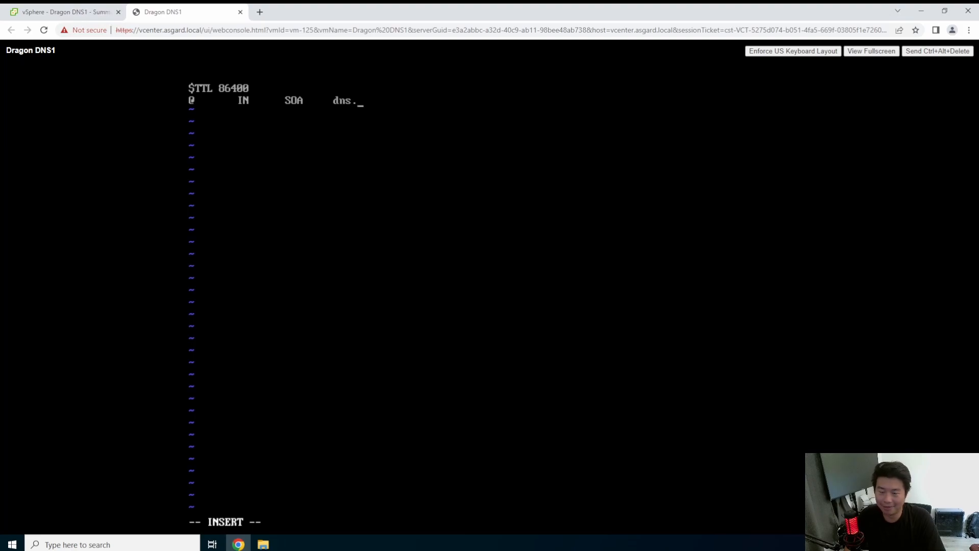
- Complete the SOA line with primary server dns.dragon.local. and contact root.dragon.local., ending with an opening parenthesis
text(dragon.local)
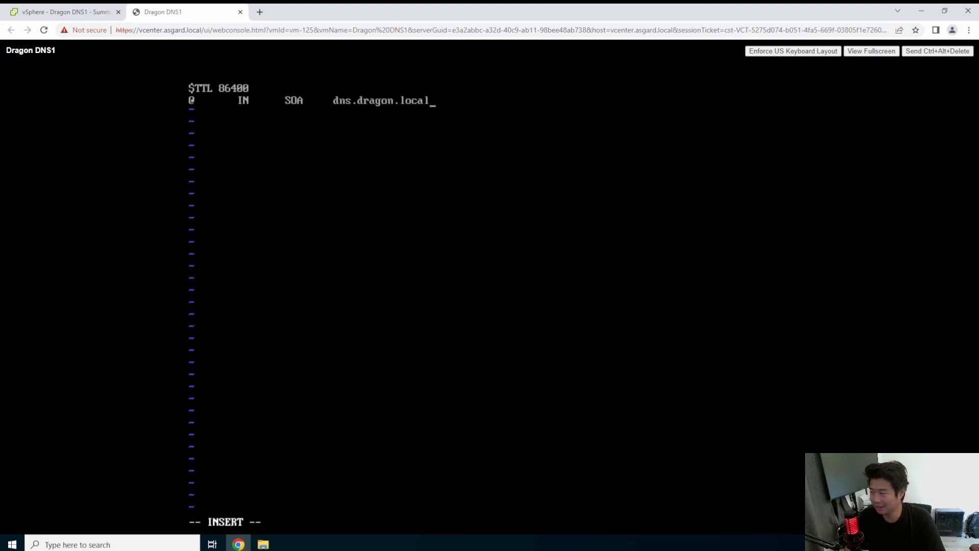
text(.)
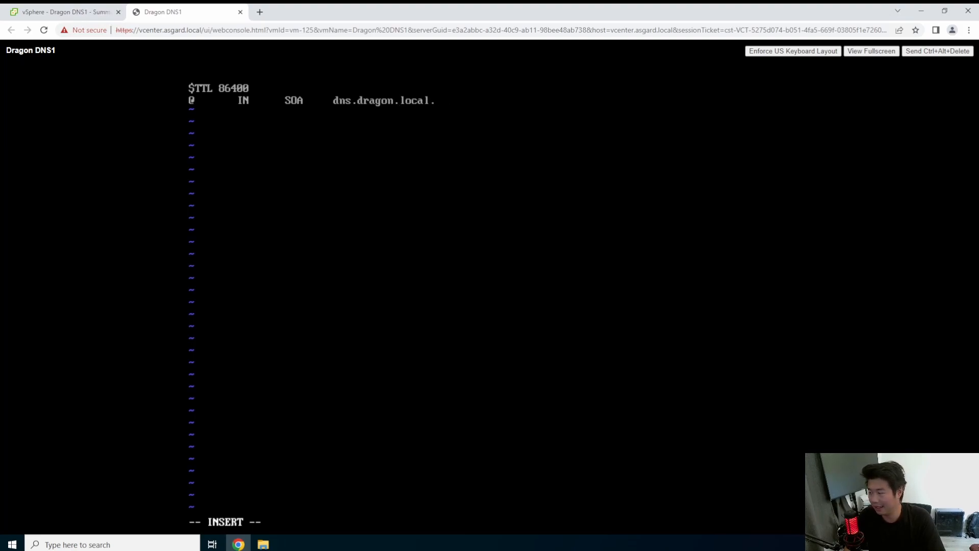
text( root.dragon)
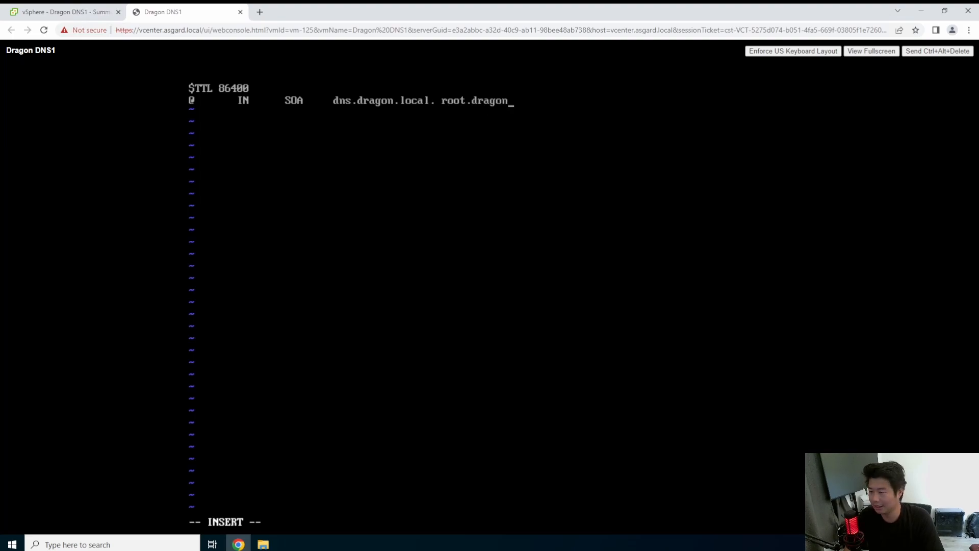
text(.local)
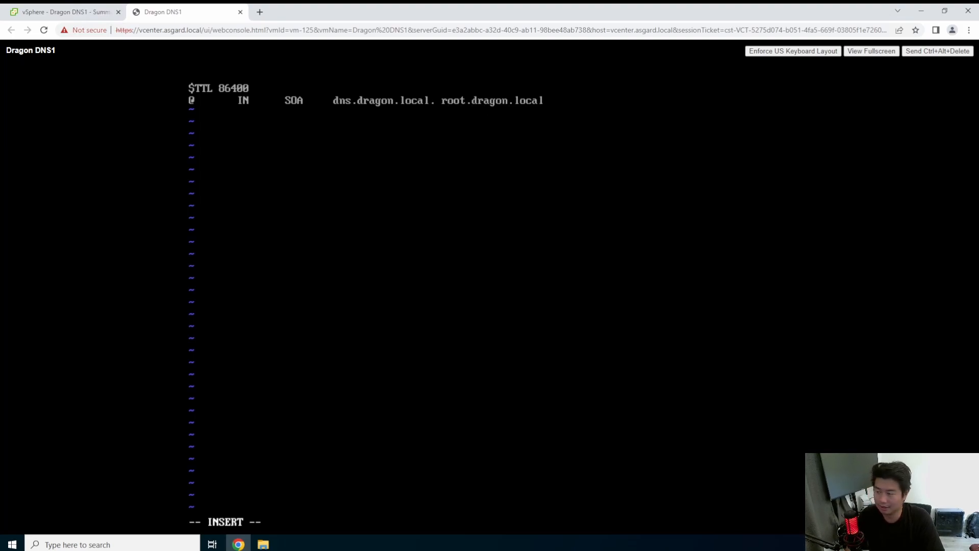
text( ()
key(BackSpace)
key(BackSpace)
key(BackSpace)
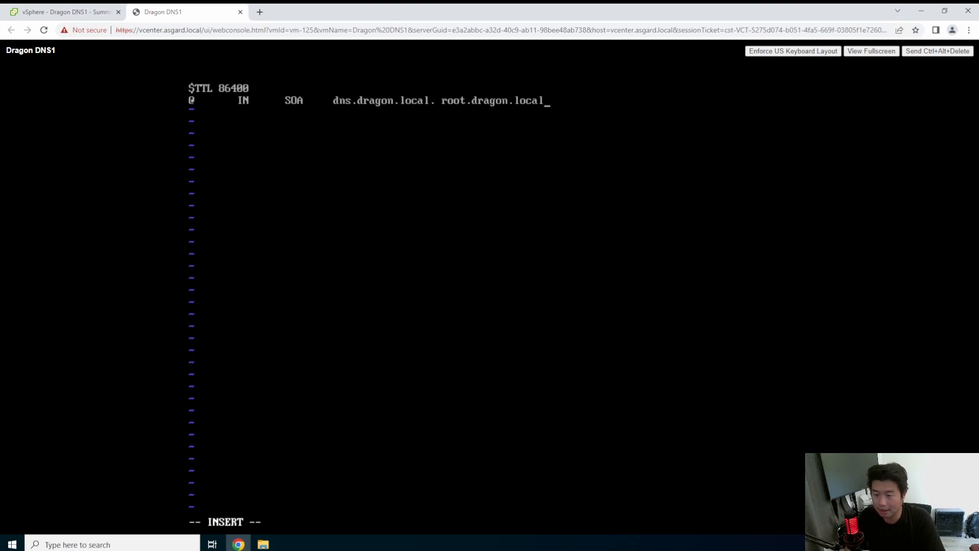
text(l. ()
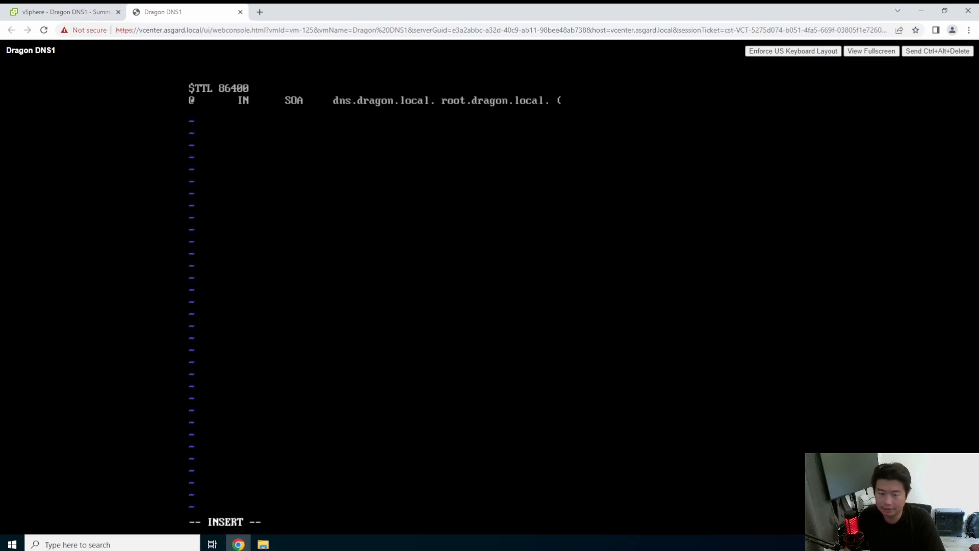
key(Return)
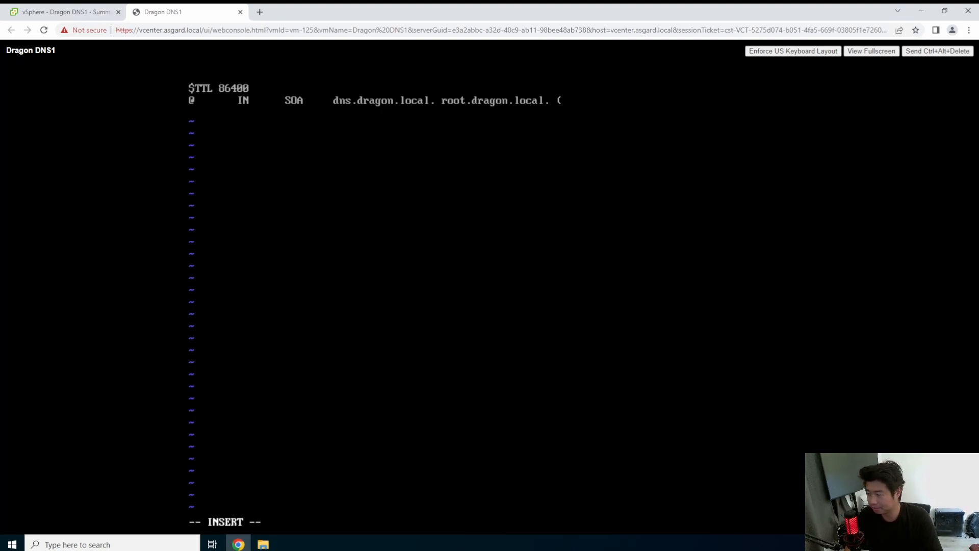
- Add the zone serial number 202307040 below the SOA line with the comment ;Serial
text(20)
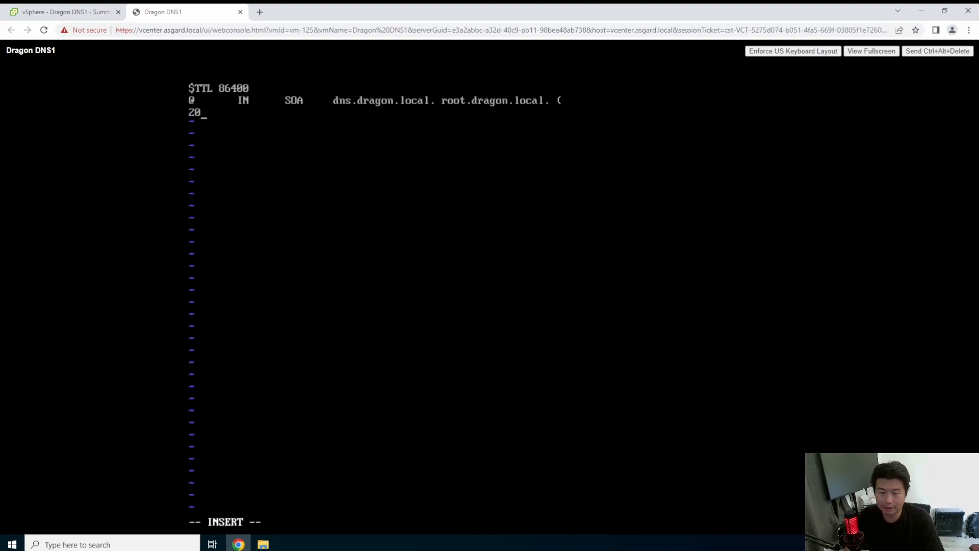
text(23)
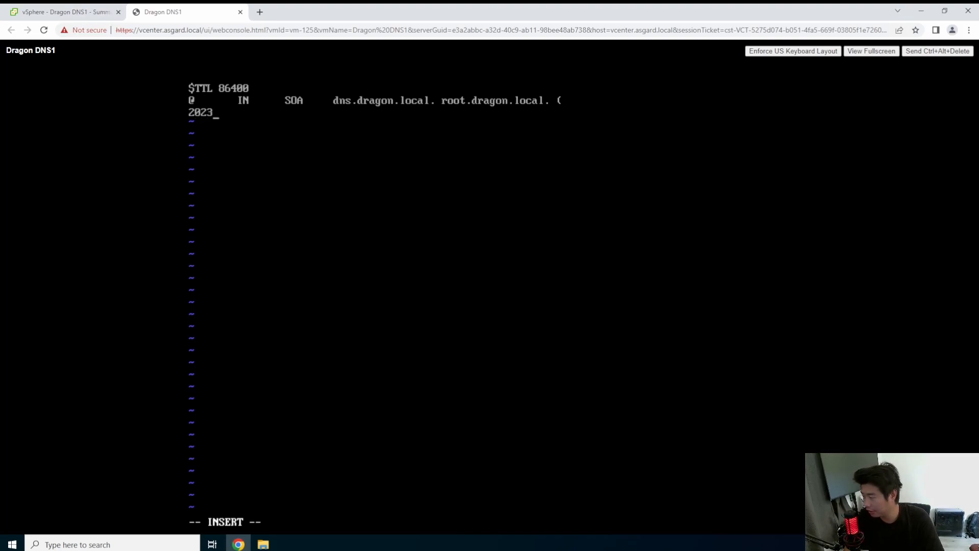
text(07)
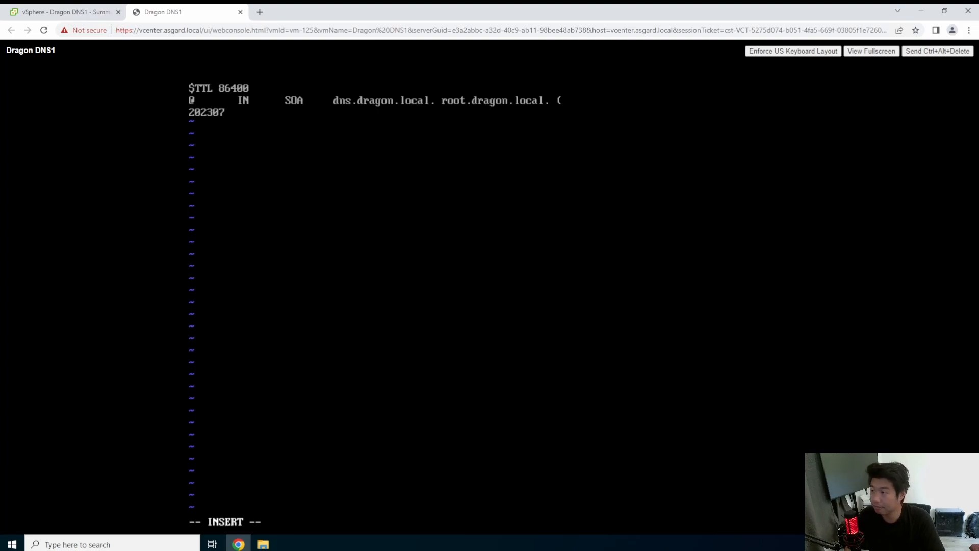
text(31)
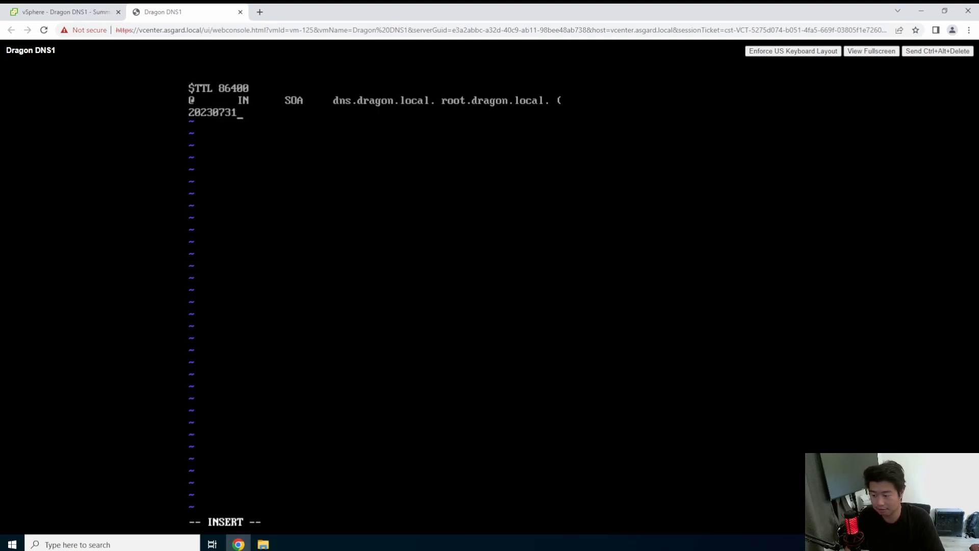
key(BackSpace)
key(BackSpace)
text(04)
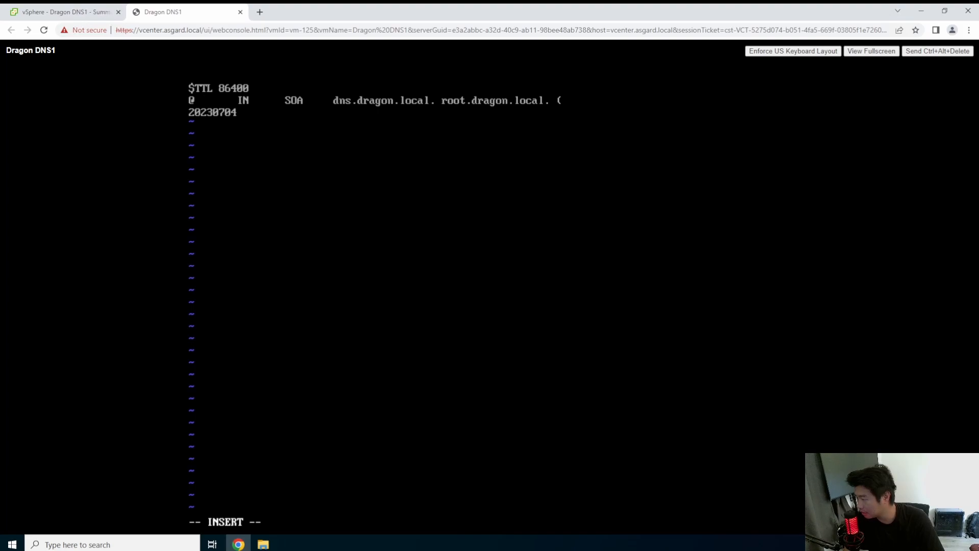
text(0)
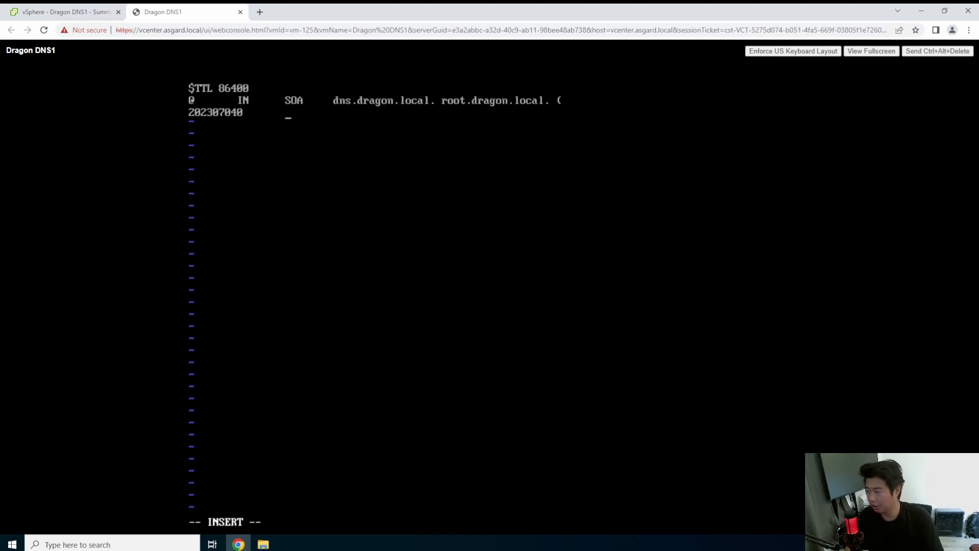
text(	;Serial)
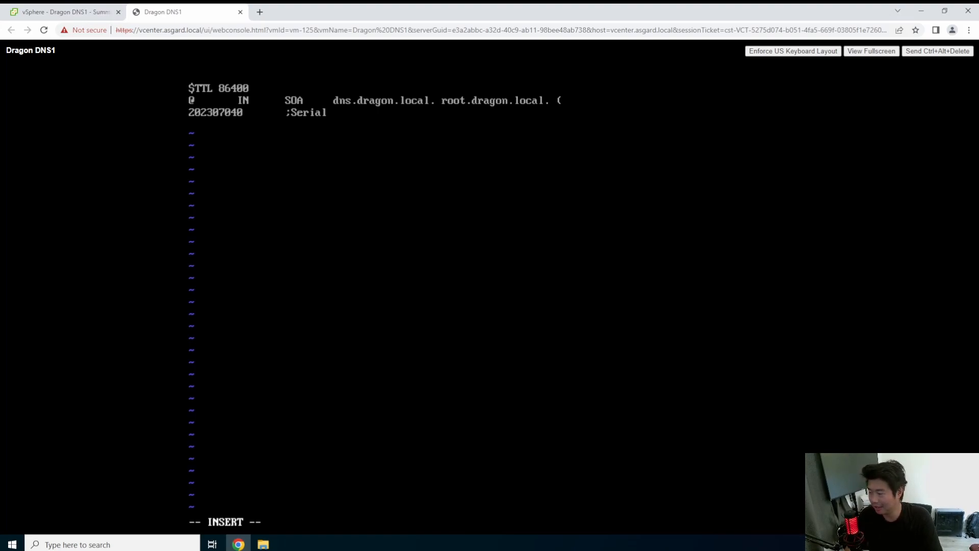
- Add the SOA timers 3600 with the comment ;Refresh and 1800 with the comment ;Retry
text(3600)
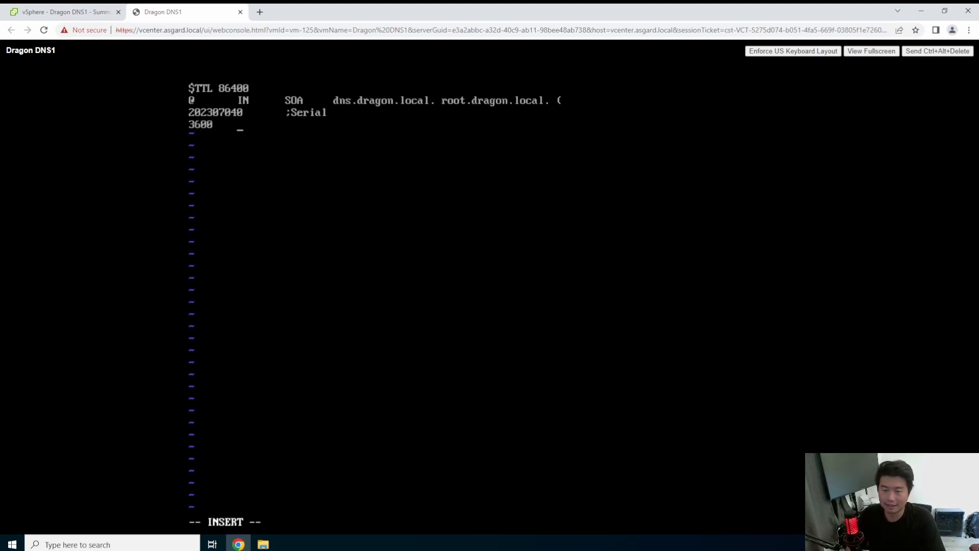
text(		;Refresh)
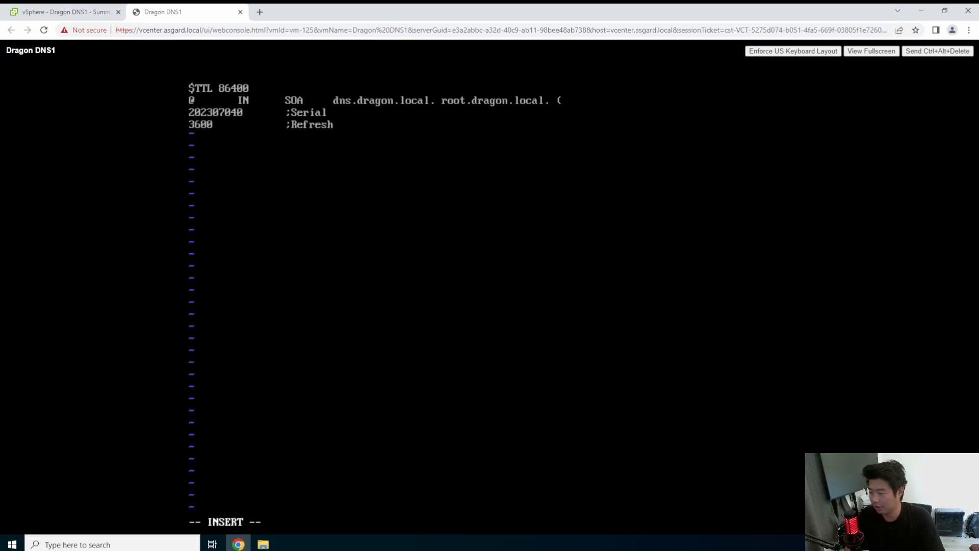
key(Return)
text(1800)
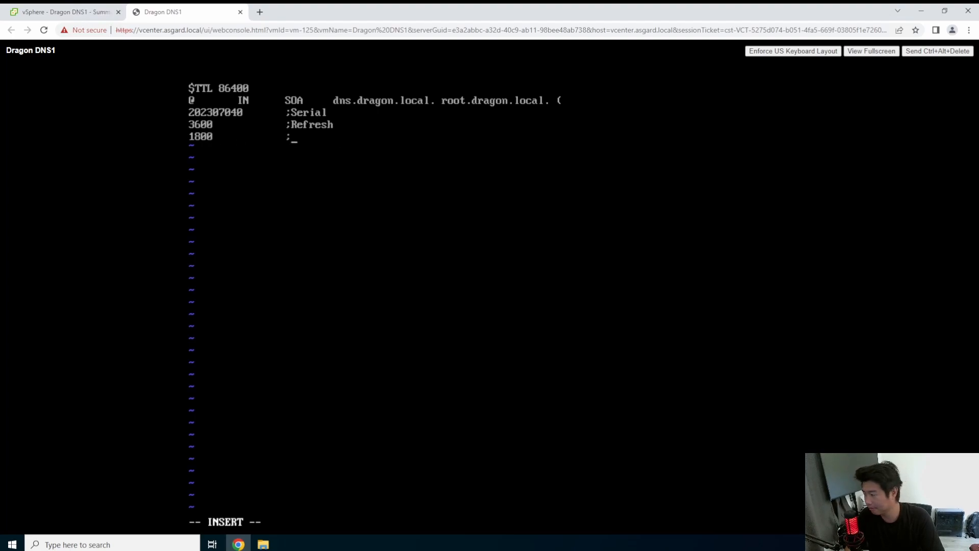
text(		;Retry)
key(Return)
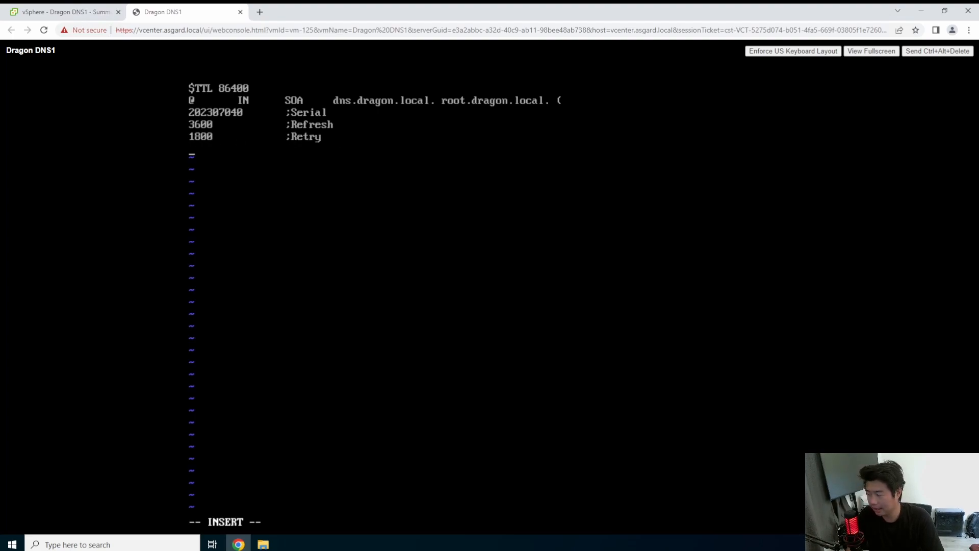
- Add the SOA values 604800 with the comment ;Expire and 86400 with the comment ;Minimum TTL
text(604800)
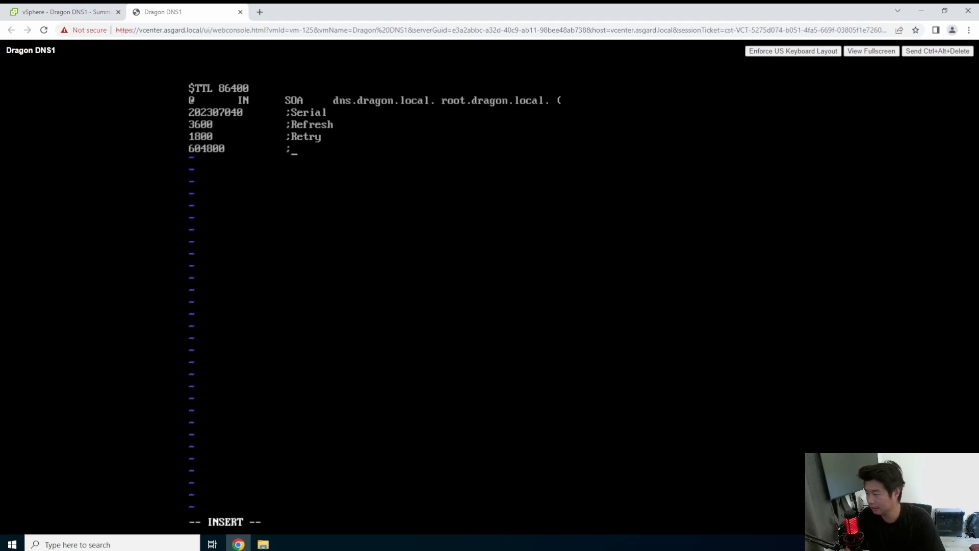
text(		;Expire)
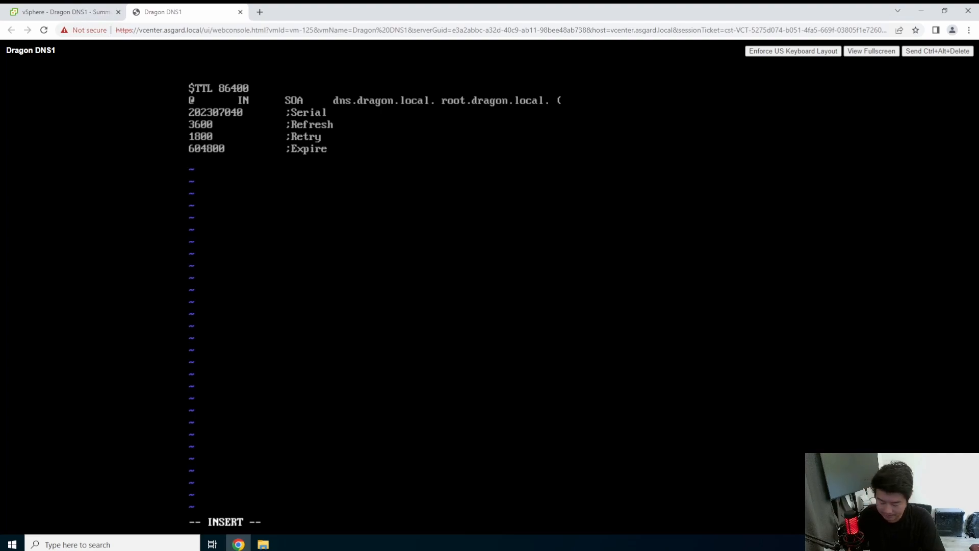
key(Return)
text(86400)
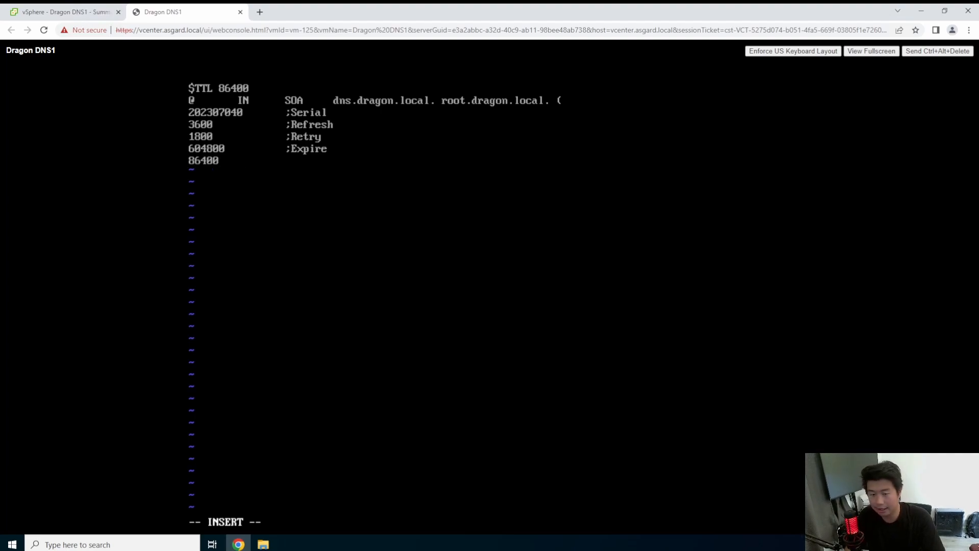
text(		;)
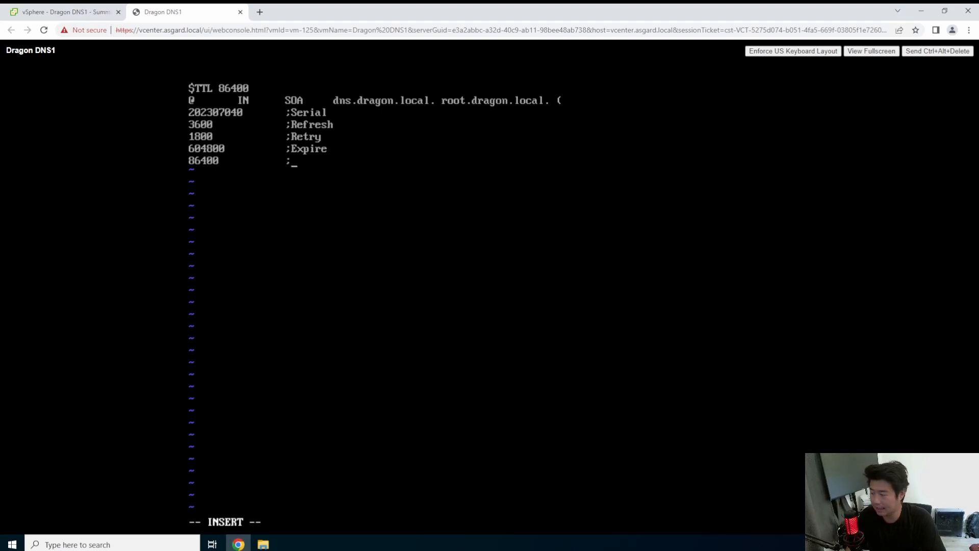
text(Minimu)
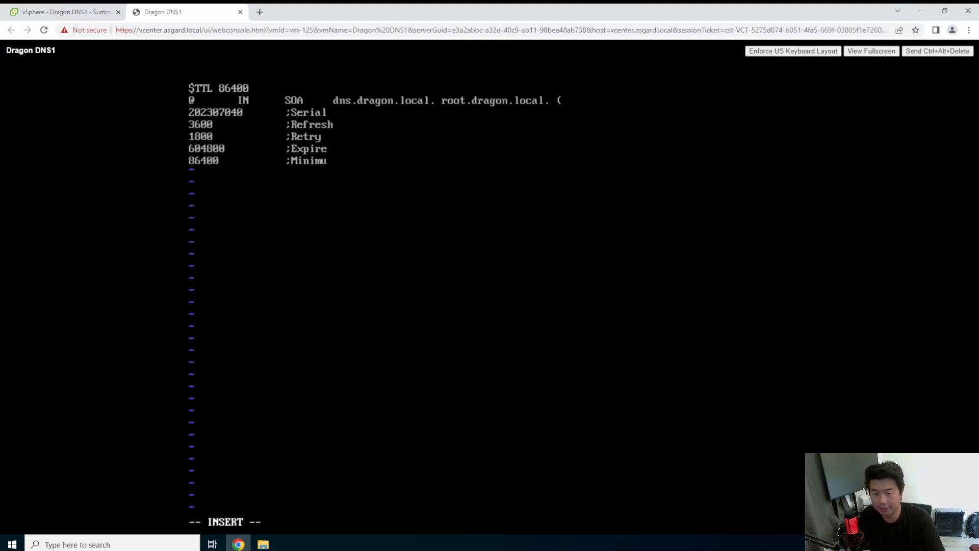
text(m TTL)
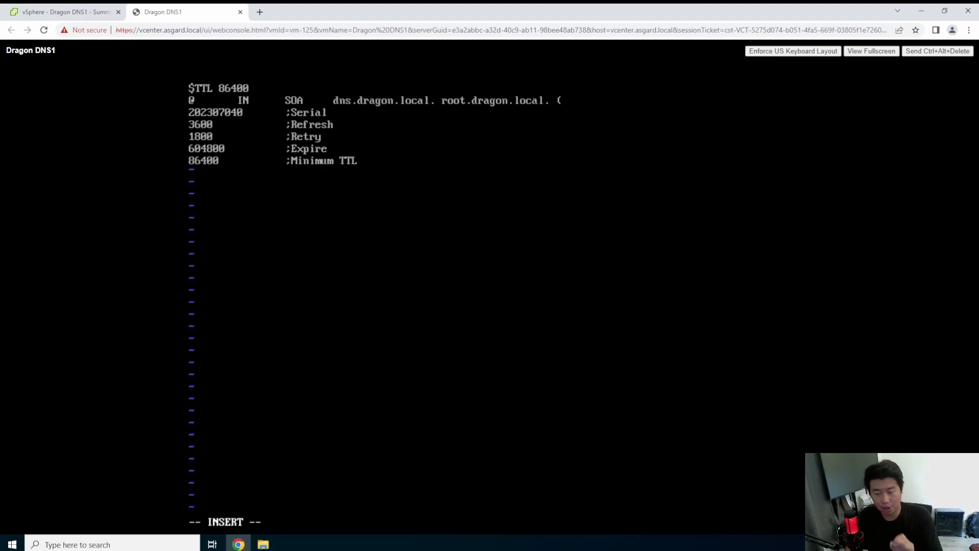
- Look up the conversion of 86400 seconds to hours on Google in a separate tab, and return to the zone file
click(260, 12)
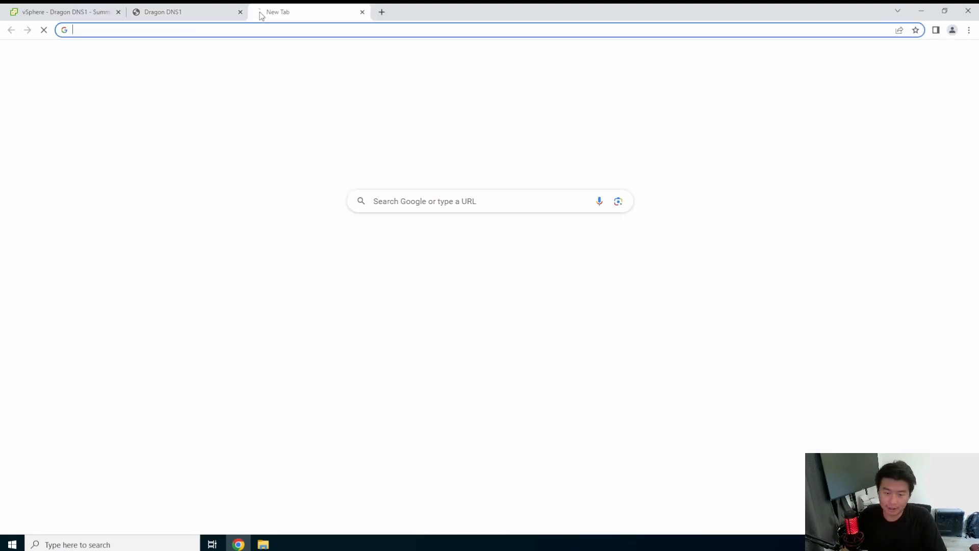
text(86400)
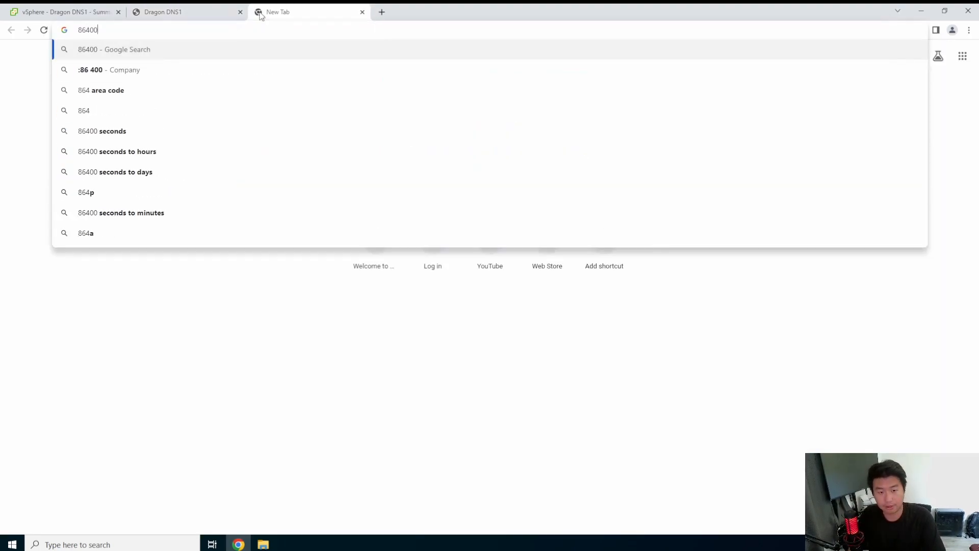
text( seconds to hours)
key(Return)
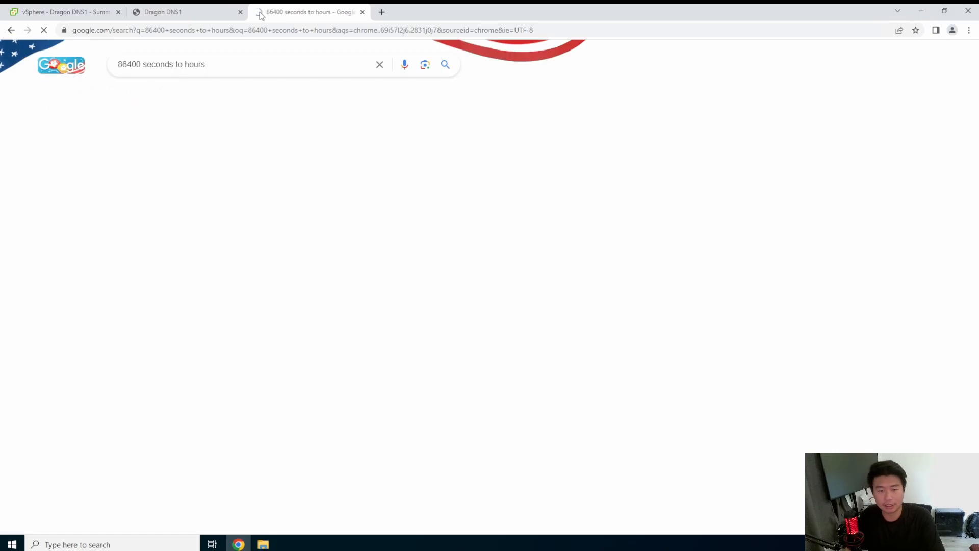
click(362, 12)
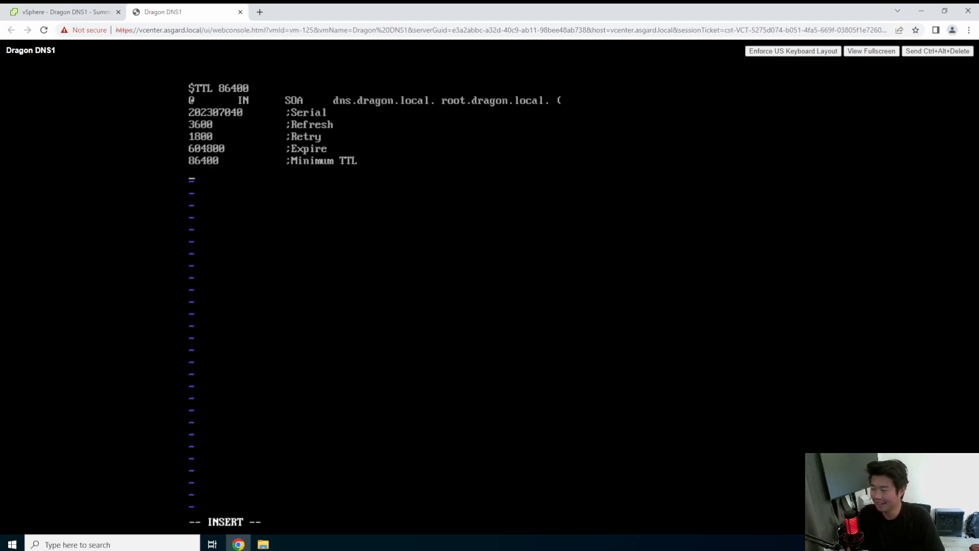
- Close the SOA block with a parenthesis and add the comment "; Name Server Information" below it
text())
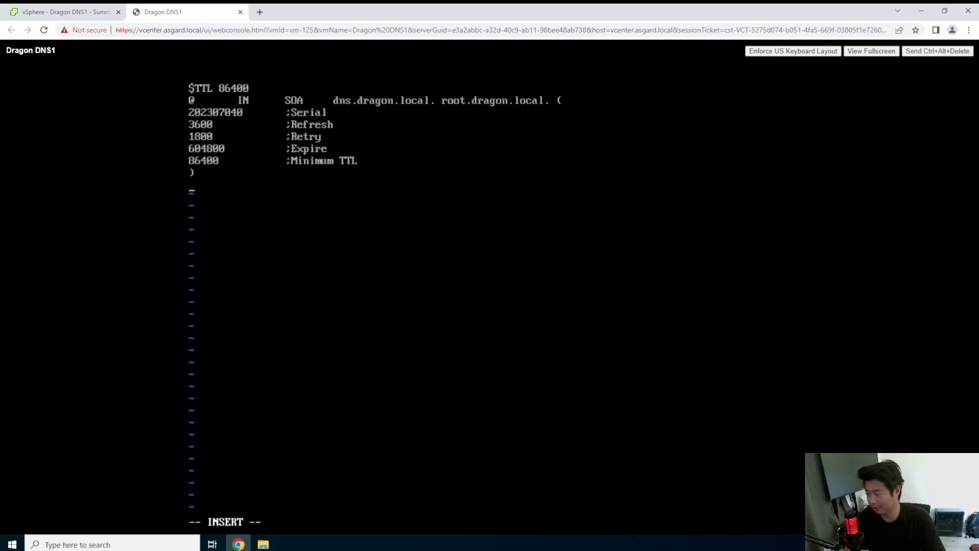
text(; nAME)
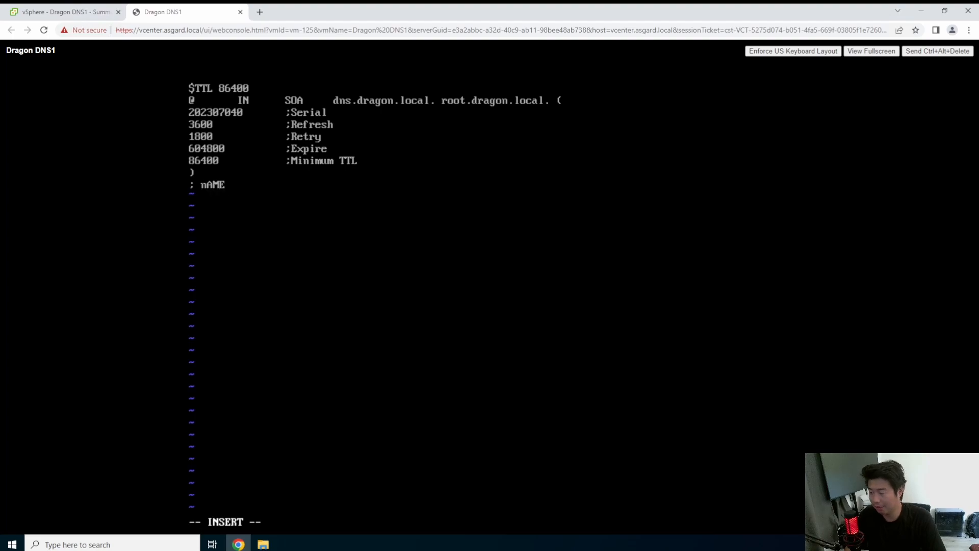
text( sERVER iNFORMATION)
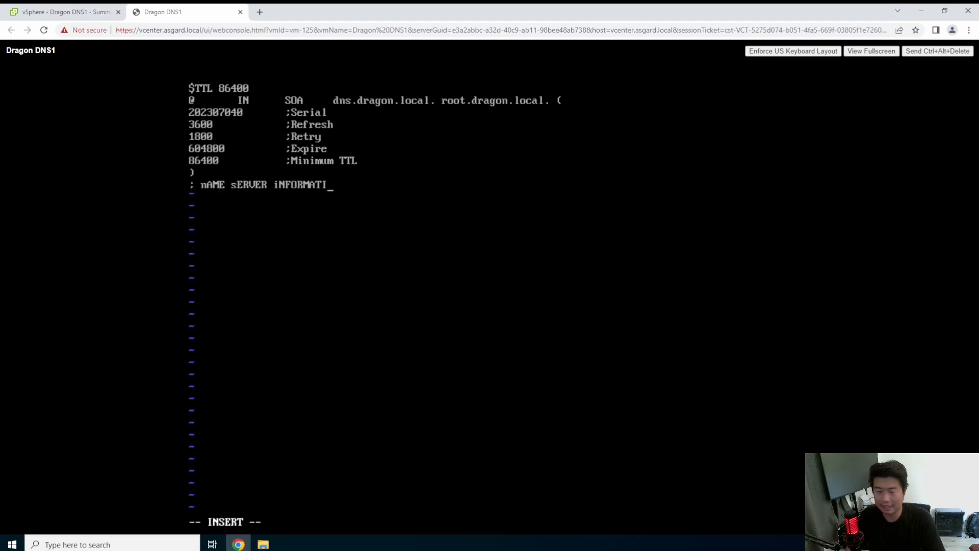
key(BackSpace)
key(BackSpace)
key(BackSpace)
key(BackSpace)
key(BackSpace)
key(BackSpace)
key(BackSpace)
key(BackSpace)
key(BackSpace)
key(BackSpace)
key(BackSpace)
key(BackSpace)
key(BackSpace)
key(BackSpace)
key(BackSpace)
key(BackSpace)
key(BackSpace)
key(BackSpace)
key(BackSpace)
key(BackSpace)
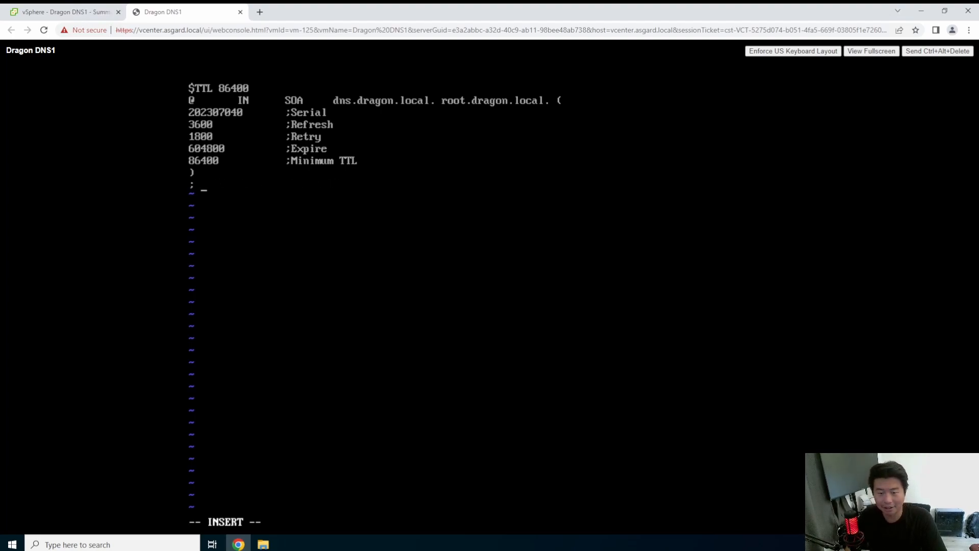
text(N)
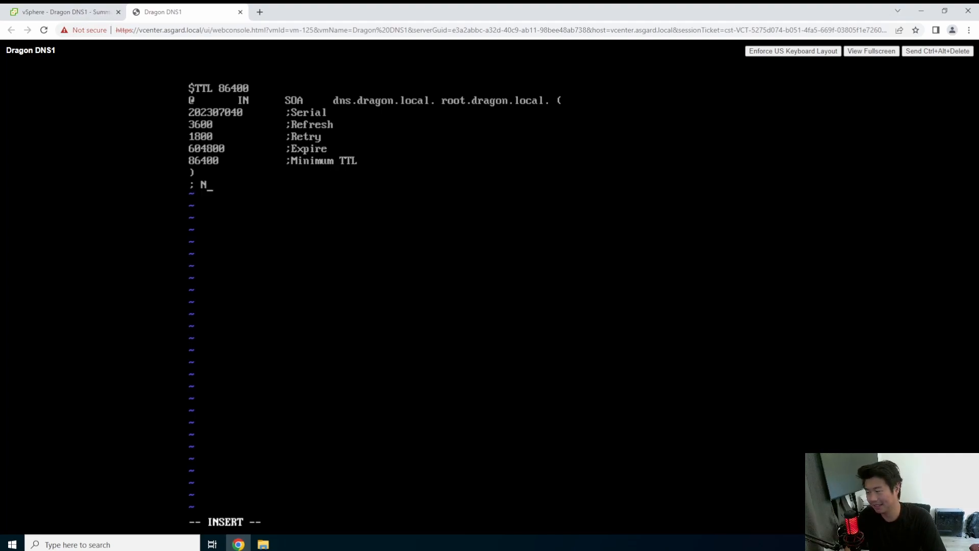
text(ame Server Information)
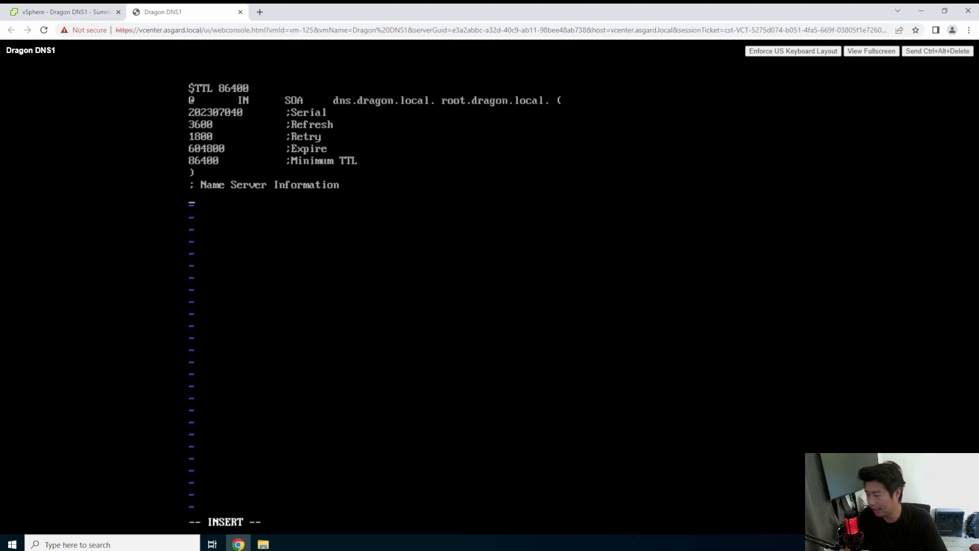
- Add the name server record "@ IN NS dns.dragon.local." below the Name Server Information comment
text(@)
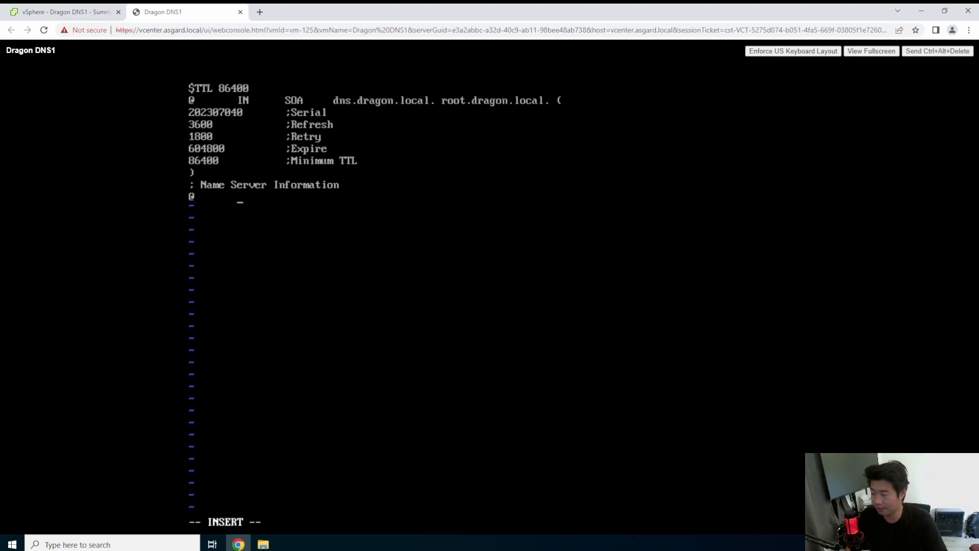
key(Tab)
text(IN)
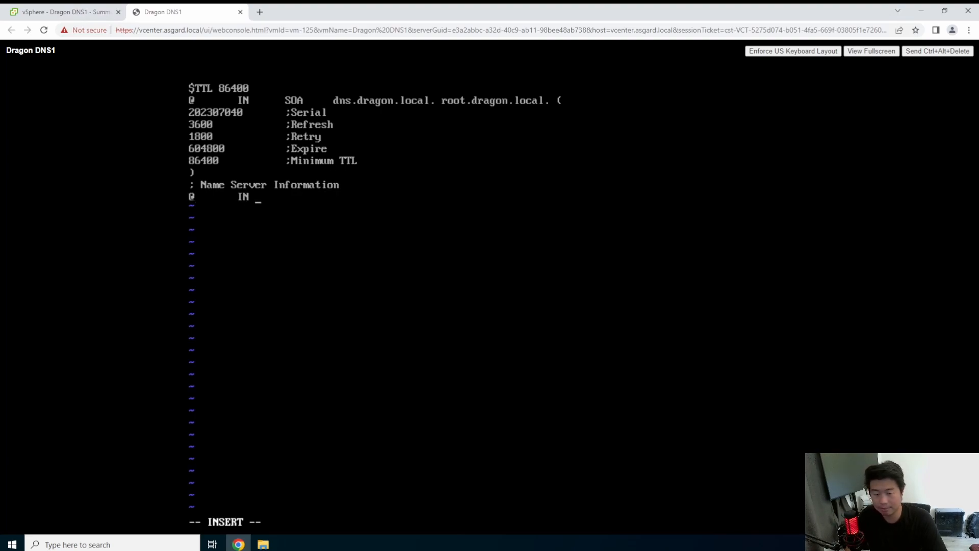
key(Tab)
text(NS	)
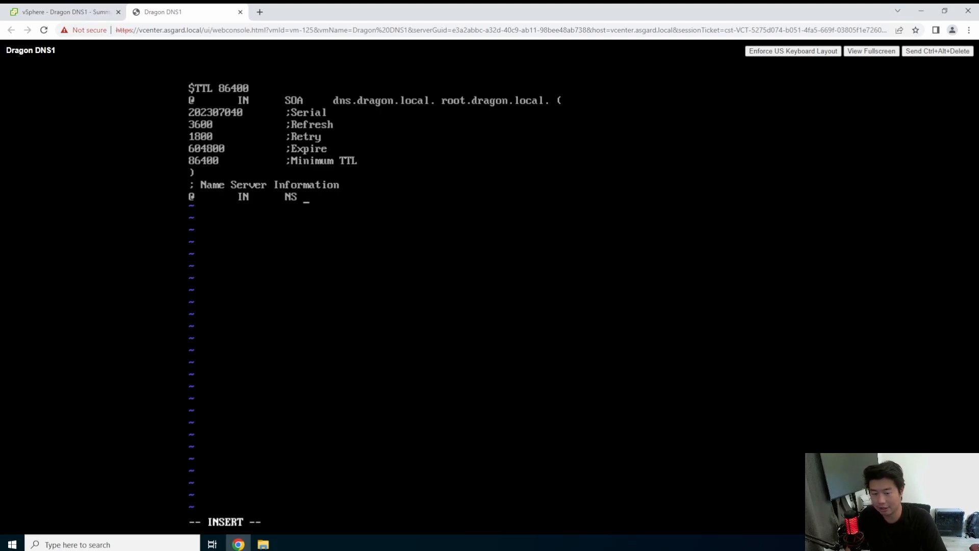
text(dns.)
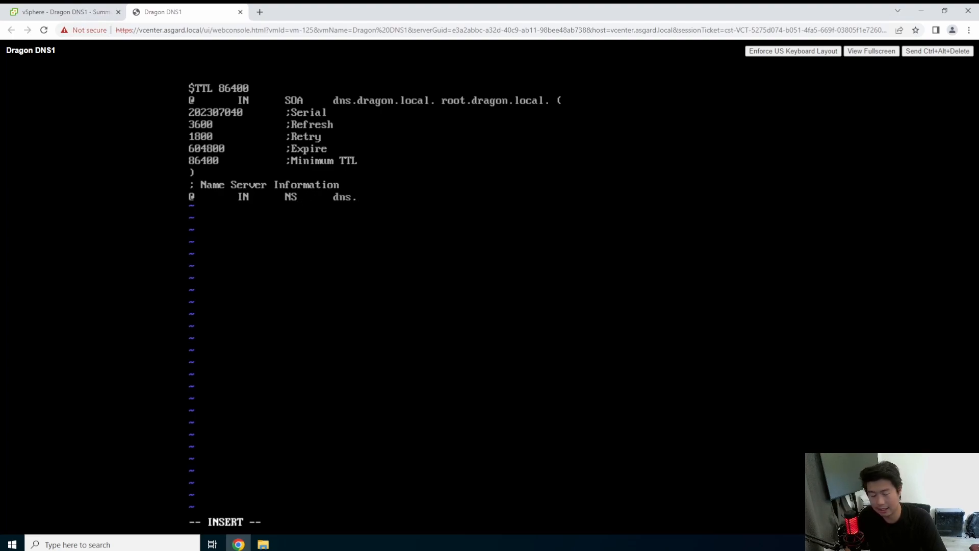
text(dragon.local. ;)
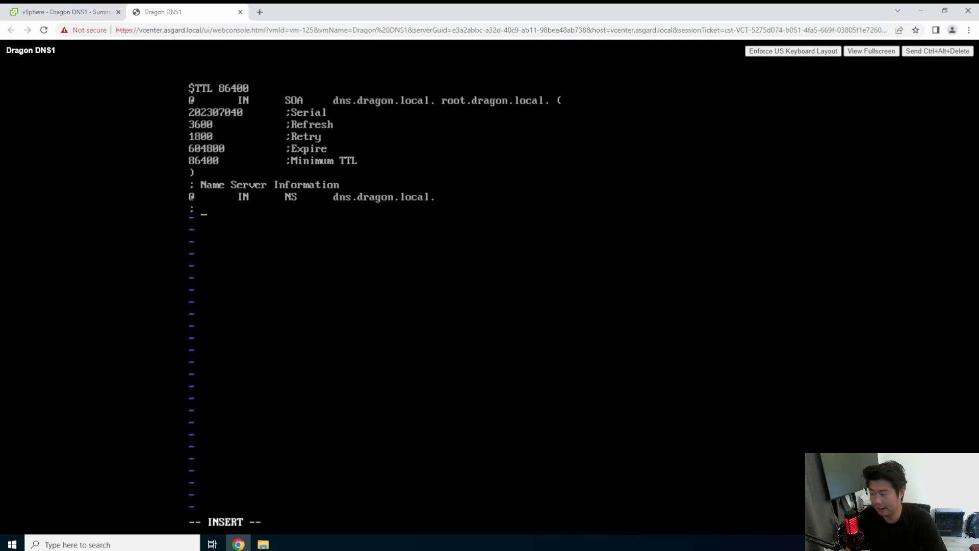
- Add the comment ";IP address of Name Server" and an A record pointing dns to 192.168.1.131
text(IP a)
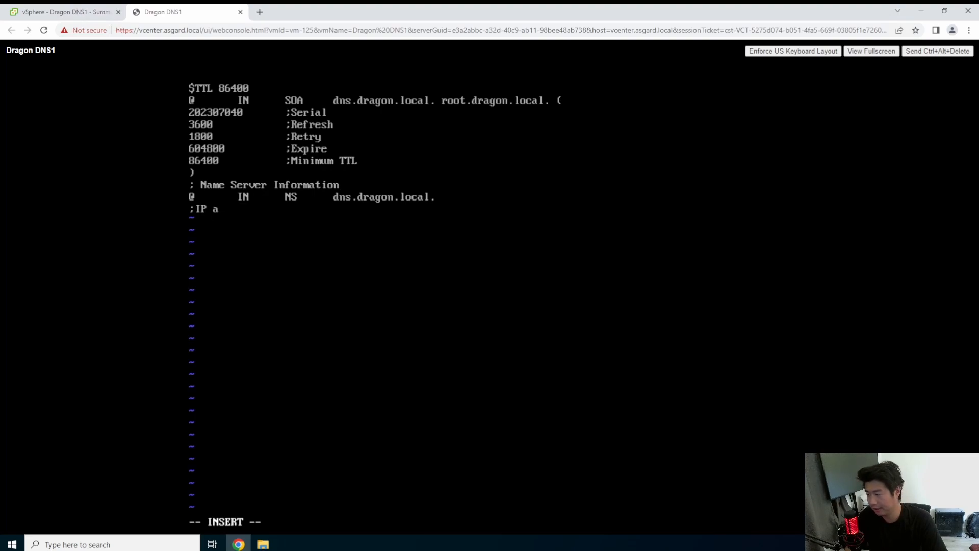
text(ddress of Name Server )
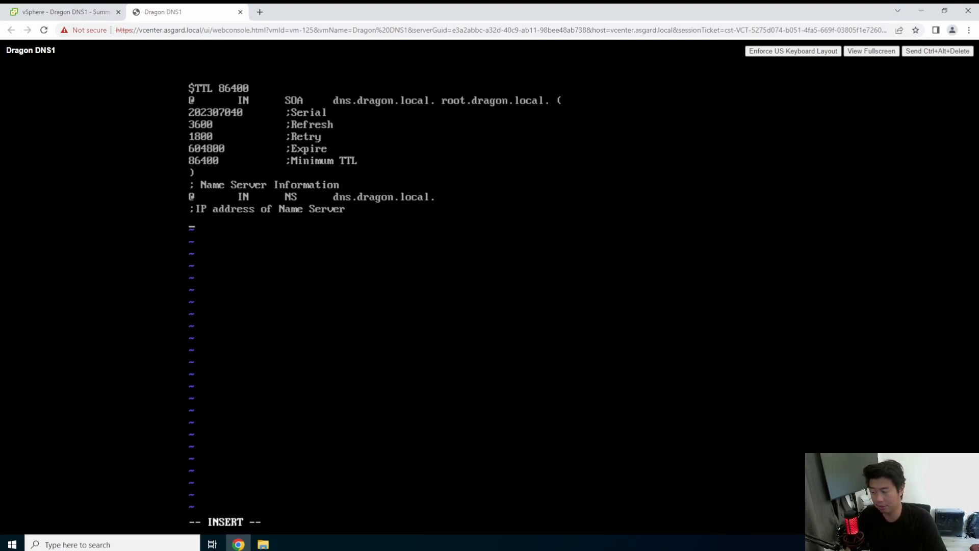
text(dns)
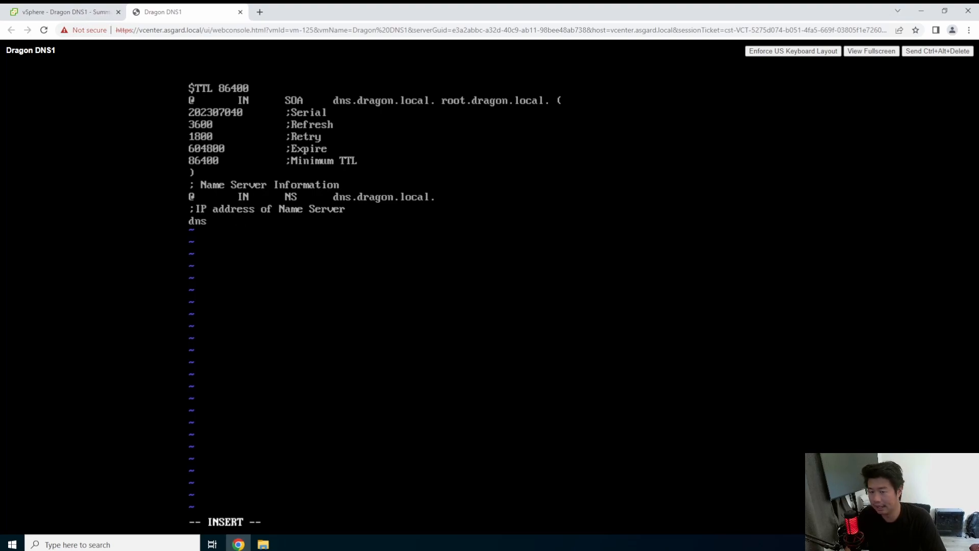
key(BackSpace)
key(BackSpace)
key(BackSpace)
key(BackSpace)
key(BackSpace)
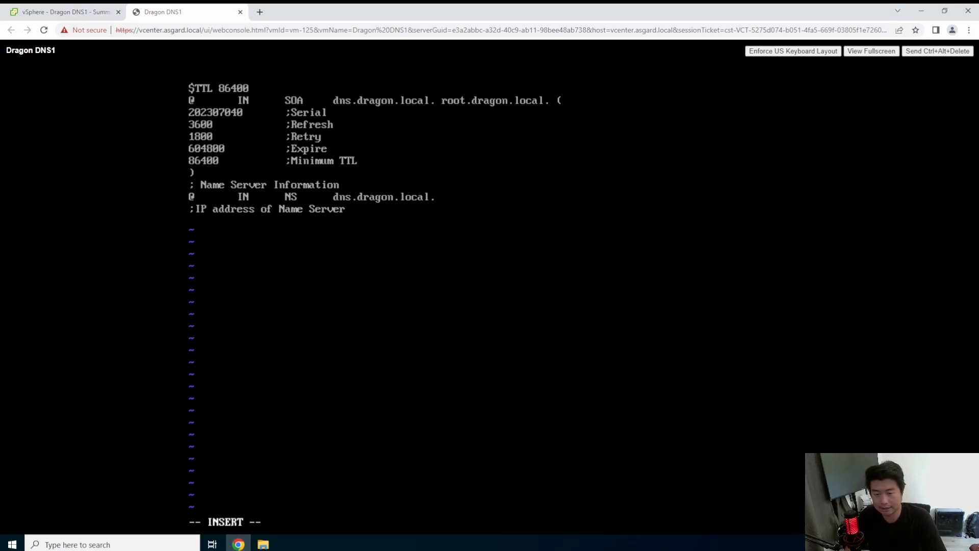
key(Return)
text(dns	)
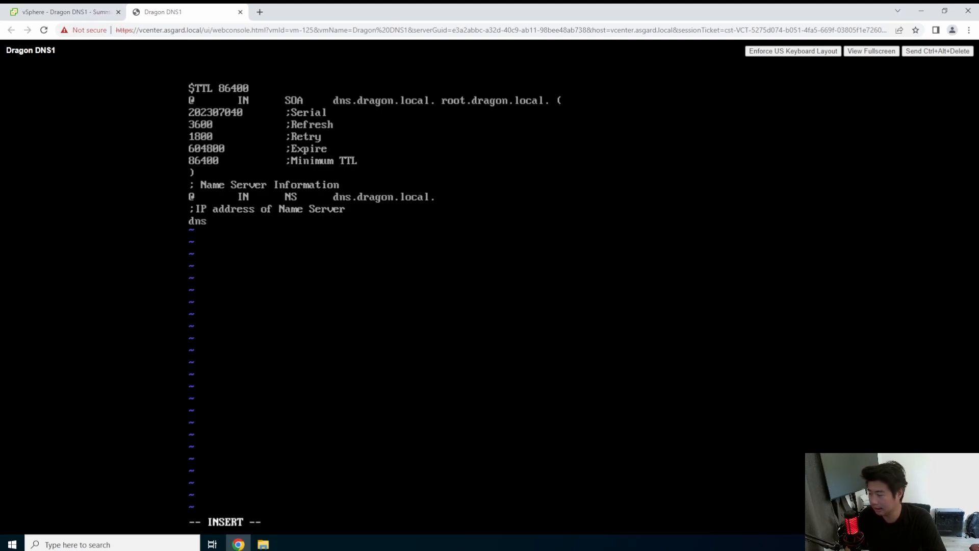
text(IN)
key(Tab)
text(A	192.168.1.131 )
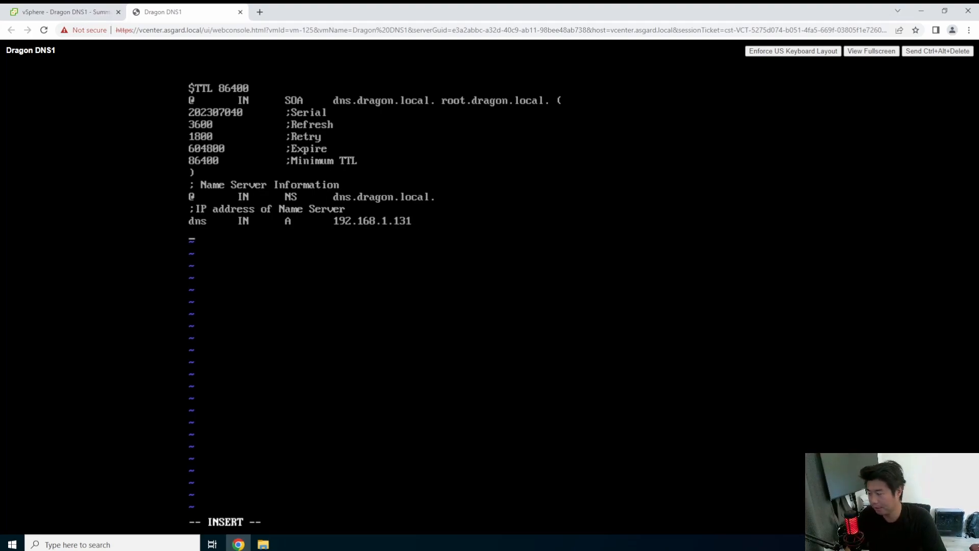
- Add an IN A record pointing centos8template to 192.168.1.130
text(centos8template )
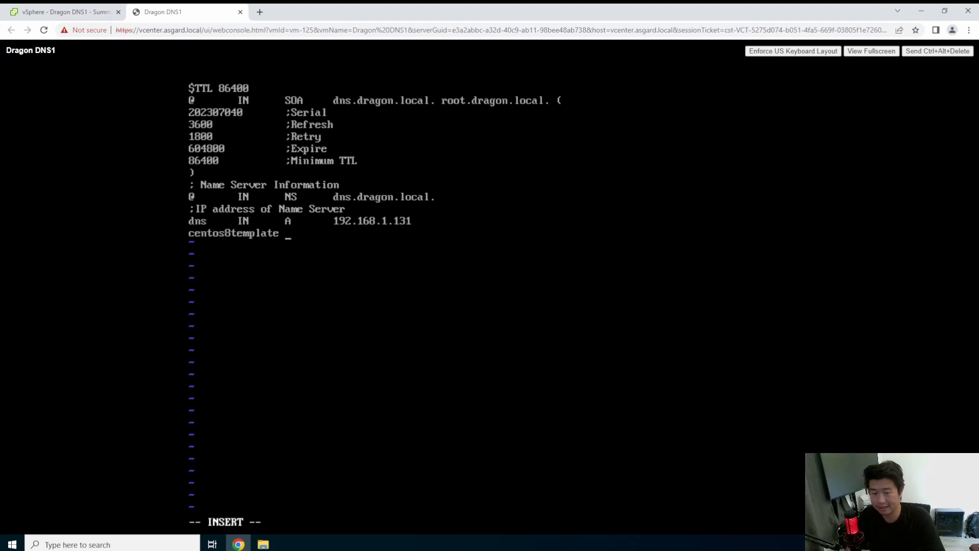
text(IN)
key(Tab)
text(A)
key(Tab)
text(1)
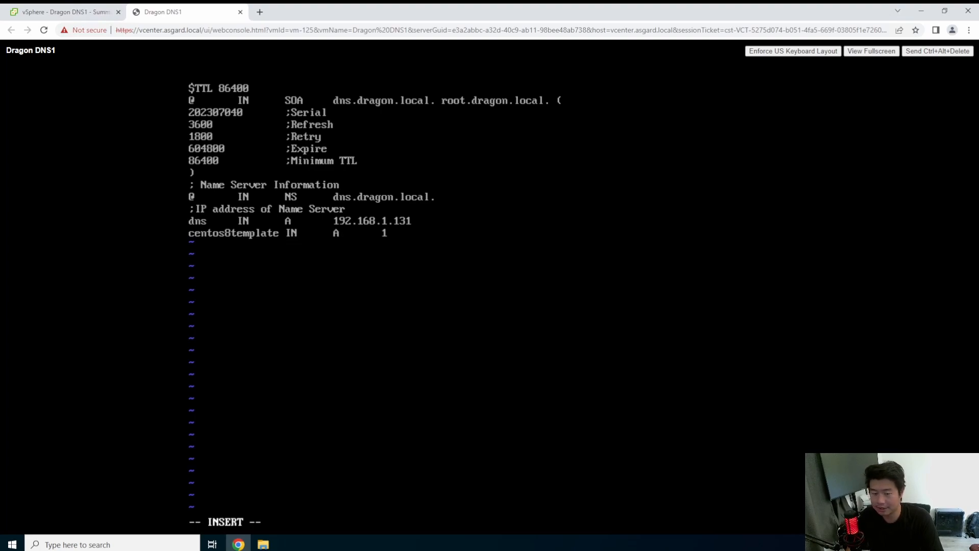
text(92.168.1.130)
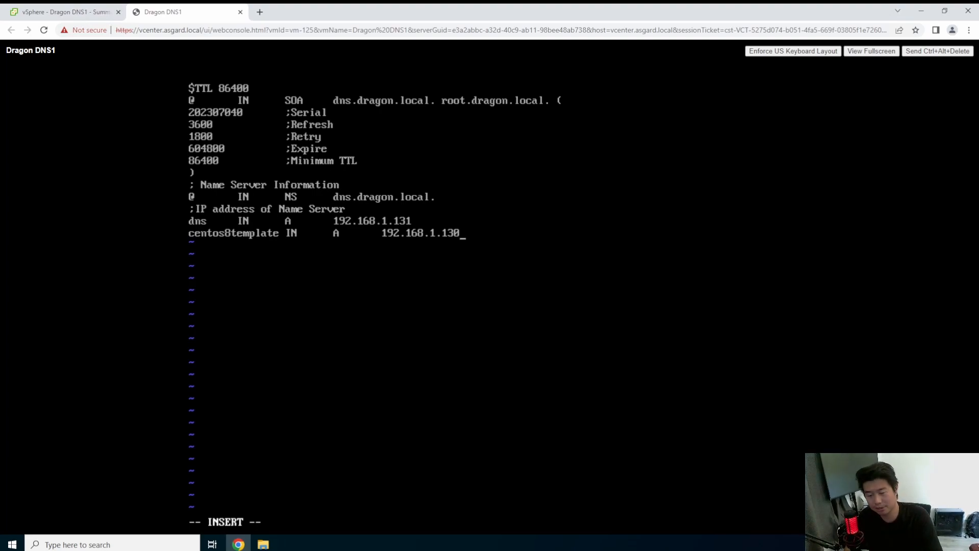
- Save the dragon.local forward zone file and exit the editor
key(Escape)
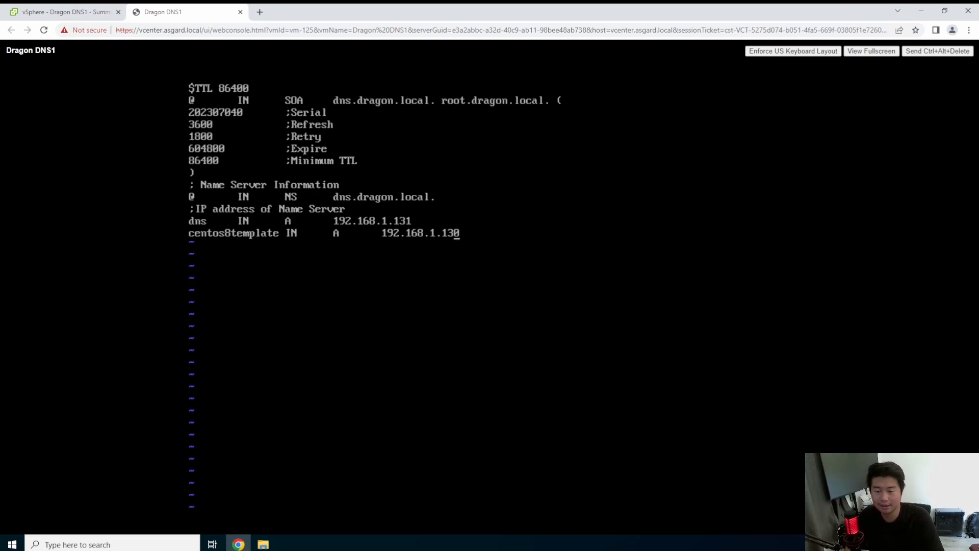
text(:x)
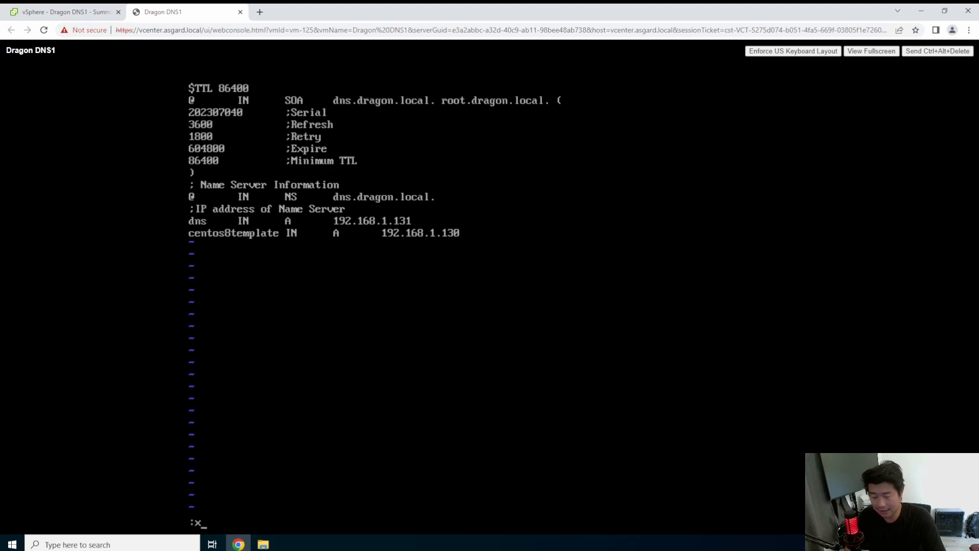
key(Return)
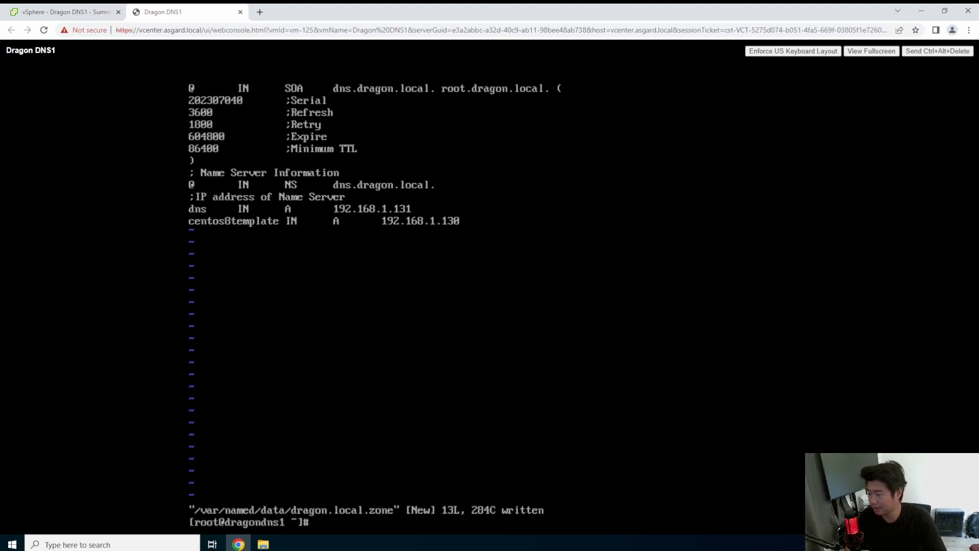
- Create the reverse zone file /var/named/data/1.168.192.zone in vi and start inserting text
key(Up)
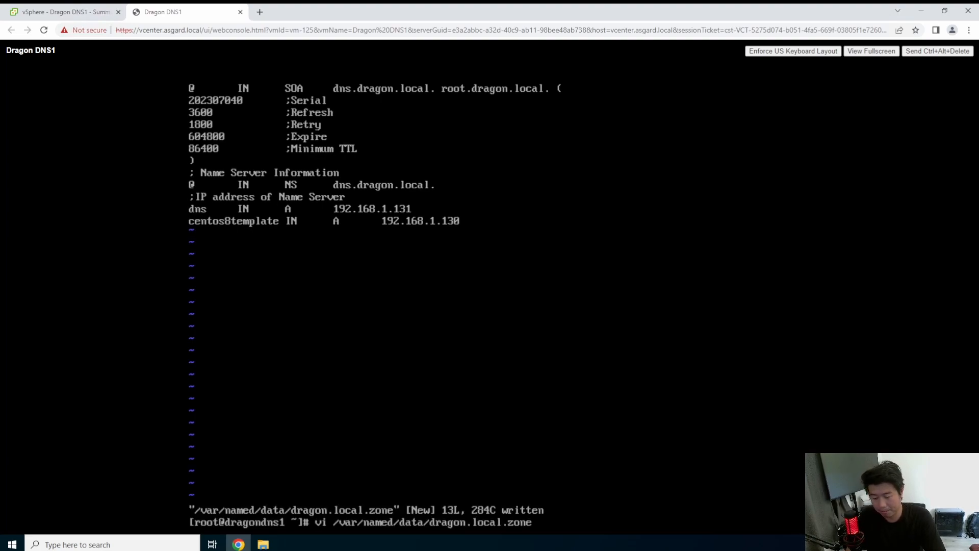
key(BackSpace)
key(BackSpace)
key(BackSpace)
key(BackSpace)
key(BackSpace)
key(BackSpace)
key(BackSpace)
key(BackSpace)
key(BackSpace)
key(BackSpace)
key(BackSpace)
key(BackSpace)
key(BackSpace)
key(BackSpace)
key(BackSpace)
key(BackSpace)
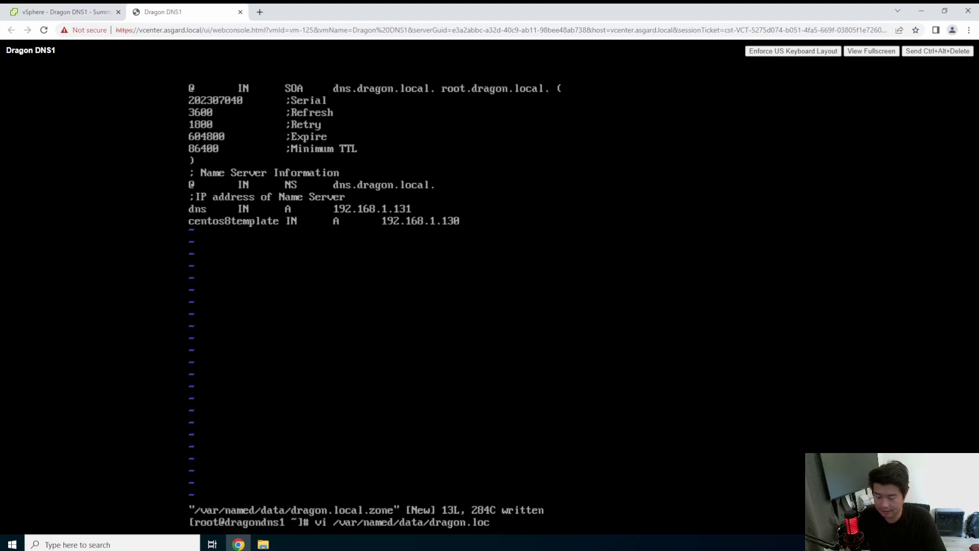
key(BackSpace)
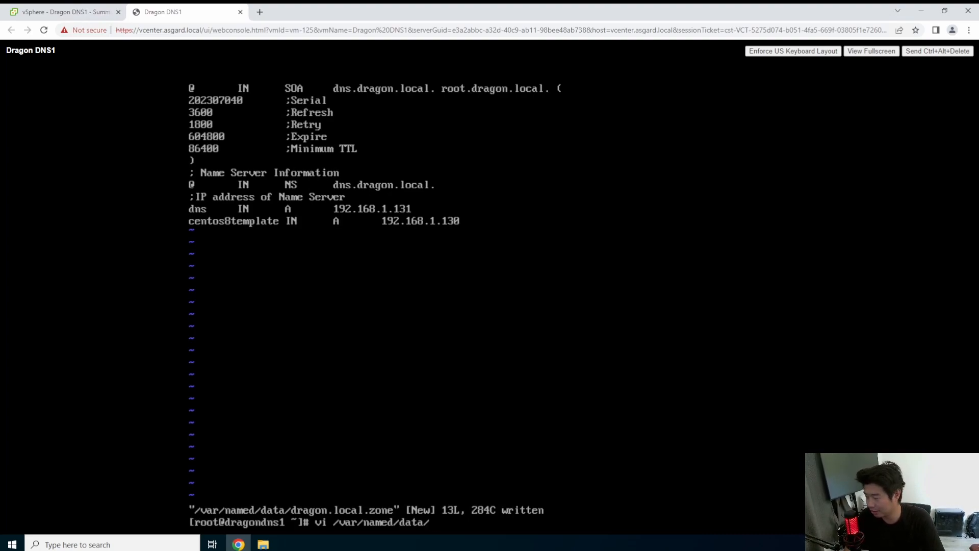
text(1.1)
key(BackSpace)
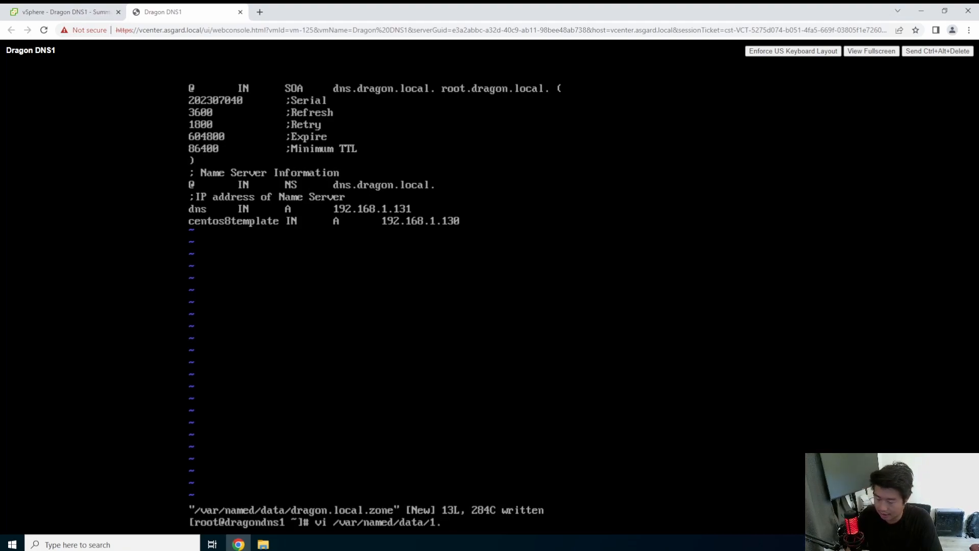
text(168.192)
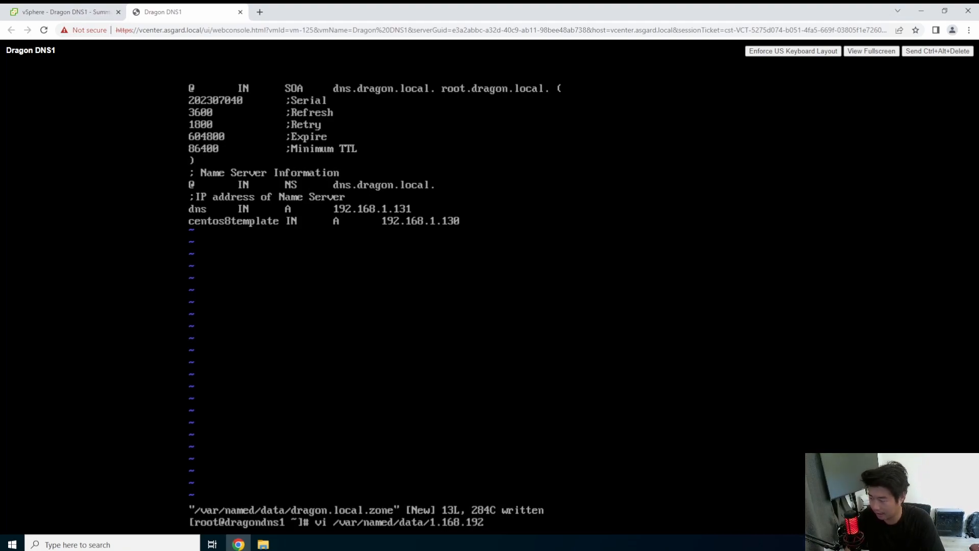
text(.zone)
key(Return)
key(i)
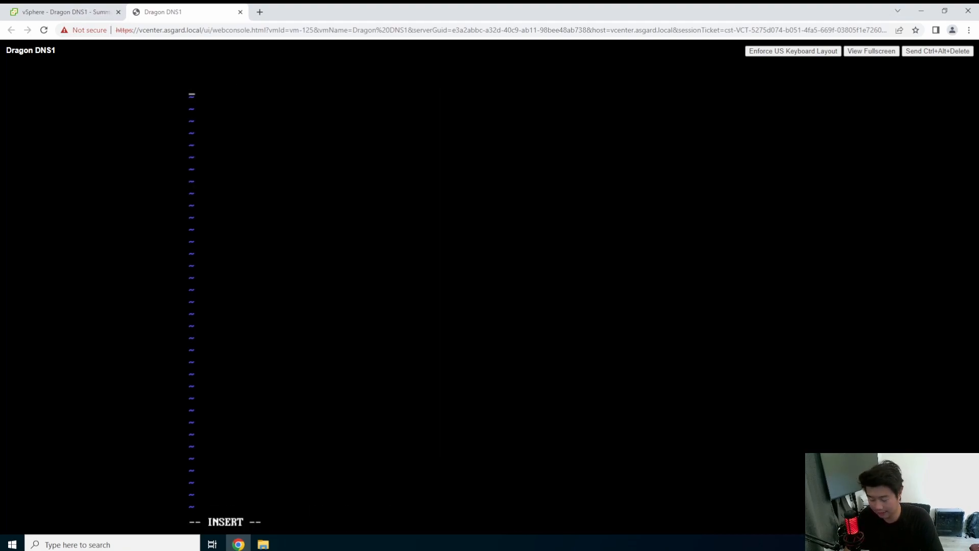
- Enter $TTL 86400 and open the SOA record "@ IN SOA dns.dragon.local. root.dragon.local. (" in the reverse zone file
text($TTL 8)
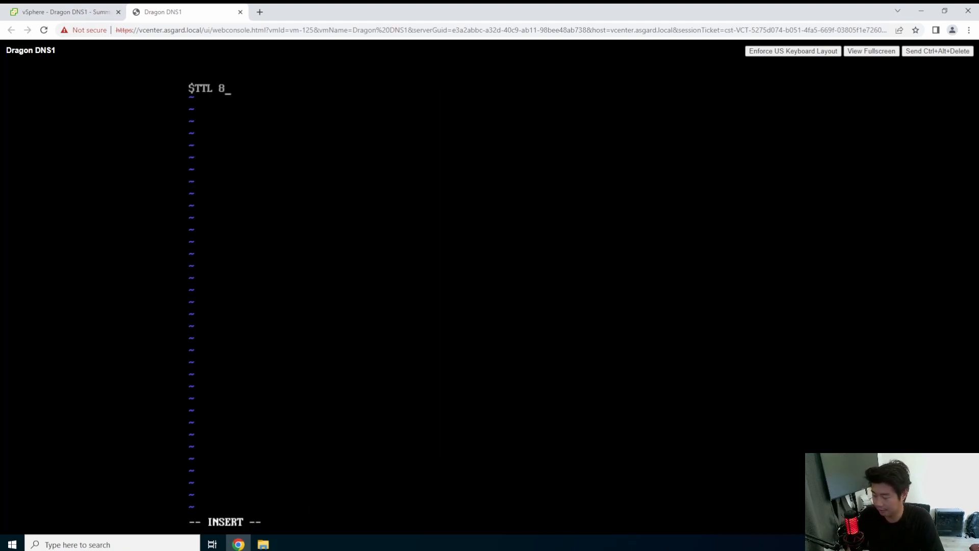
text(6400)
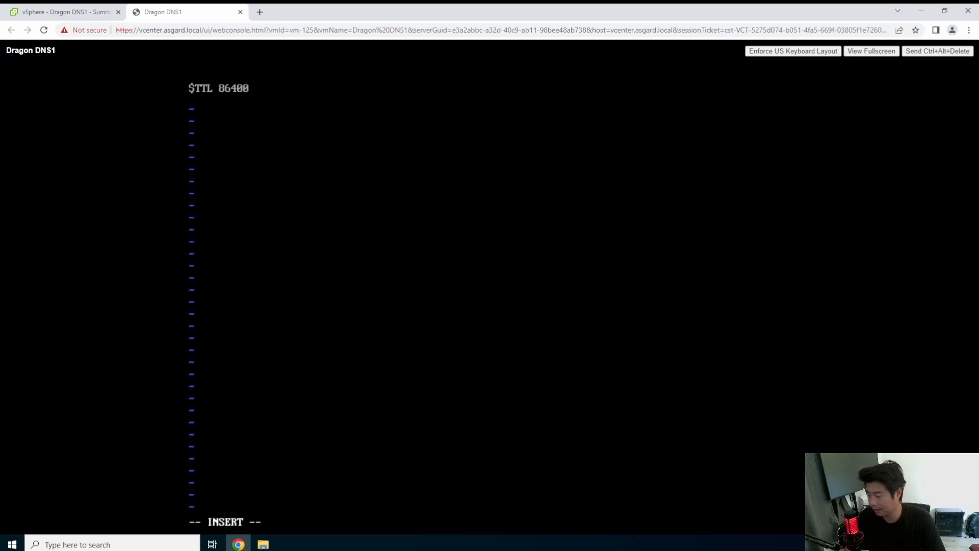
text(@IN SO)
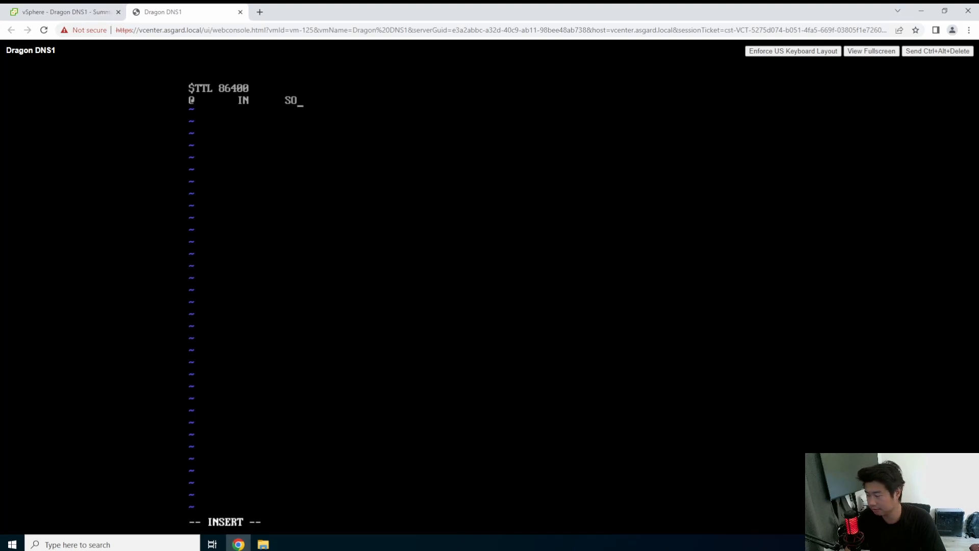
text(A dns.dr)
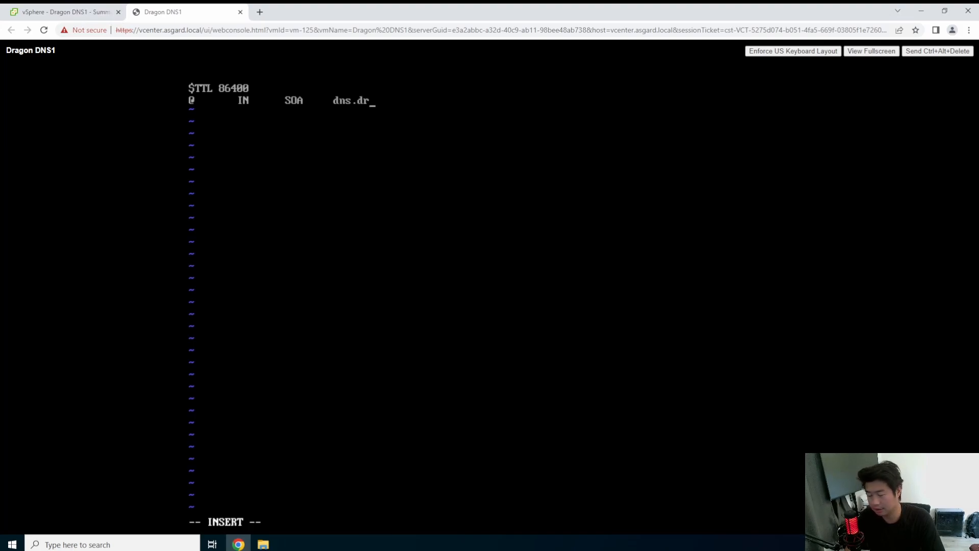
text(agon.local.)
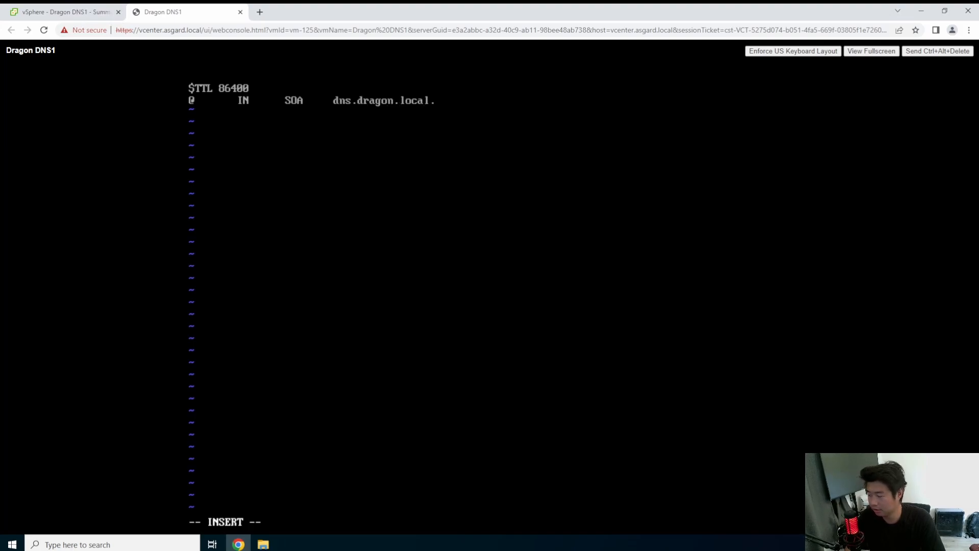
text( root.dragon.local. ()
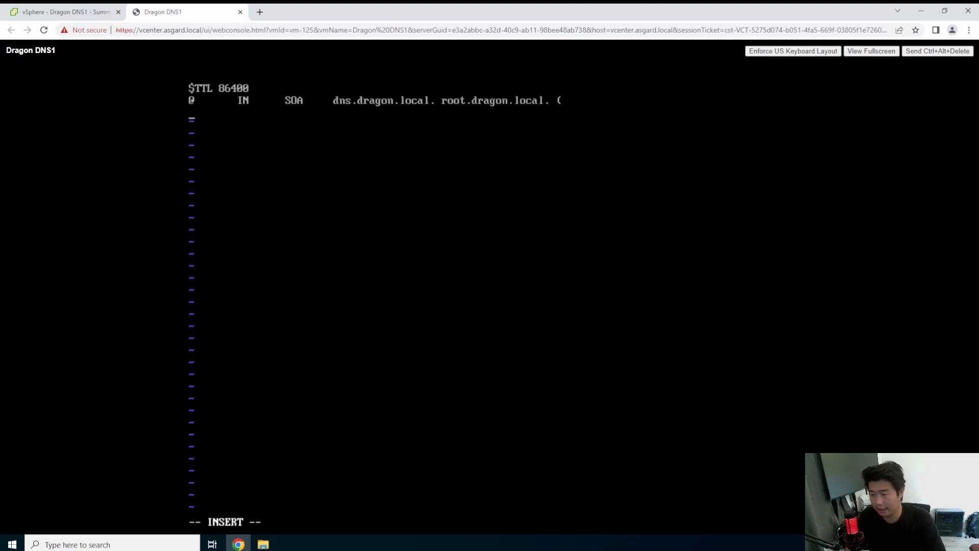
- Add the SOA values 202307040 with the comment "; Serial" and 3600 with the comment ";Fresh"
text(202307040)
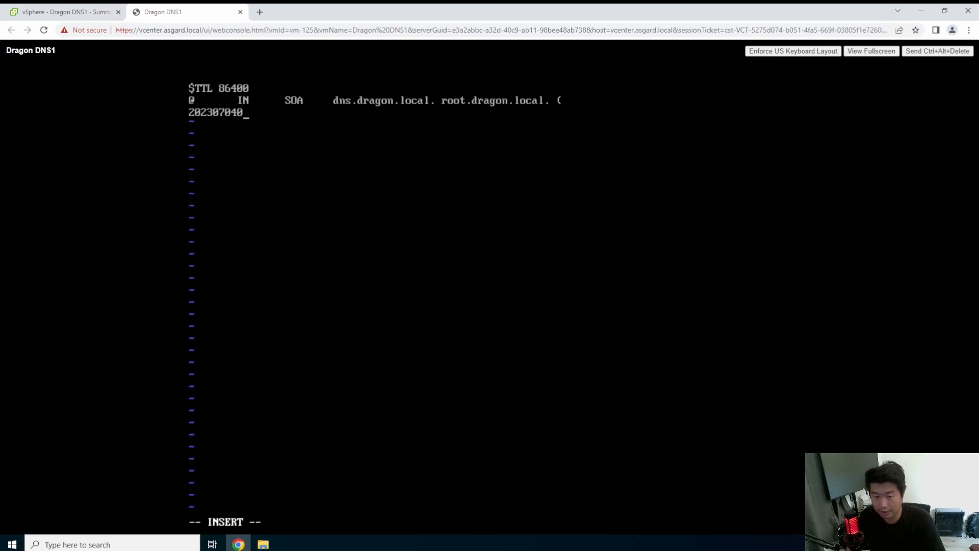
text(	;)
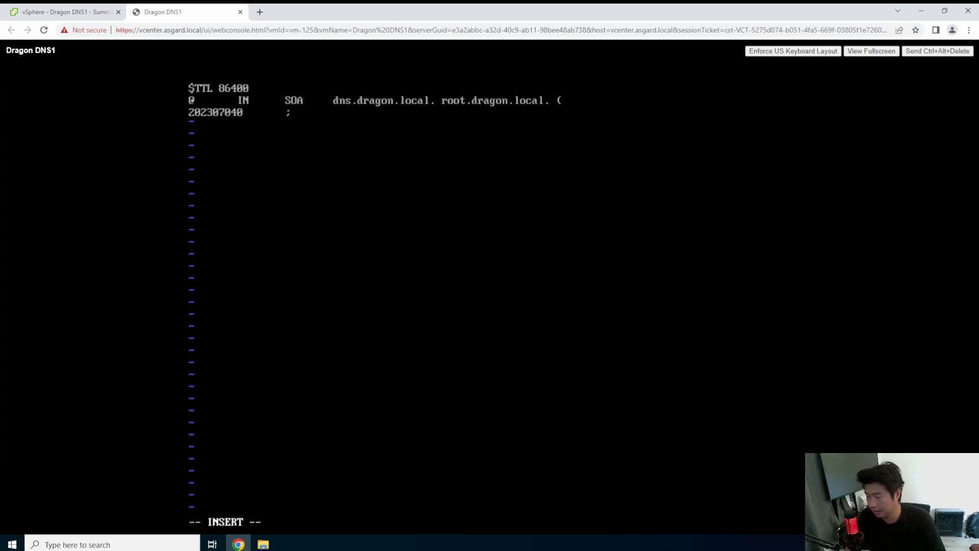
text( Serial)
key(Return)
text(3)
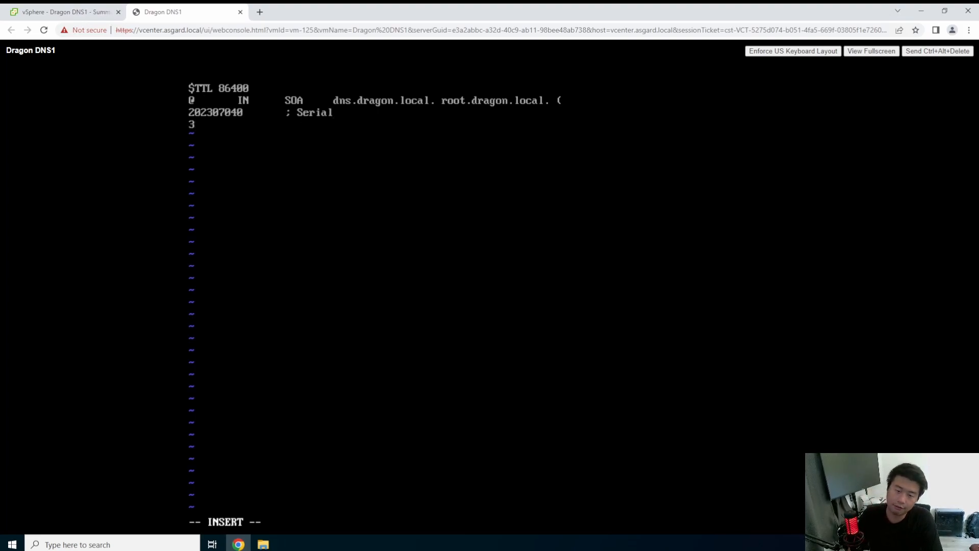
text(600 )
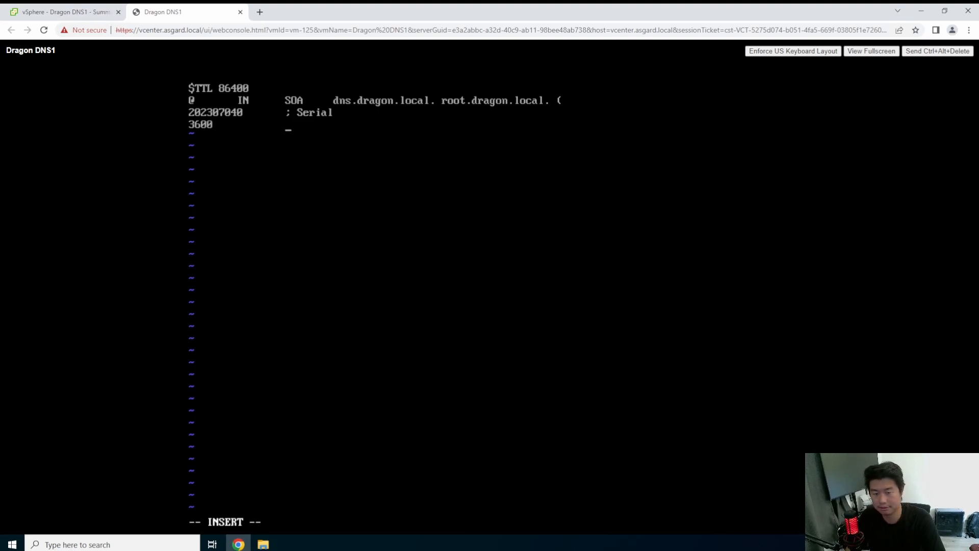
text(		;)
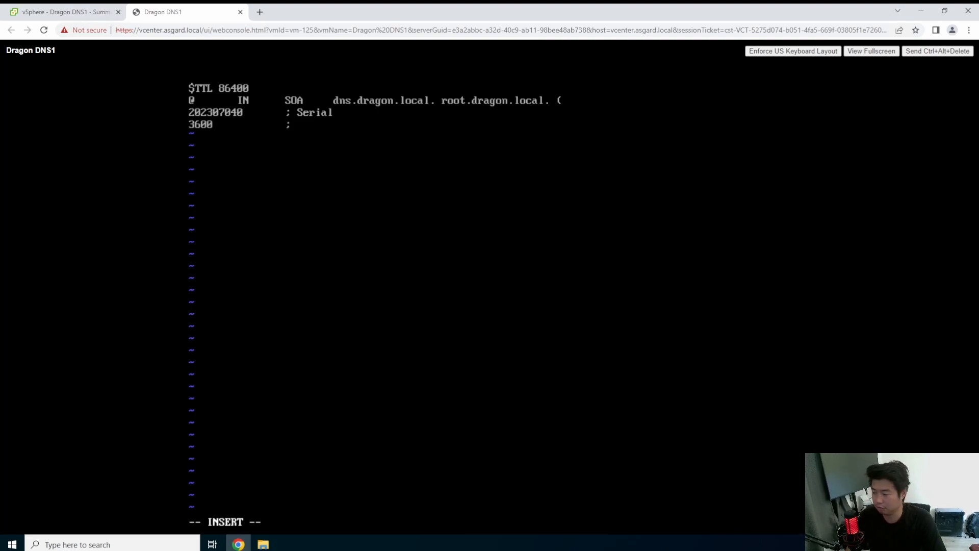
text(Fresh)
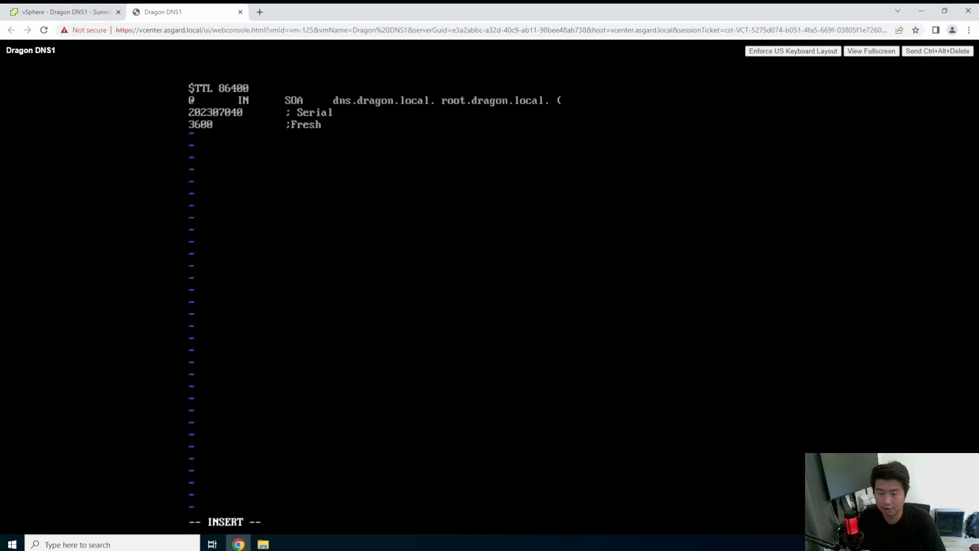
- Replace the comment after 3600 in the SOA record with "; Refresh"
key(BackSpace)
key(BackSpace)
key(BackSpace)
key(BackSpace)
key(BackSpace)
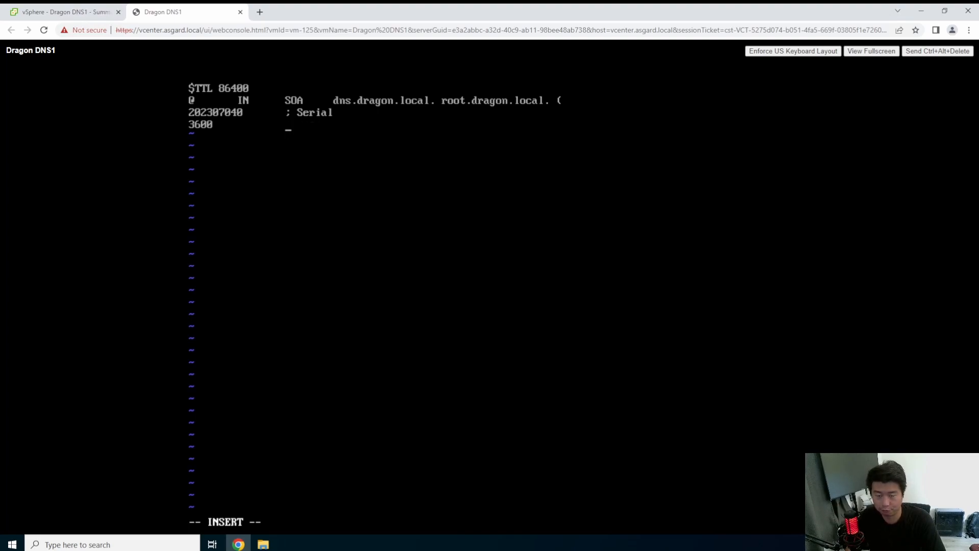
text(; Refresh )
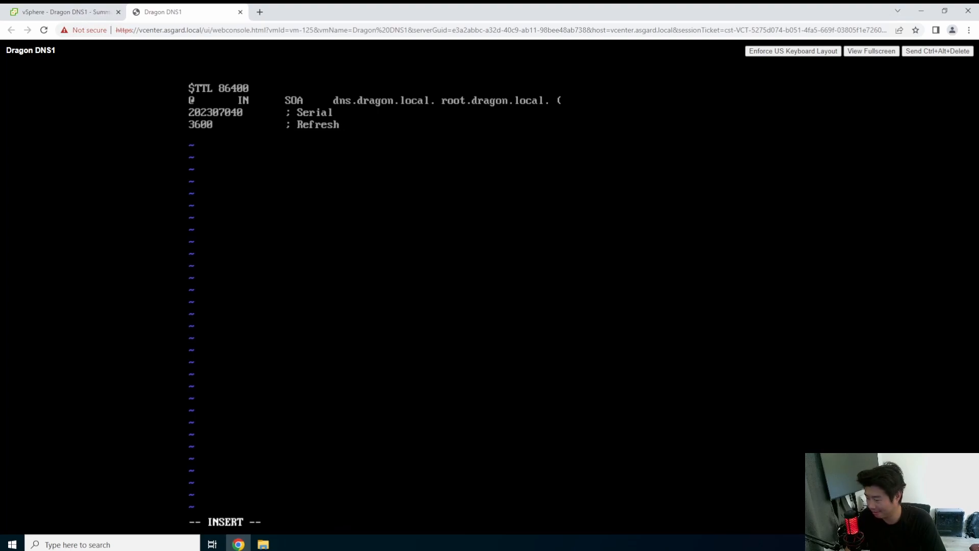
- Add the SOA value 1800 with the comment ";Retry" and remove the space after the semicolon in the Refresh and Serial comments
text(1800            )
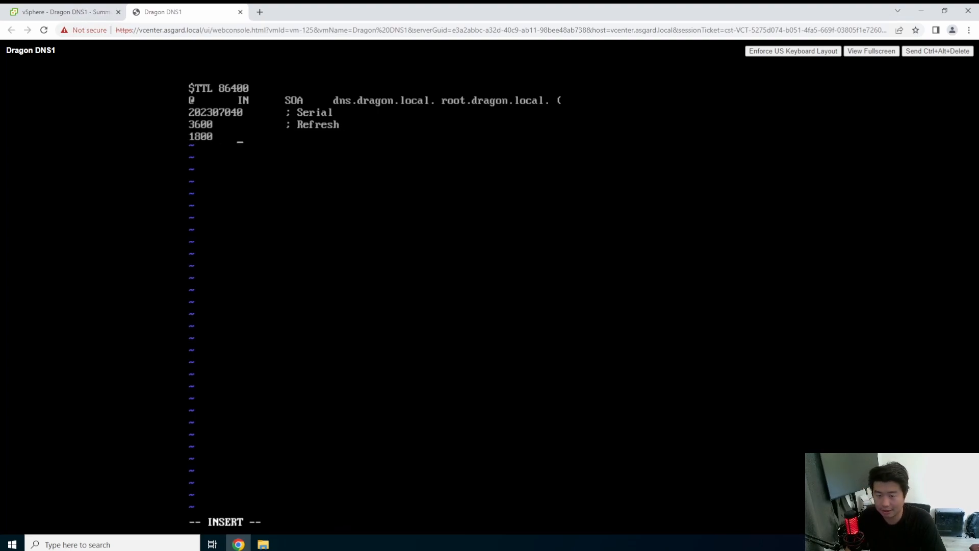
text(;)
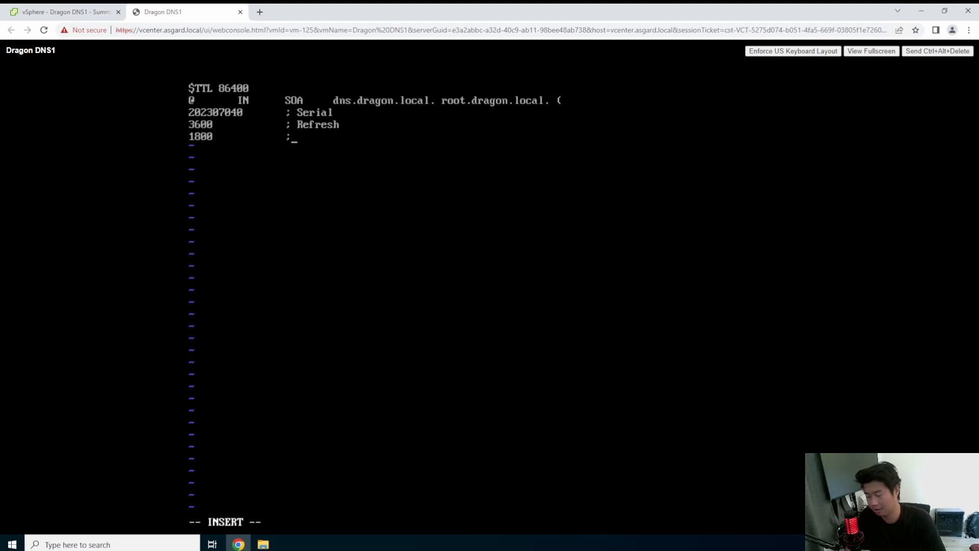
text(Retry)
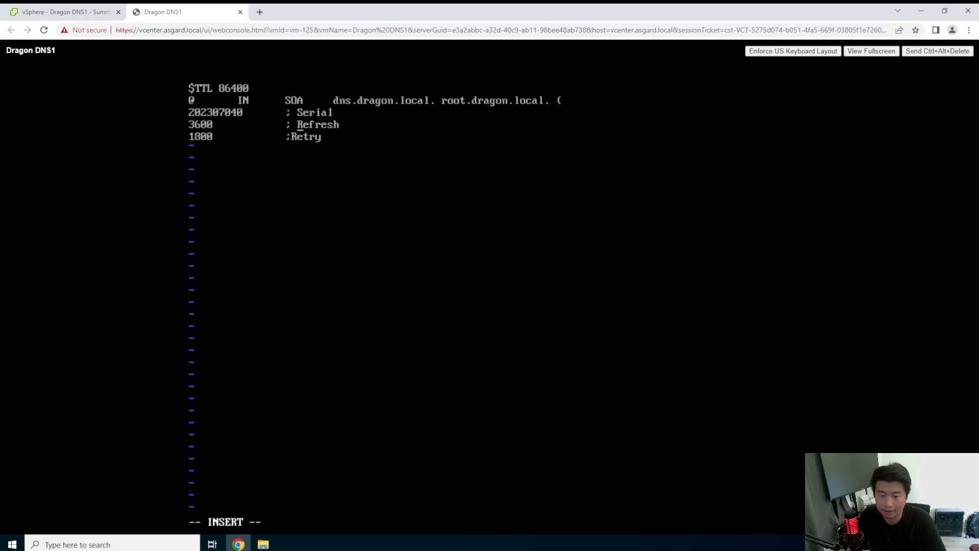
key(BackSpace)
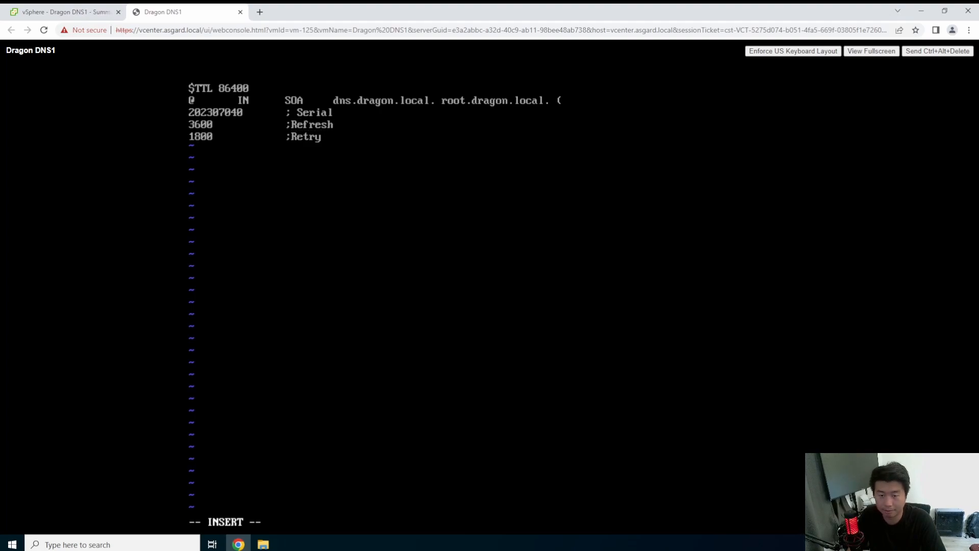
key(BackSpace)
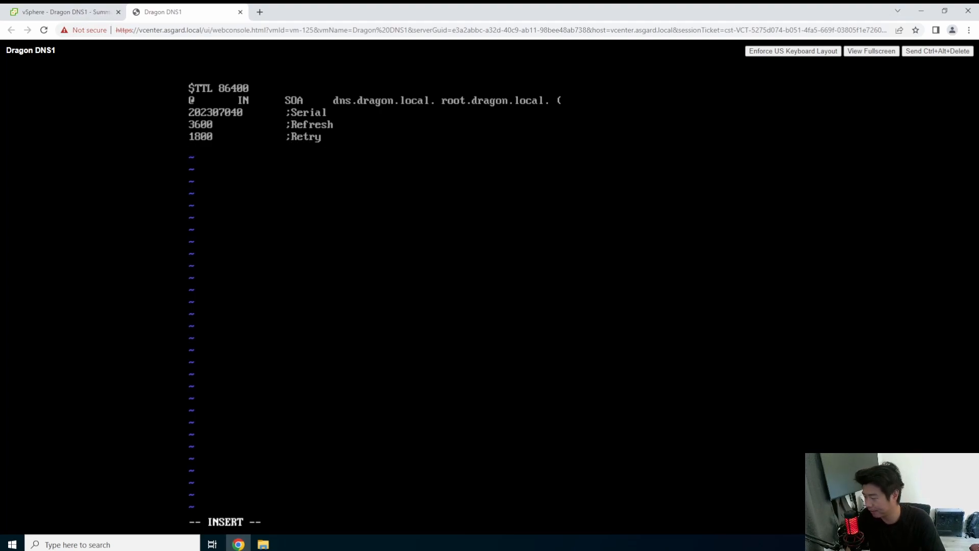
- Add the SOA values 604800 with ";Expire" and 86400 with ";Minimum TTL", ending the record with a closing parenthesis
text(604800		)
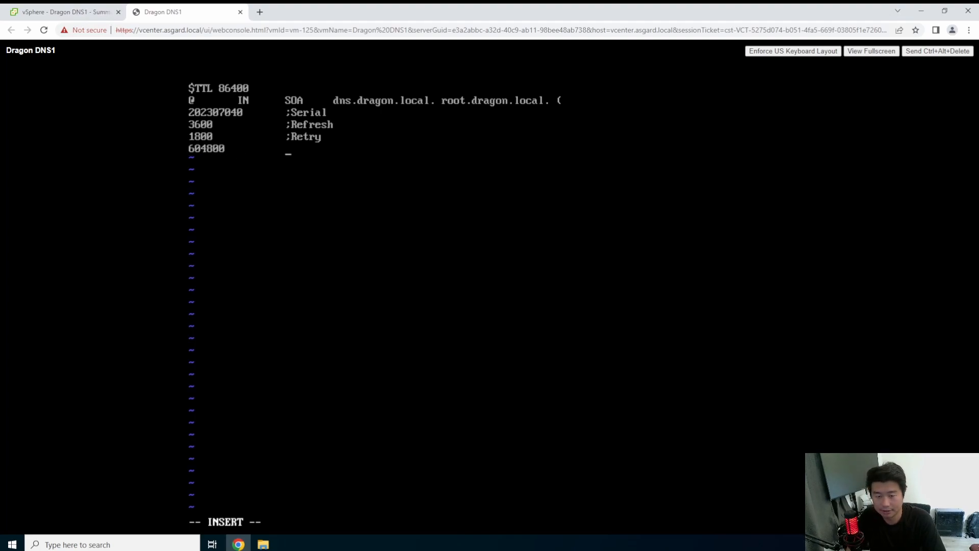
text(;Expire )
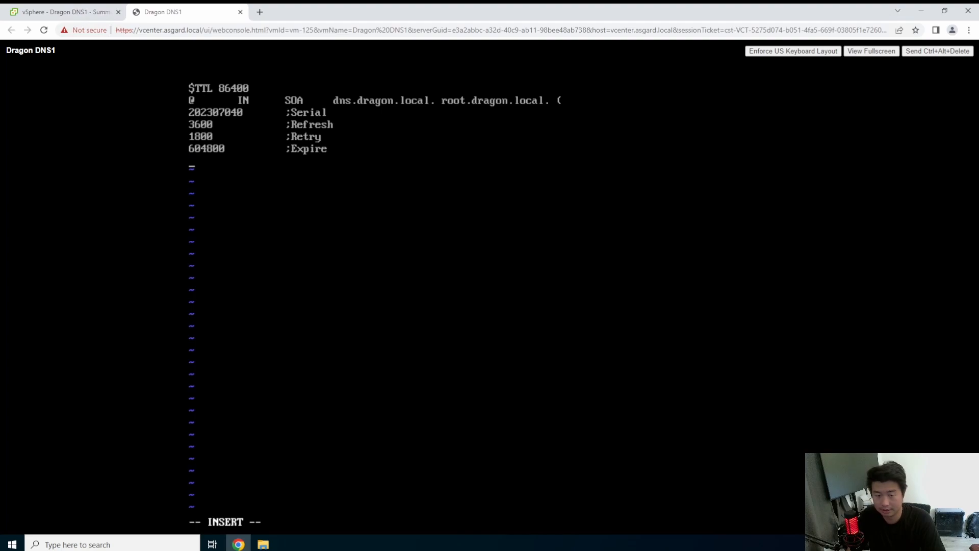
text(86400)
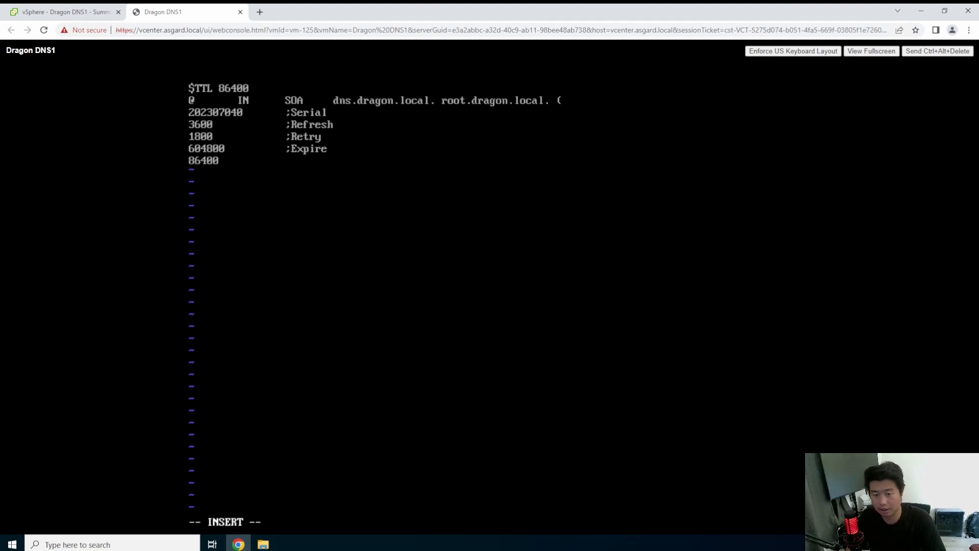
key(Tab)
text(;Minimum TTL )
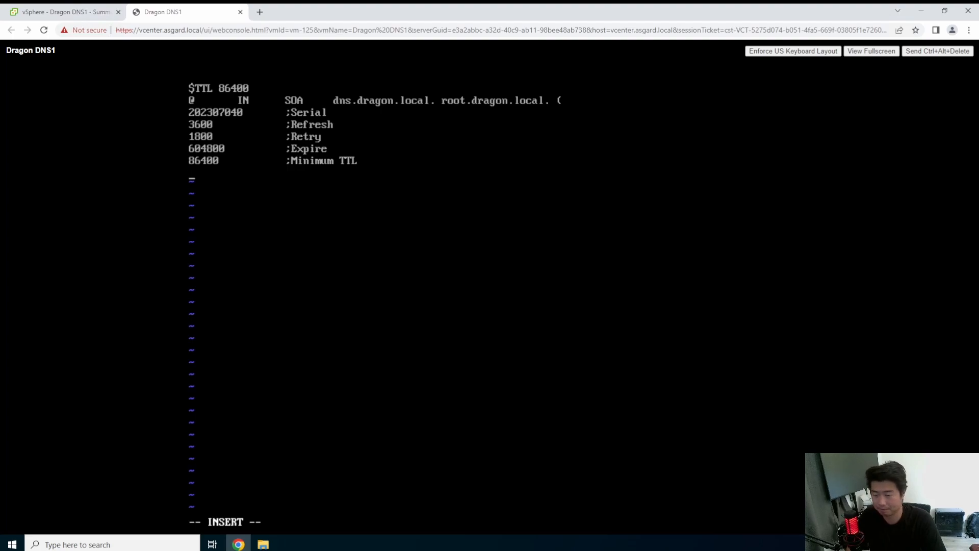
text())
key(Return)
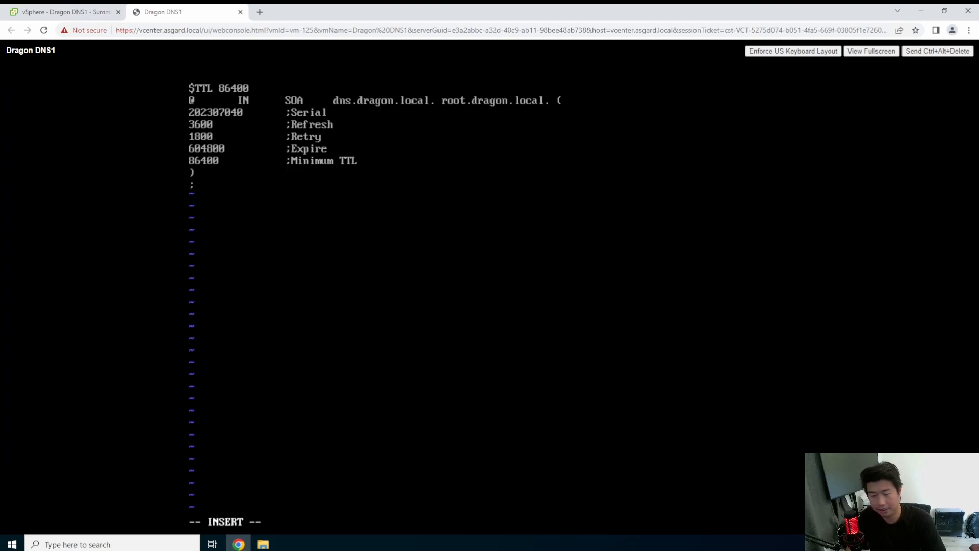
- Add the comment ";Name Server Information" and below it the record "@ IN NS dns.dragon.local."
text(;Name)
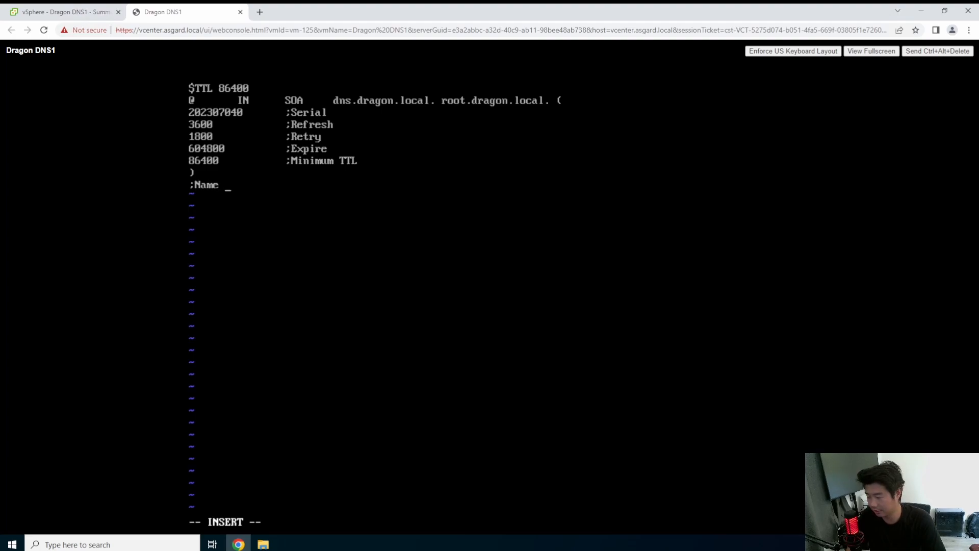
text( Server Information )
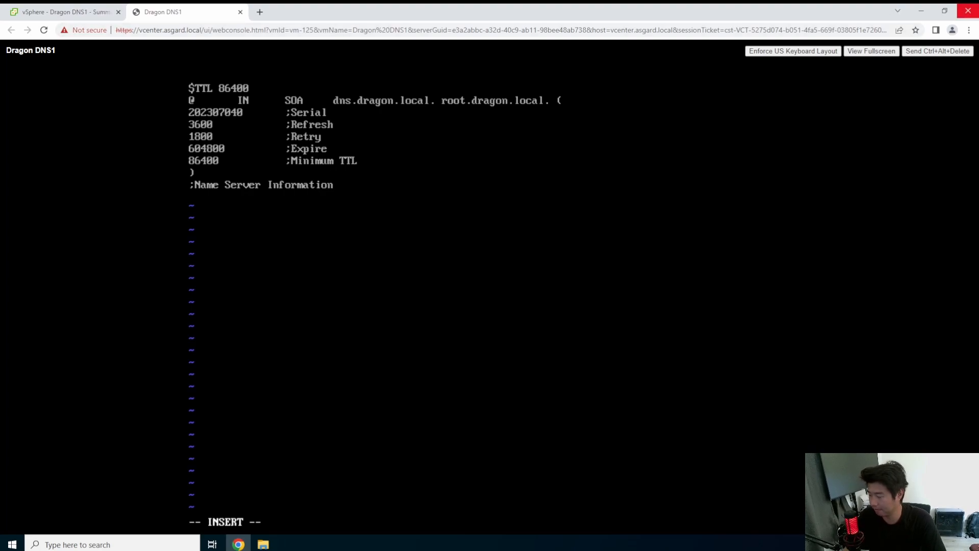
text(@)
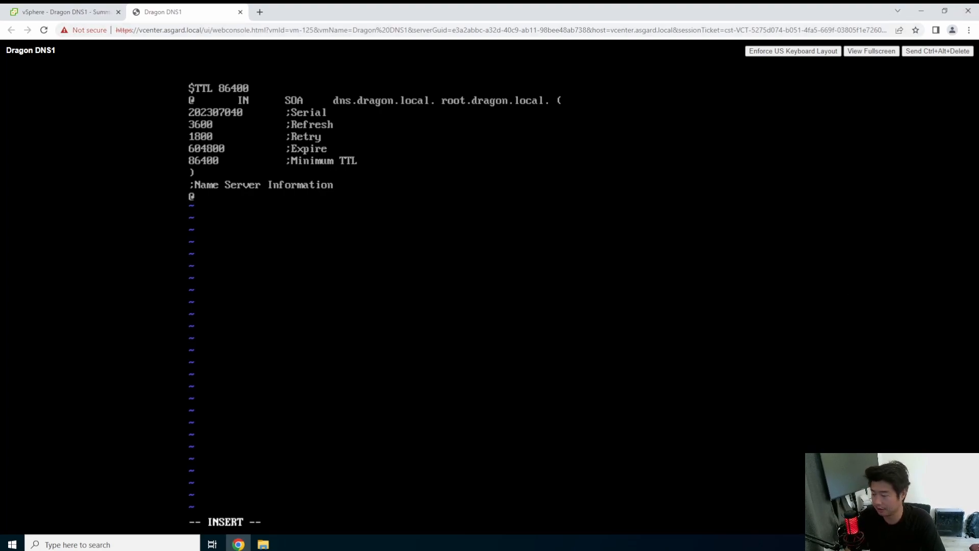
key(Tab)
text(IN)
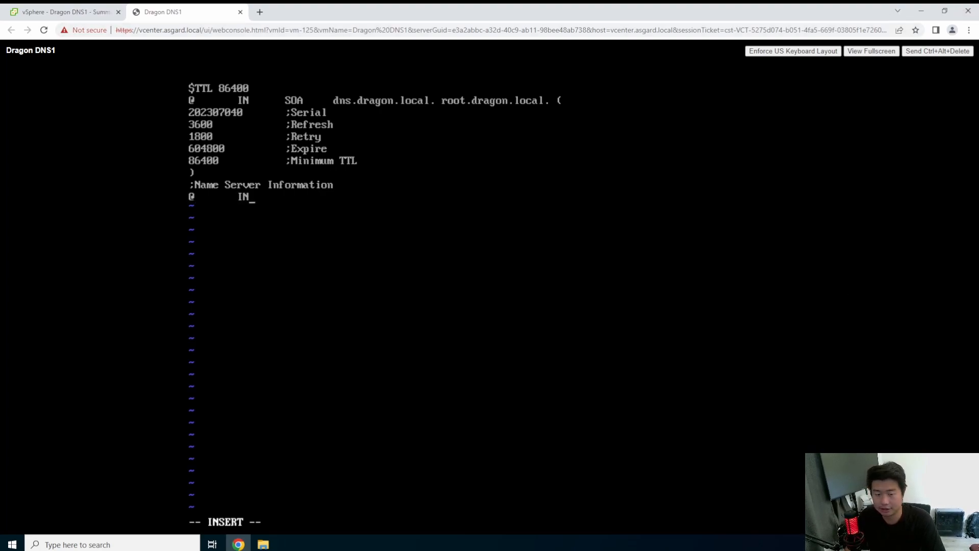
key(Tab)
text(NS)
key(Tab)
text(dn)
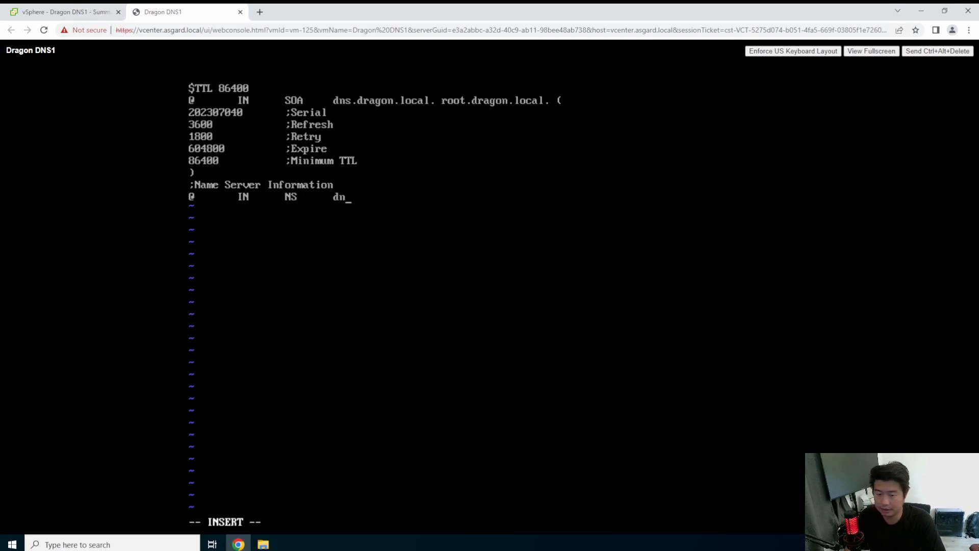
text(s.dragon.local. )
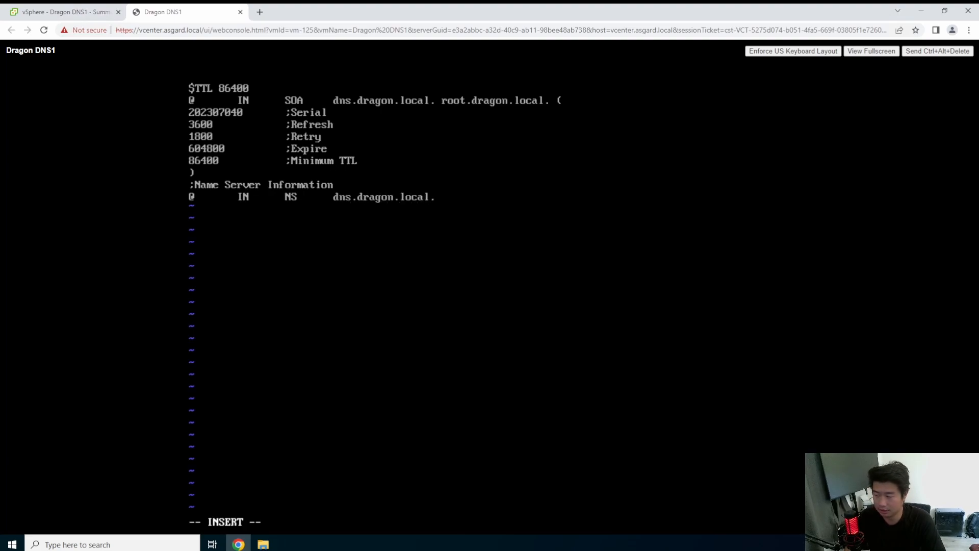
- Add the comment line ";Reverse lookup for Name Server" below the NS record
text(;)
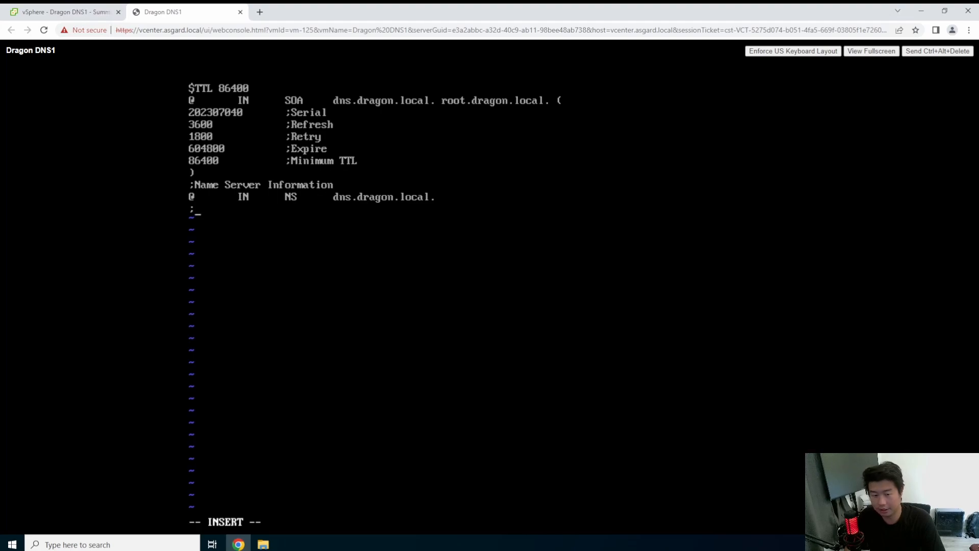
text(Rever)
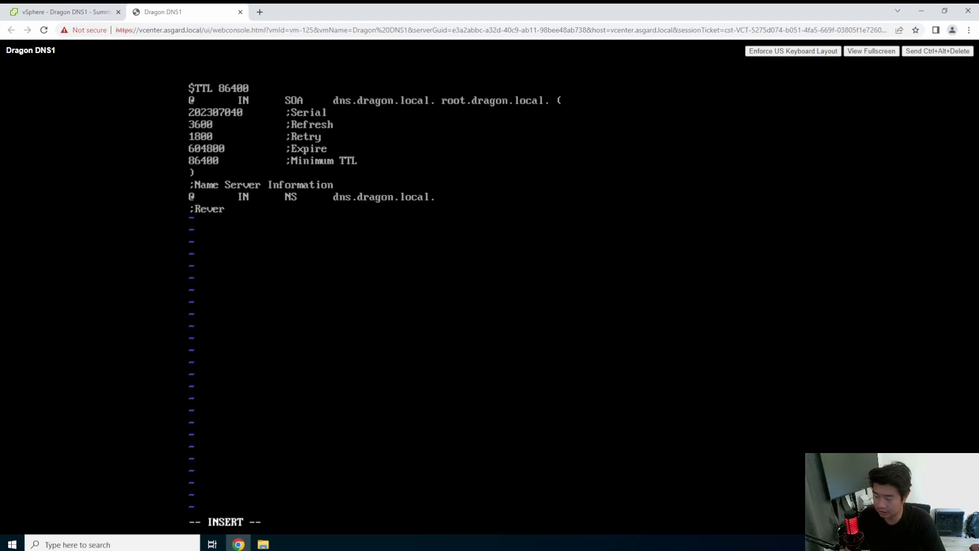
text(se lookup for Nam)
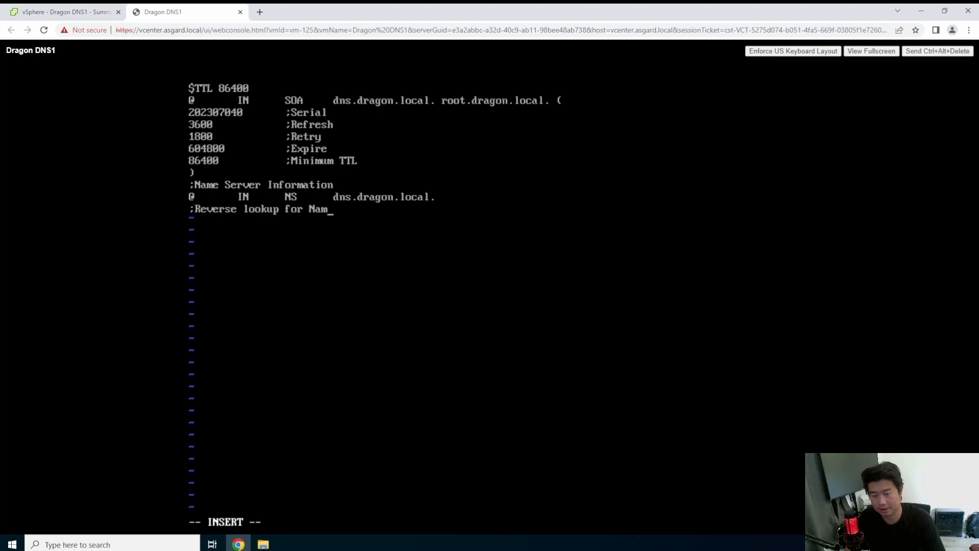
text(e Server)
key(Return)
- Enter the name server's reverse record "131 IN PTR dns.dragon.local." under the reverse lookup comment
text(131)
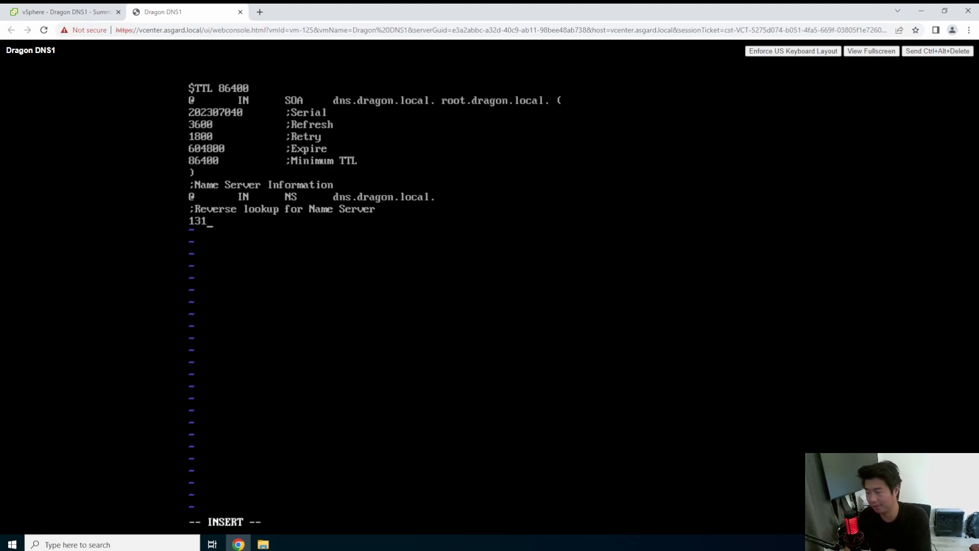
key(Tab)
text(IN)
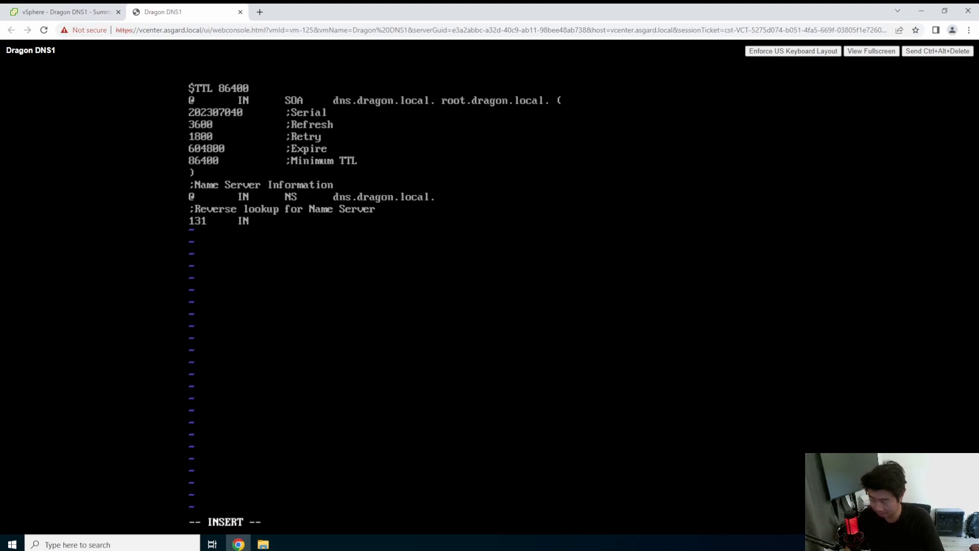
key(Tab)
text(PTR)
key(Tab)
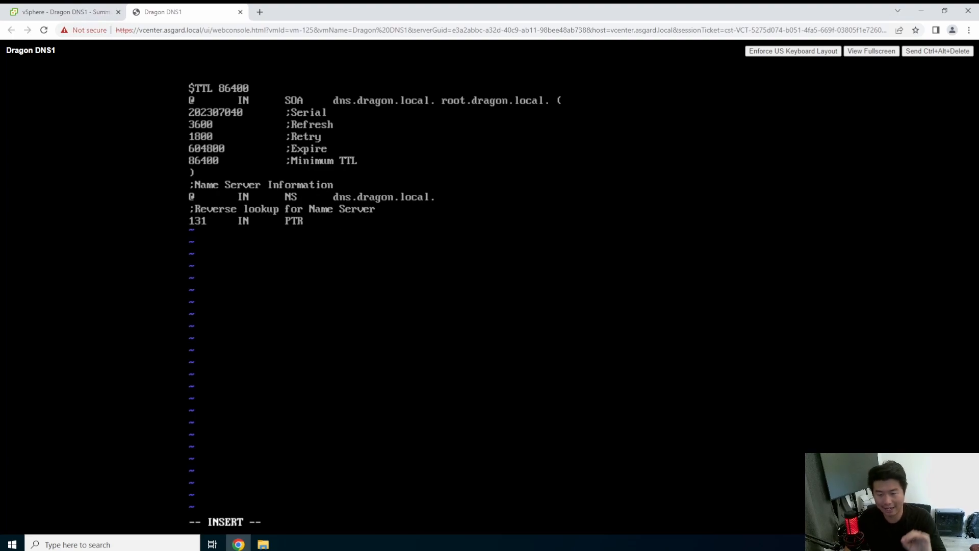
text(dns.d)
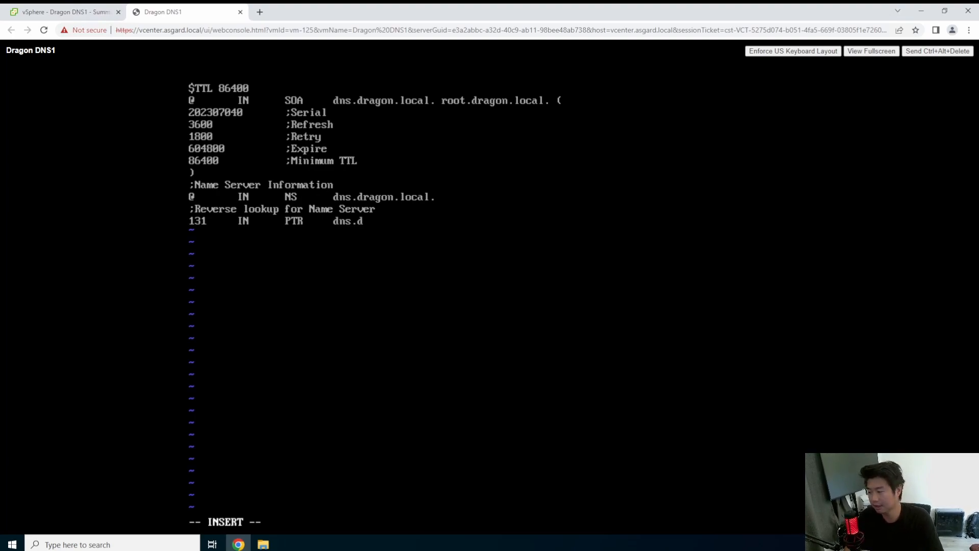
text(ragon.local. )
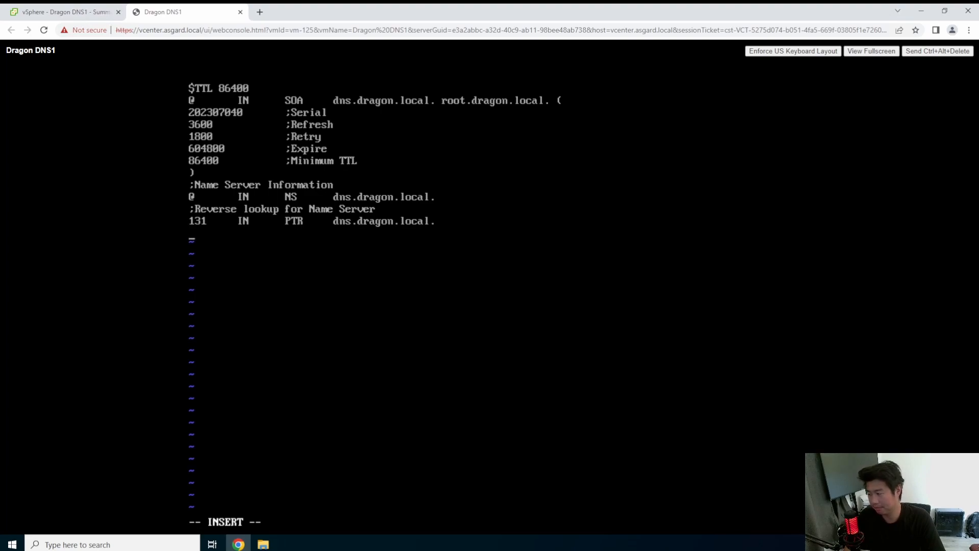
- Add the comment line "; PTR Record IP addresses to Hostname" below the name server's PTR record
text(; PTR Reco)
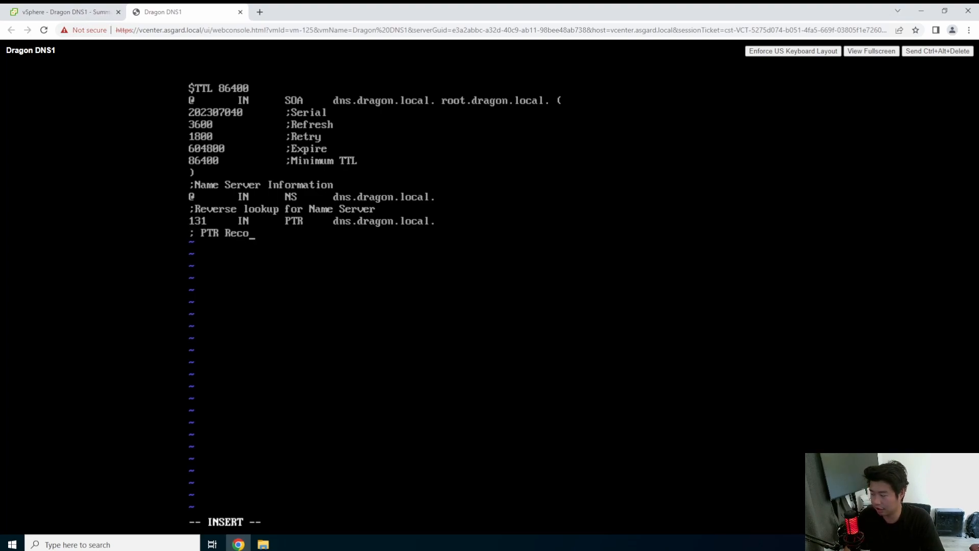
text(rd IP )
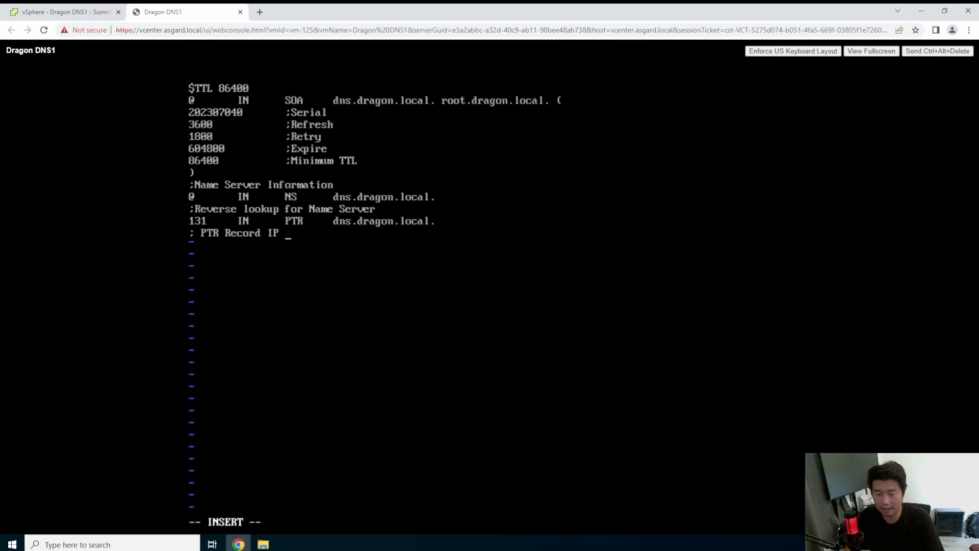
text(addresses to H)
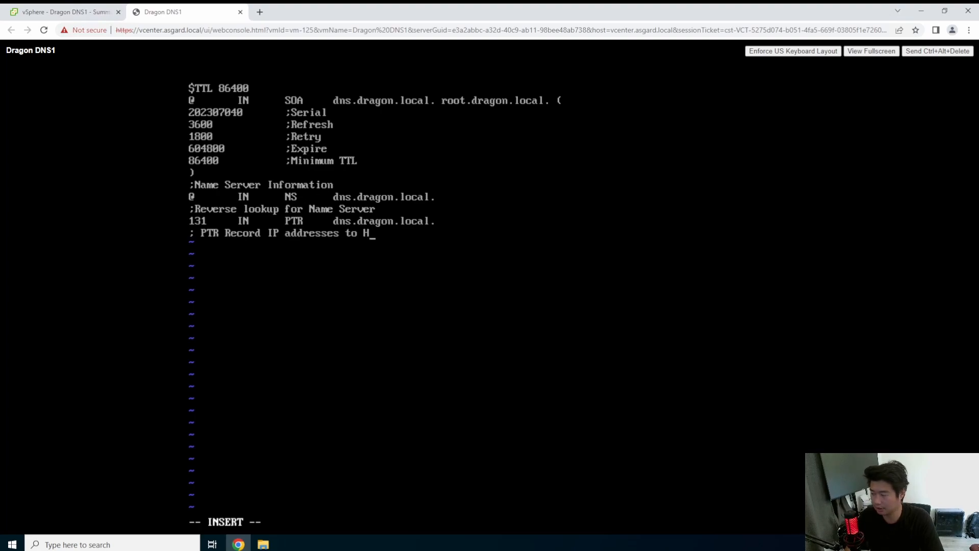
text(ostname)
key(Return)
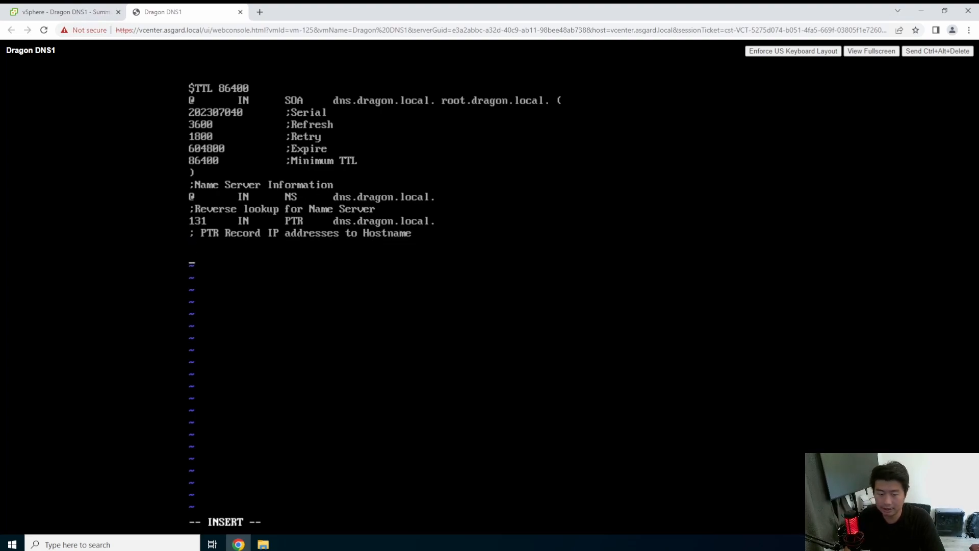
- Enter the reverse record "130 IN PTR centos8template.dragon.local." under the PTR record comment
text(1)
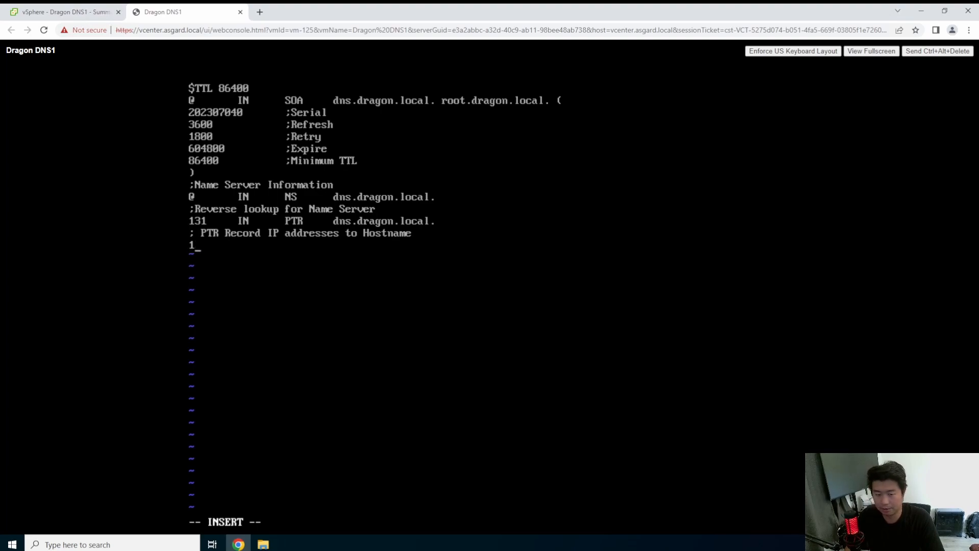
text(30	IN)
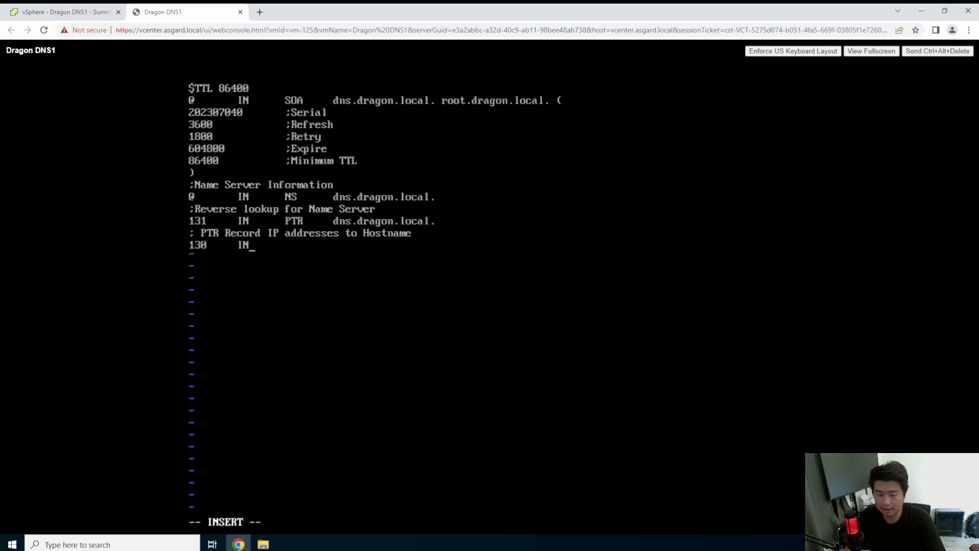
key(Tab)
text(PTR)
key(Tab)
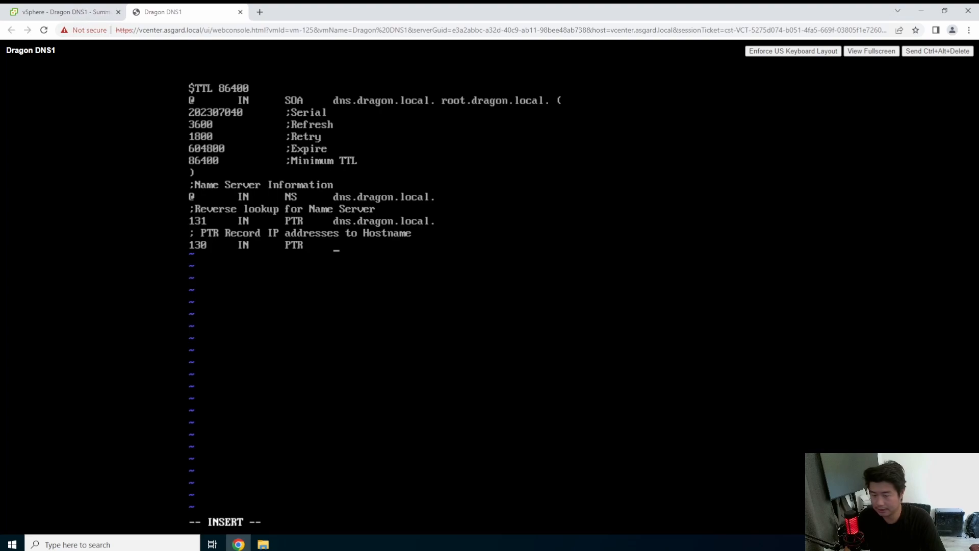
text(centos8templa)
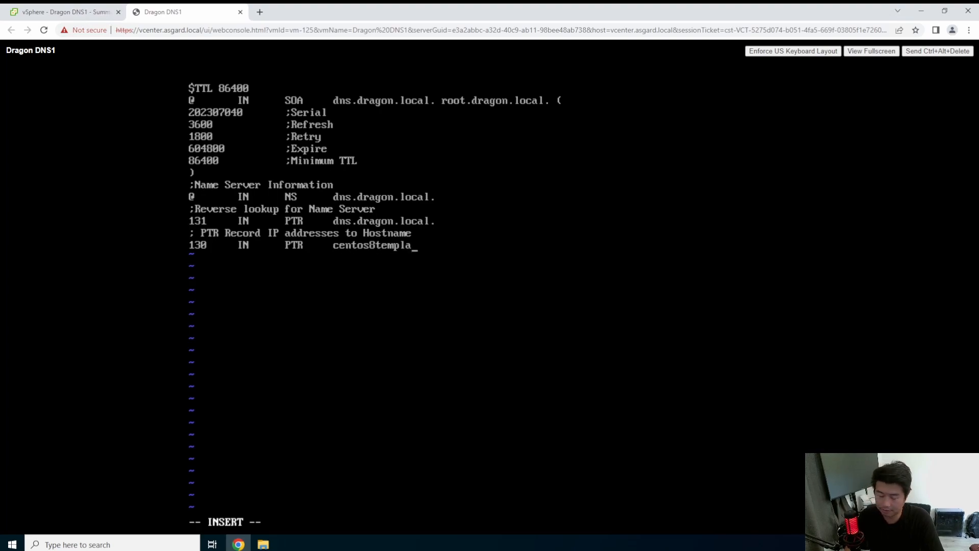
text(te.dragon.loca.l,)
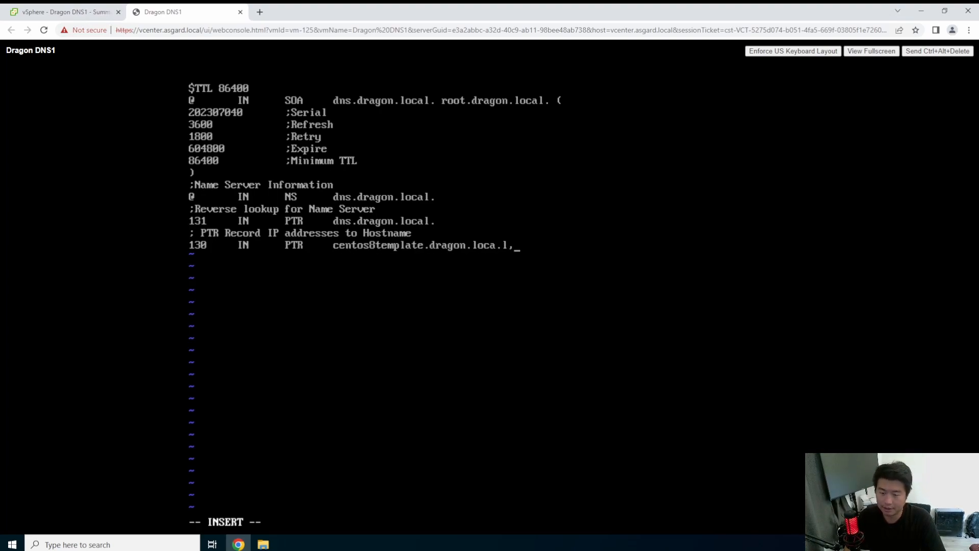
key(BackSpace)
key(BackSpace)
key(BackSpace)
text(l)
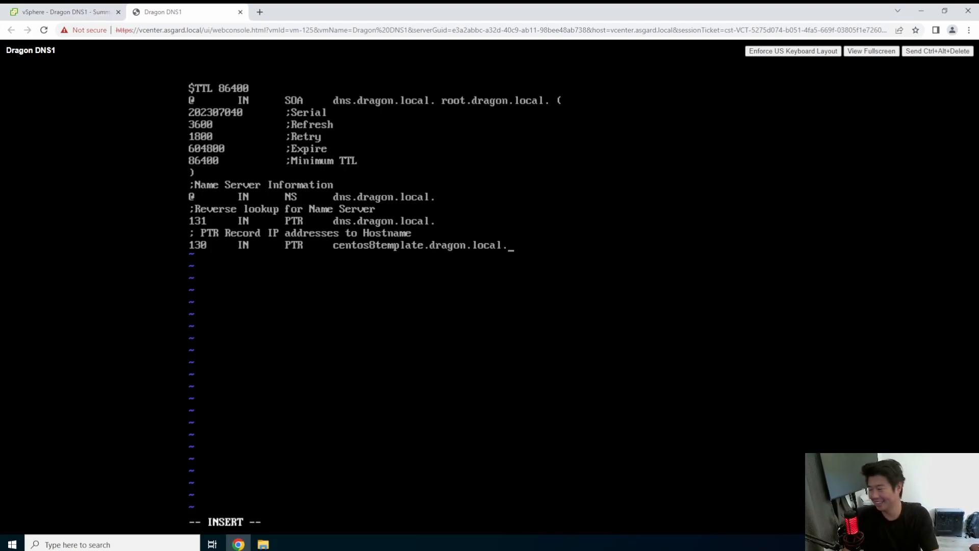
- Save the reverse zone file /var/named/data/1.168.192.zone and exit the editor
key(Escape)
text(:wq)
key(Return)
text(s)
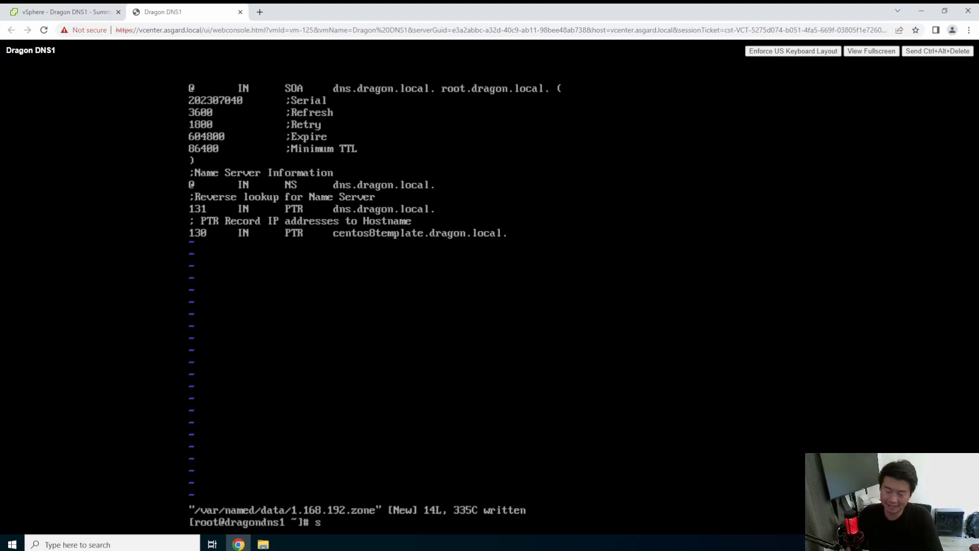
text(ystemctl)
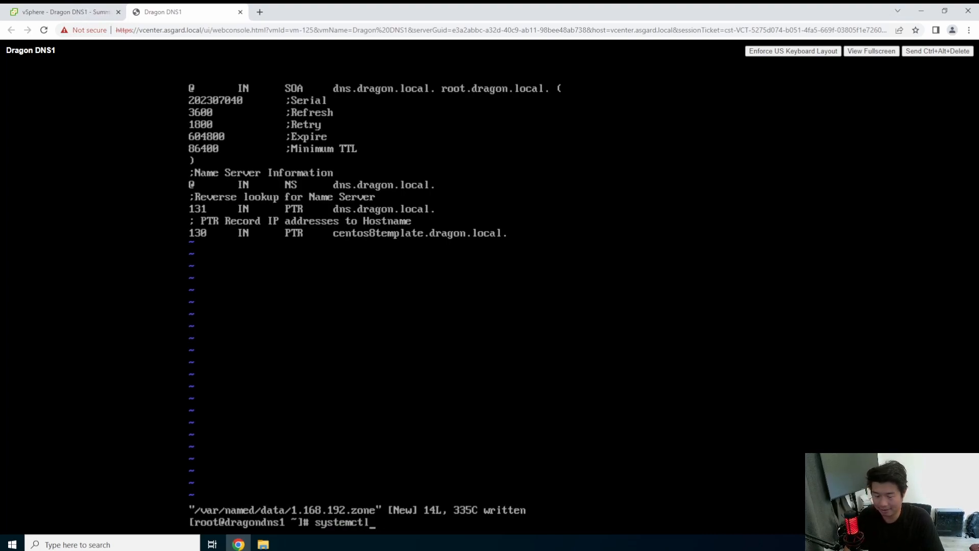
key(BackSpace)
key(BackSpace)
key(BackSpace)
key(BackSpace)
key(BackSpace)
key(BackSpace)
key(BackSpace)
key(BackSpace)
key(BackSpace)
- Check the syntax of /etc/named.conf with named-checkconf
text(named-che)
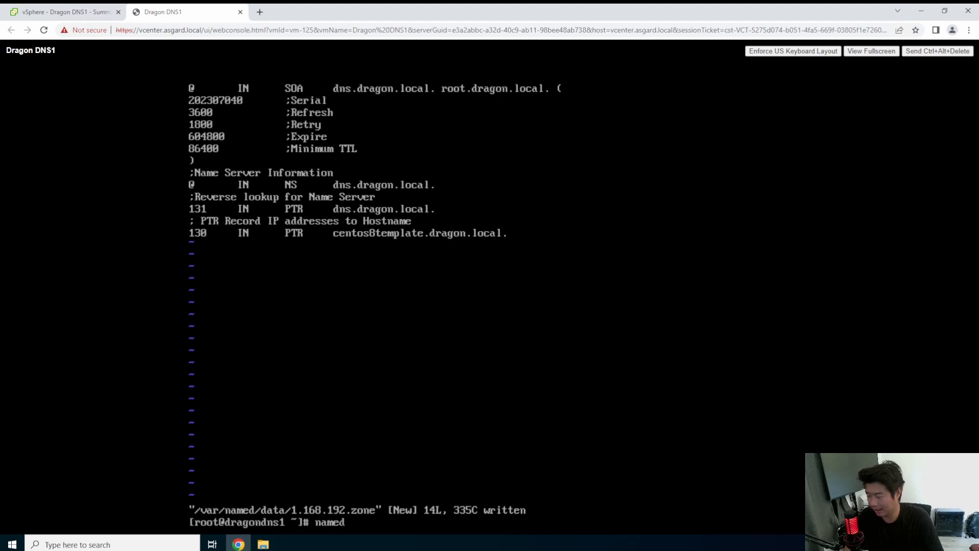
text(f /e)
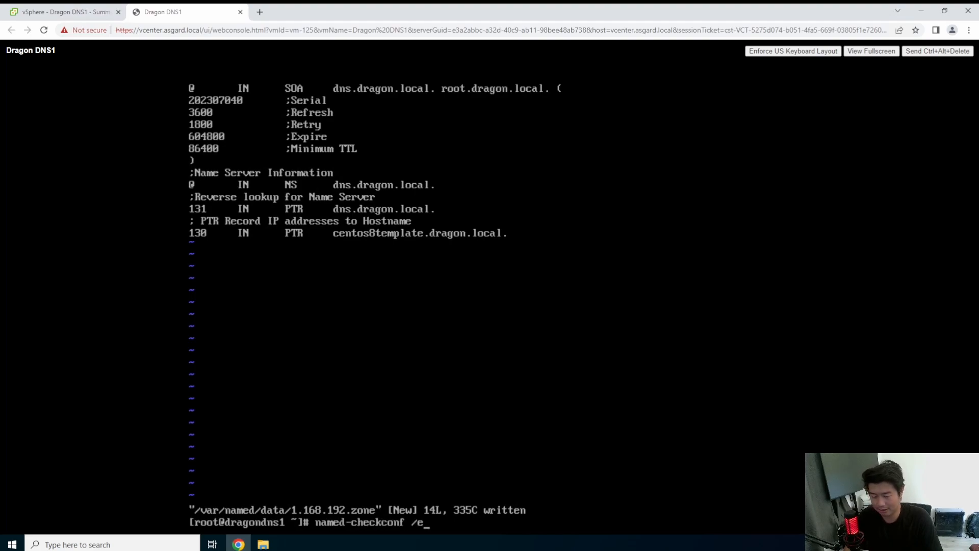
text(tc/named.conf)
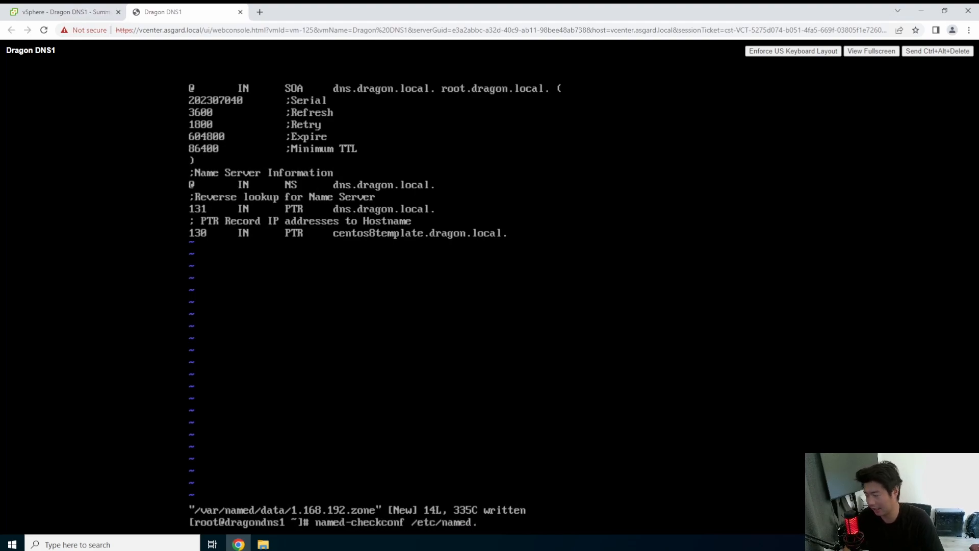
key(Return)
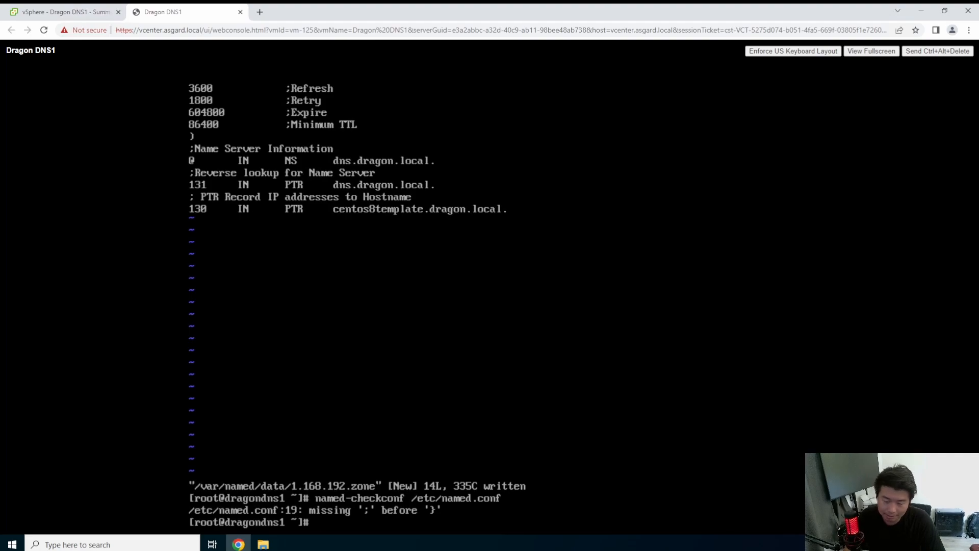
- Edit /etc/named.conf to add a semicolon after 192.168.1.0/24 in the allow-query line, and save the file
text(vi )
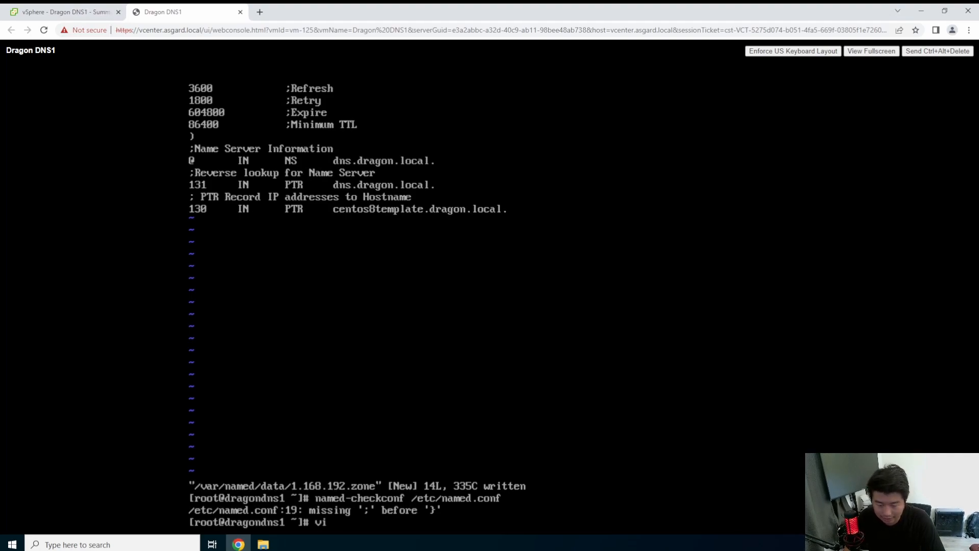
text(/etc/name)
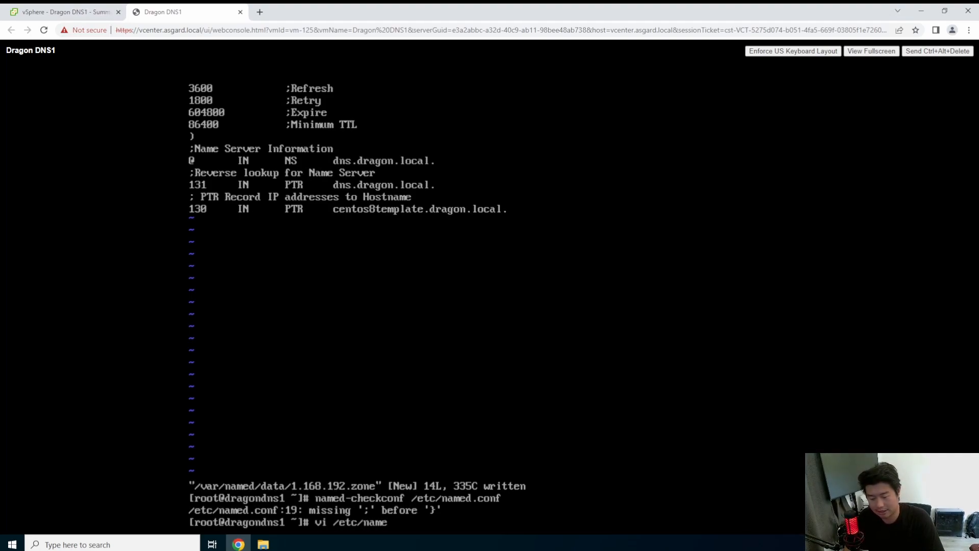
text(d.conf)
key(Return)
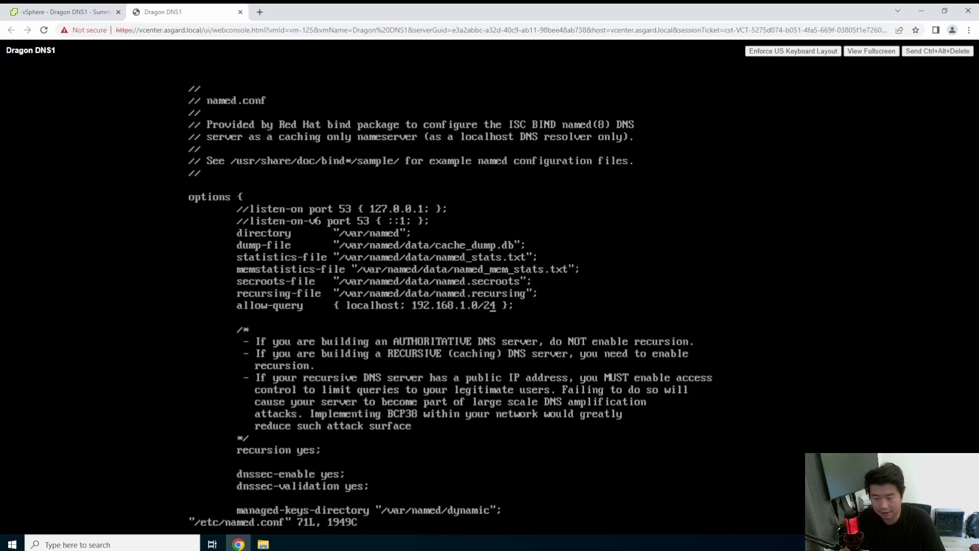
text(i;)
key(Escape)
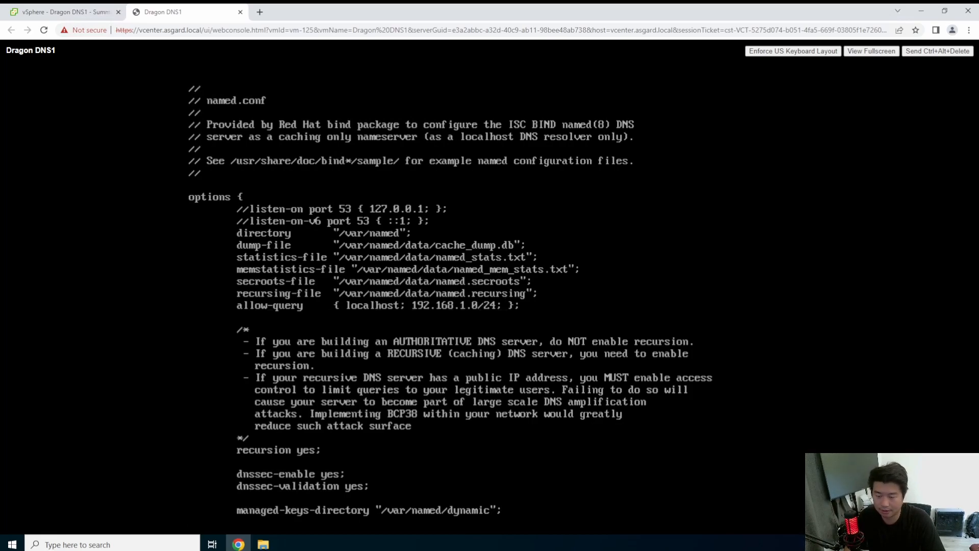
text(:wq)
key(Return)
- Rerun named-checkconf on the corrected /etc/named.conf
key(Up)
key(Up)
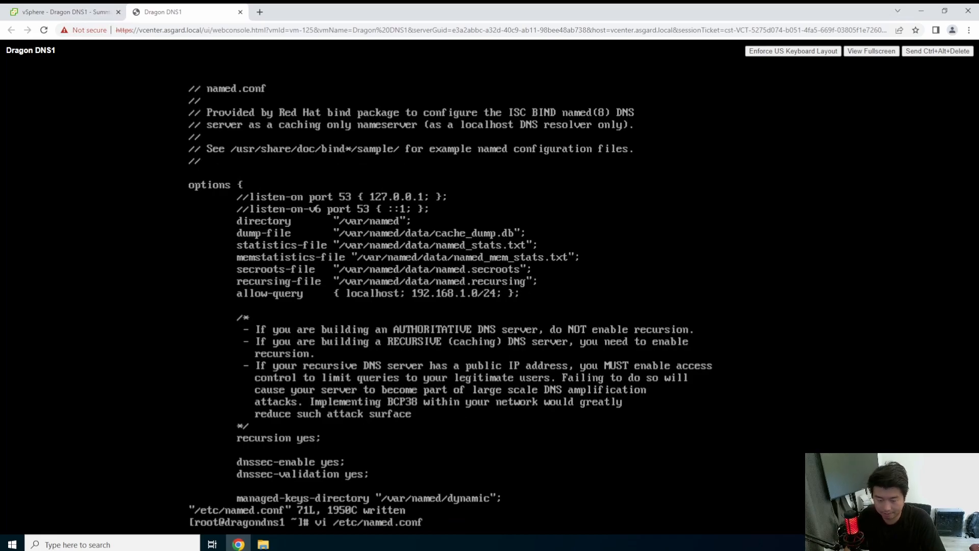
key(Return)
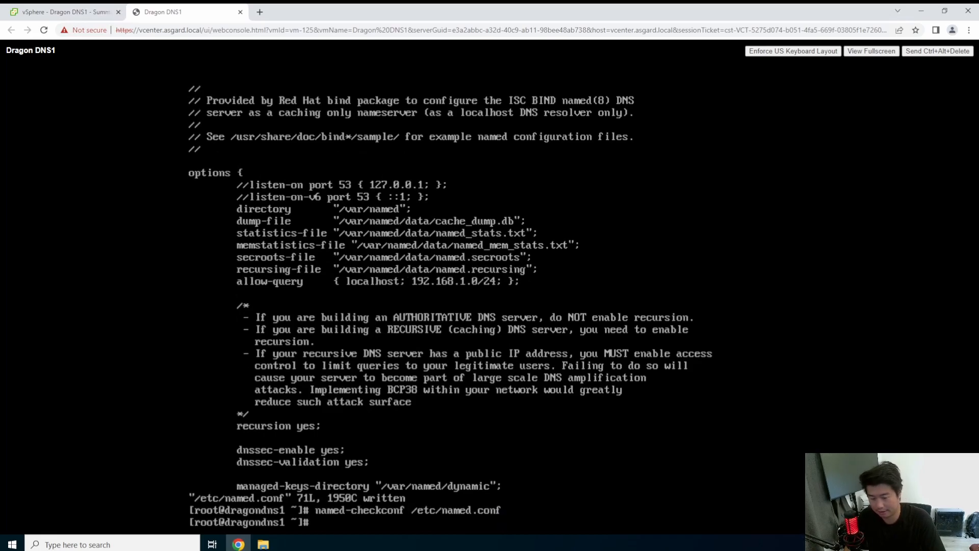
- Run named-checkconf against the forward zone file /var/named/data/dragon.local.zone
key(Up)
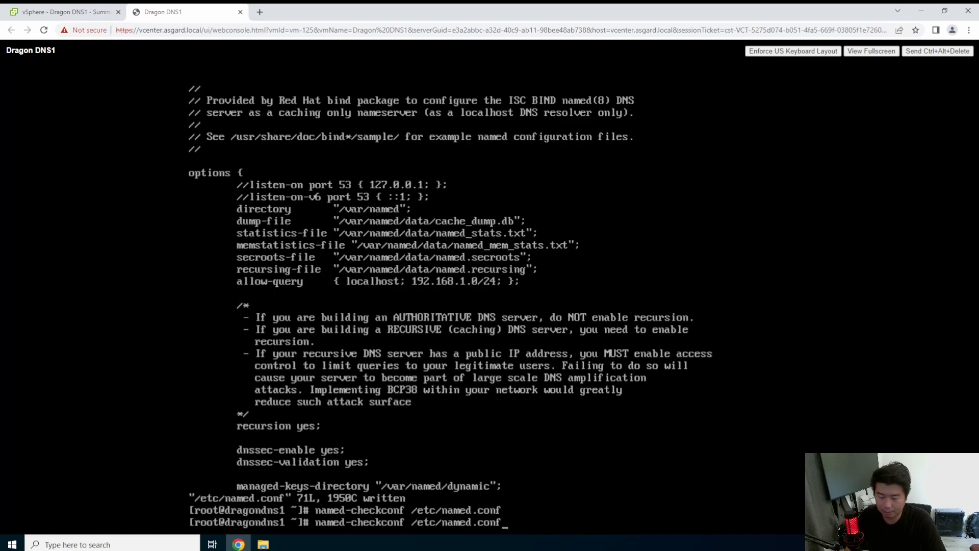
key(BackSpace)
key(BackSpace)
key(BackSpace)
key(BackSpace)
key(BackSpace)
key(BackSpace)
key(BackSpace)
key(BackSpace)
key(BackSpace)
key(BackSpace)
key(BackSpace)
key(BackSpace)
key(BackSpace)
key(BackSpace)
key(BackSpace)
text(/)
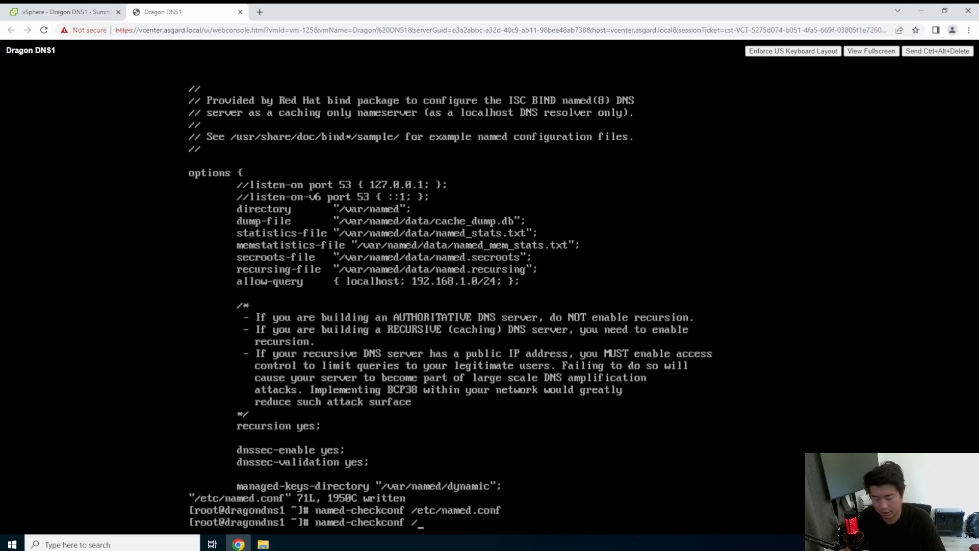
text(var/named/a)
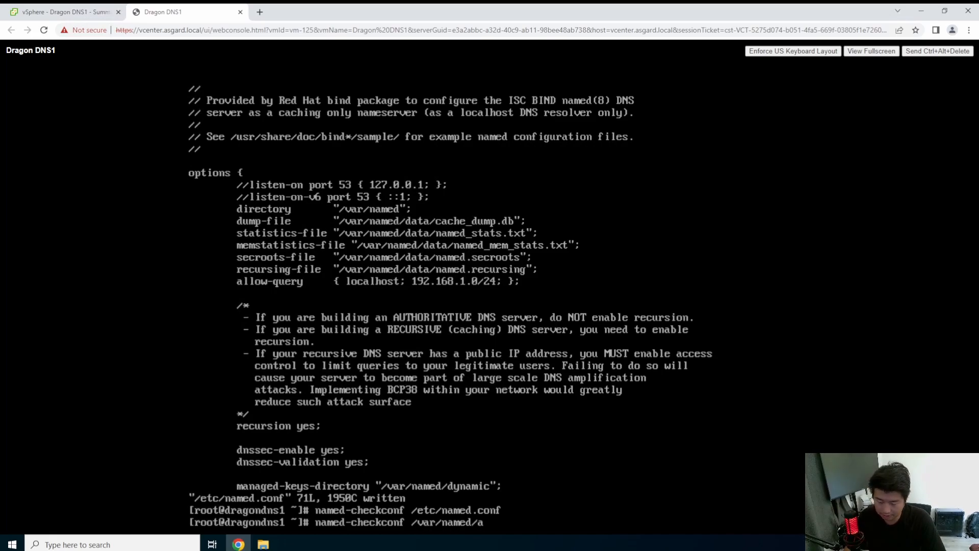
key(BackSpace)
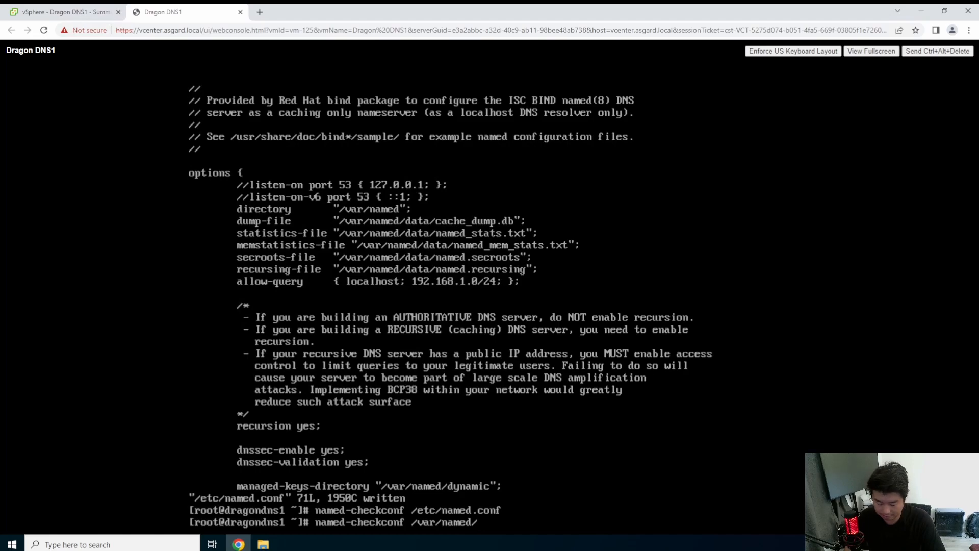
text(data/)
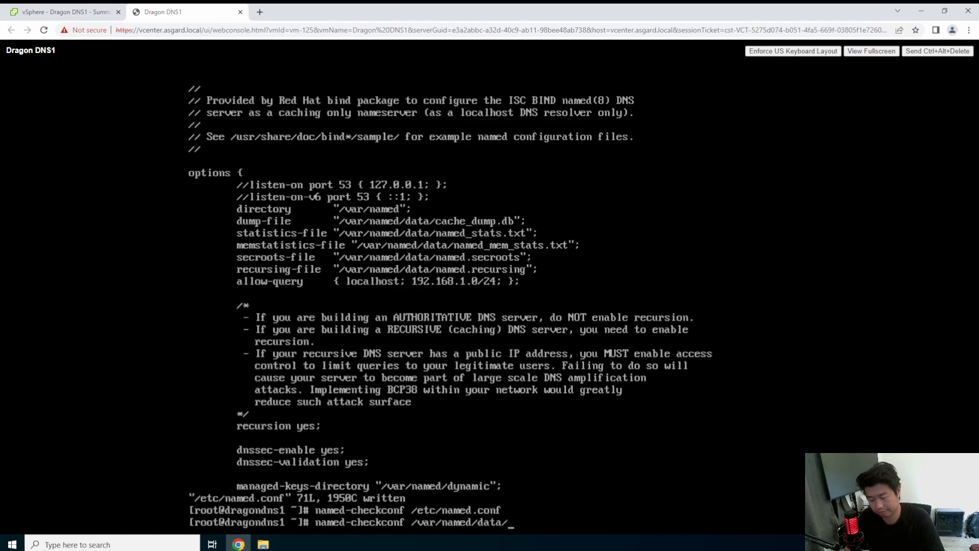
text(dragon.local.zone)
key(Return)
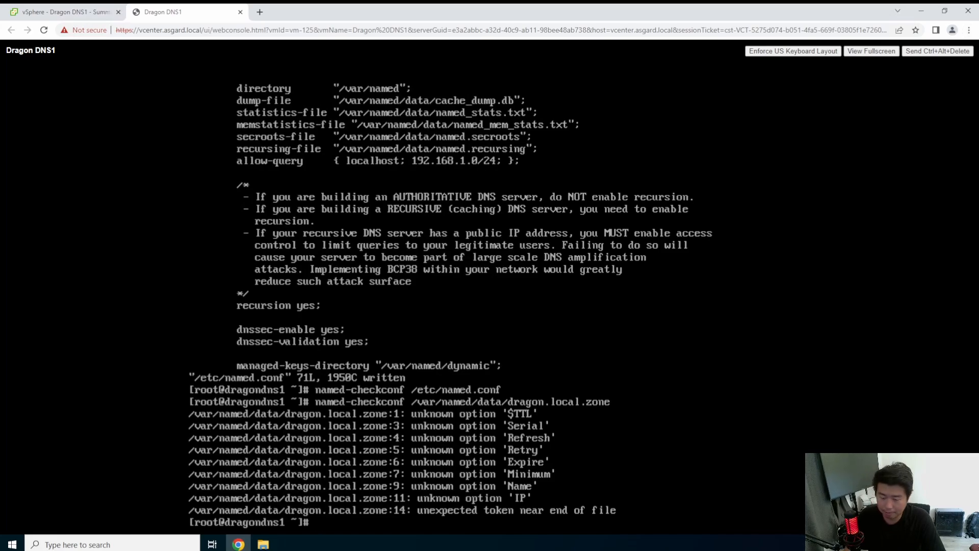
- Open /var/named/data/dragon.local.zone in vi to review its records, and close it without editing
text(vi)
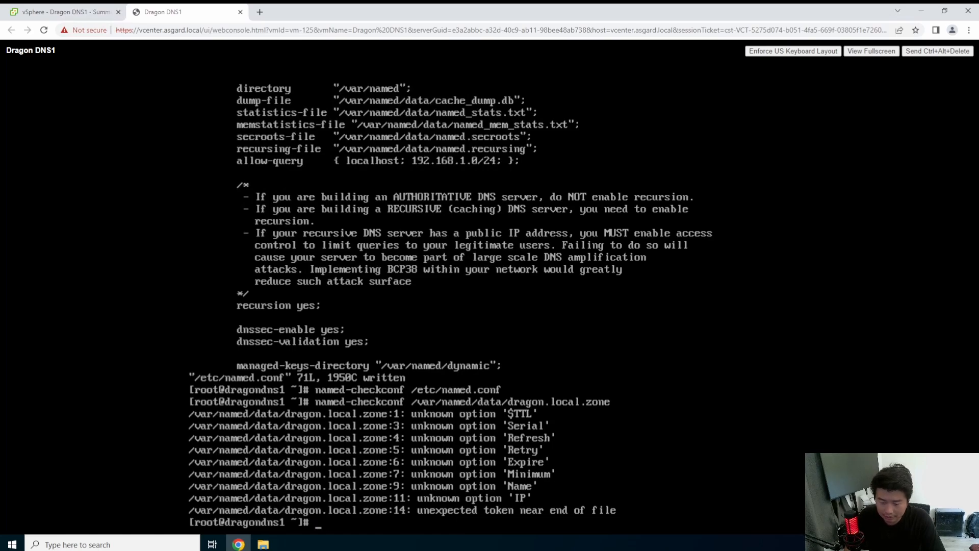
text( /va)
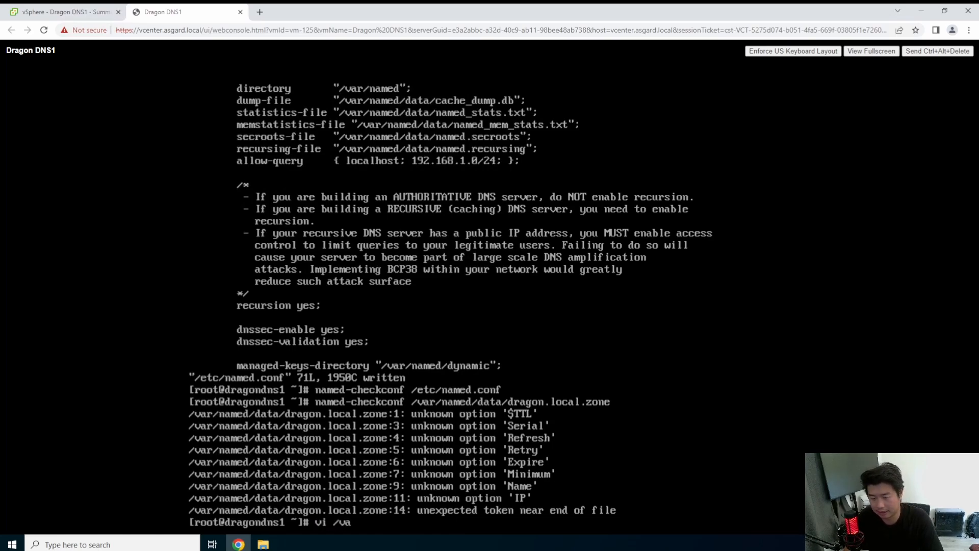
text(r/named/data/dr)
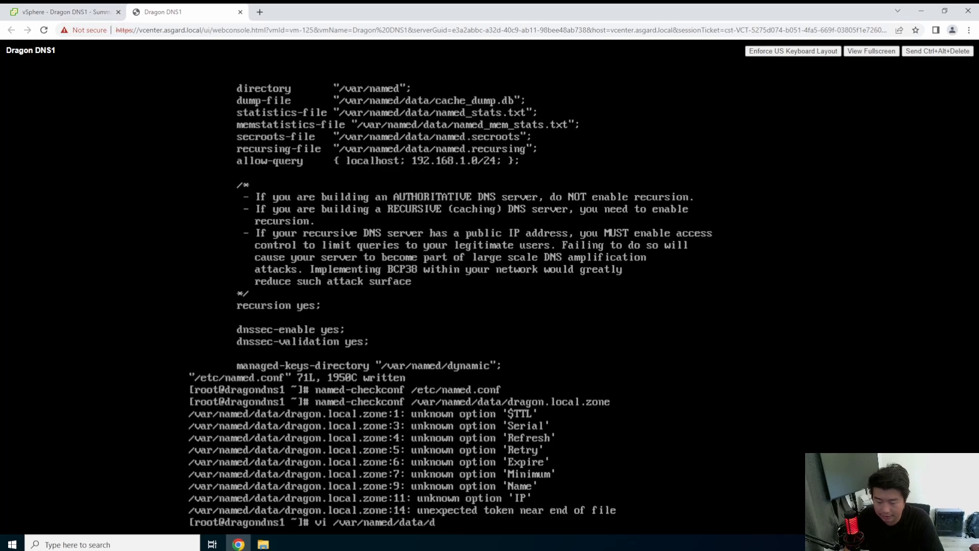
key(Tab)
key(Return)
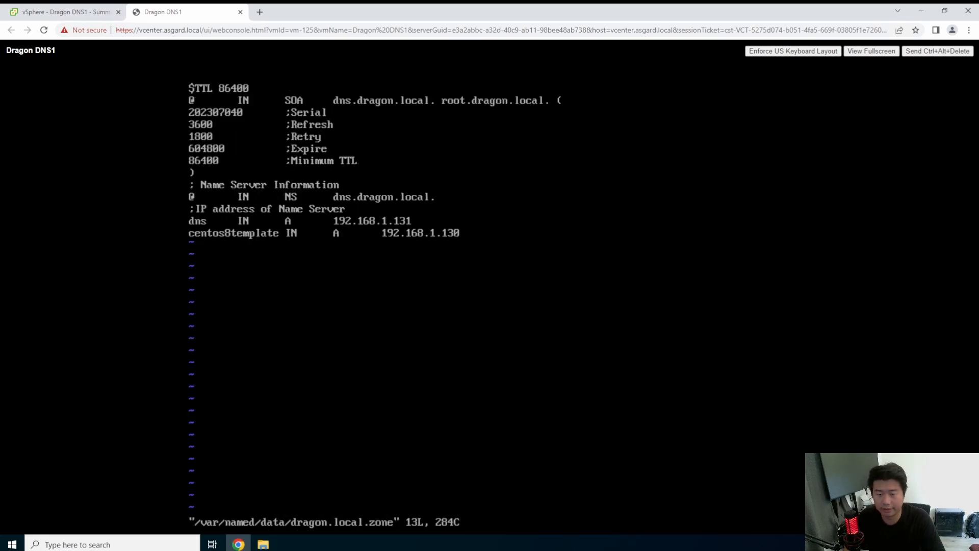
text(:x)
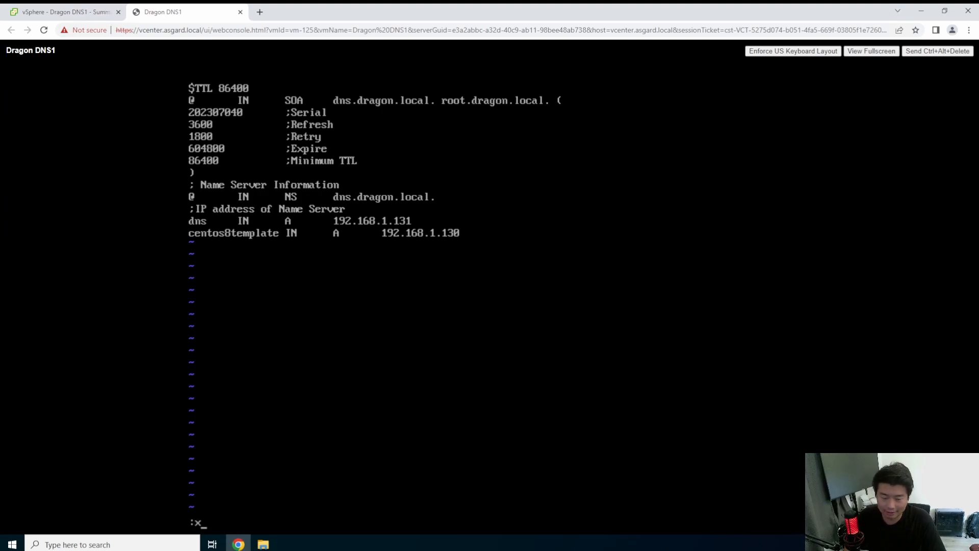
key(Return)
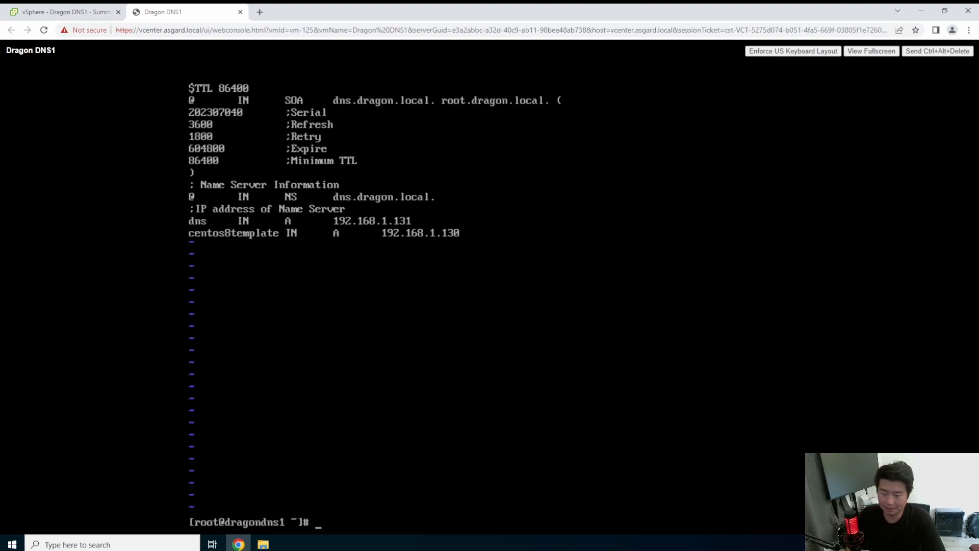
text(sy stemctl restar)
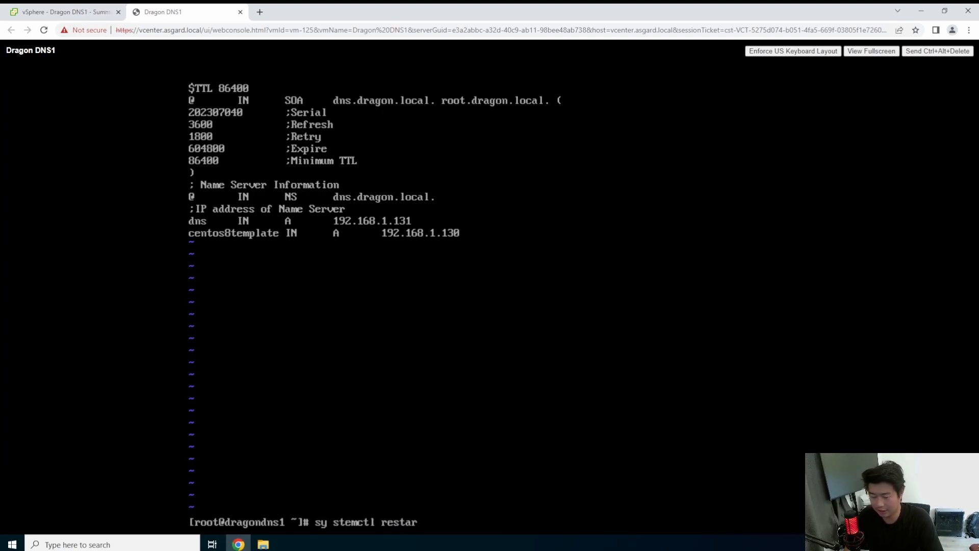
text(t named)
key(ctrl+u)
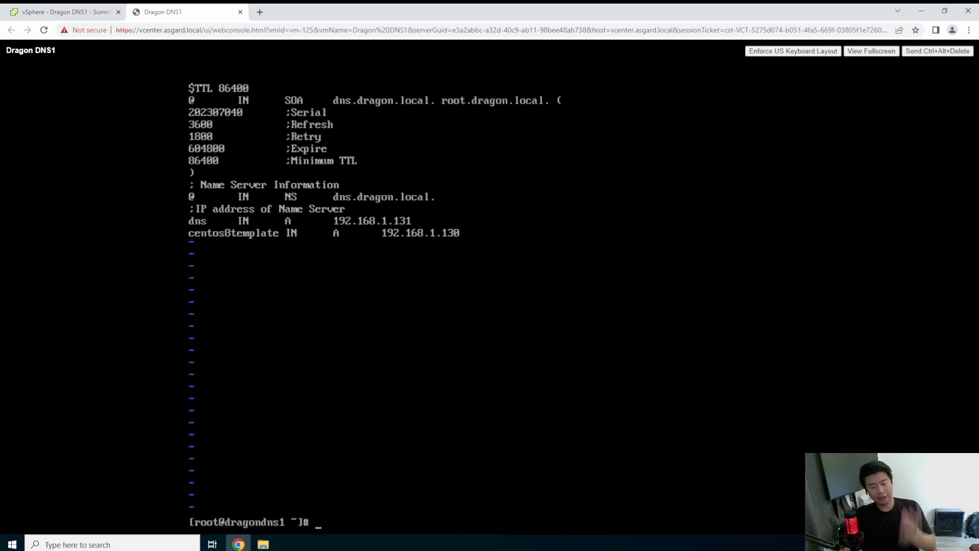
- Reload the DNS server with rndc reload and follow /var/log/messages to check that the zones load, and stop following the log
text(rndc)
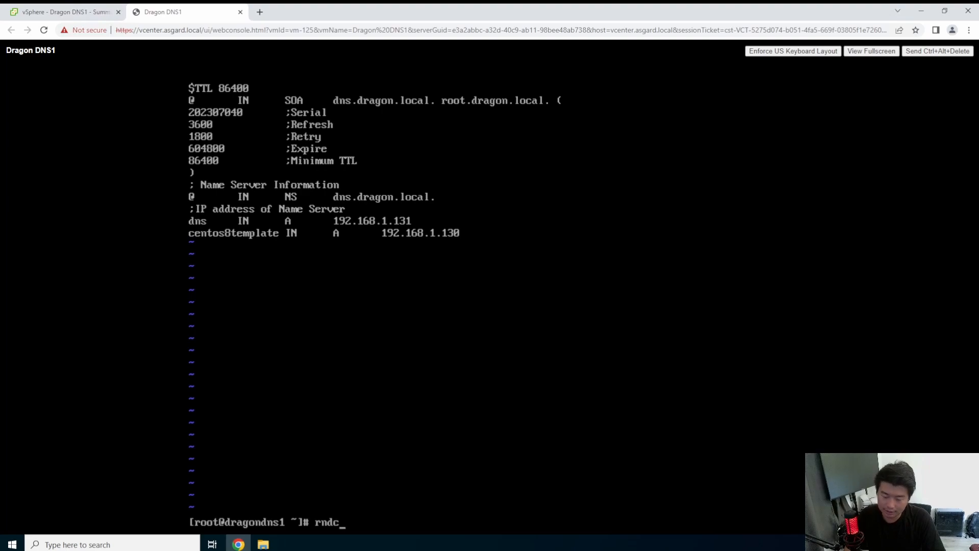
text( re)
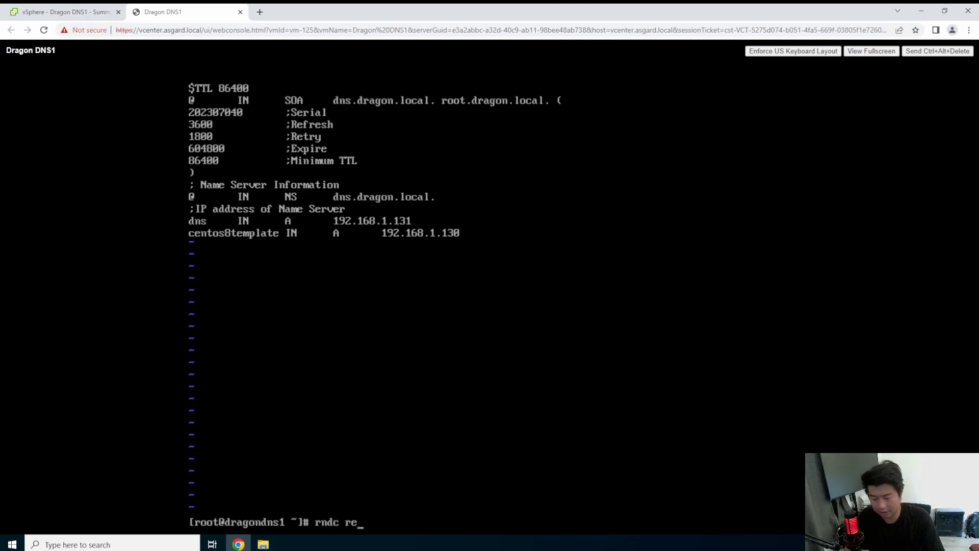
text(load ; tail -f /var)
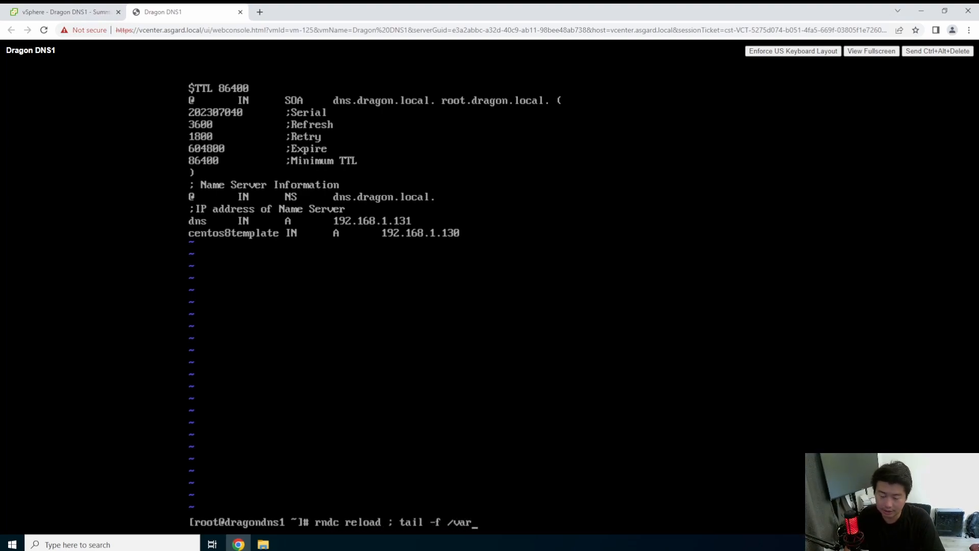
text(/log/messages)
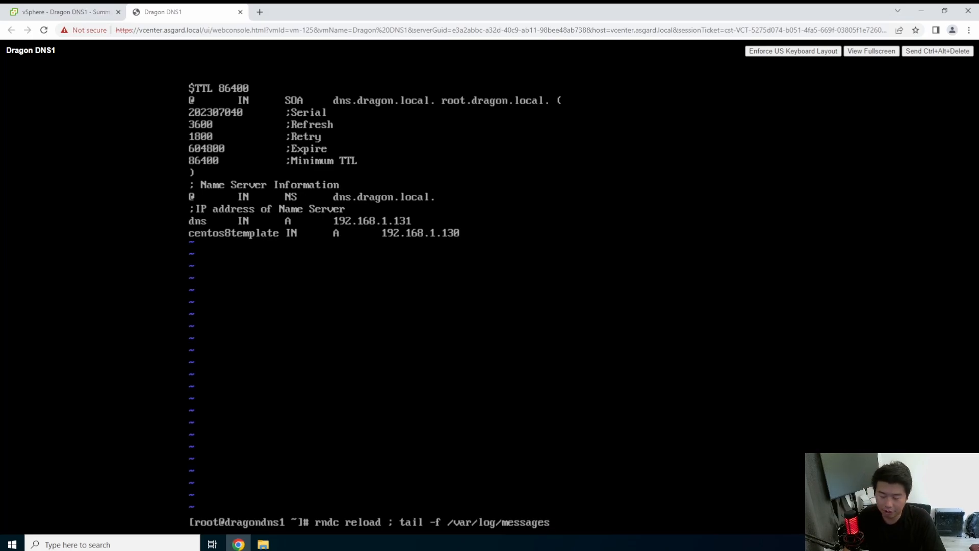
key(Return)
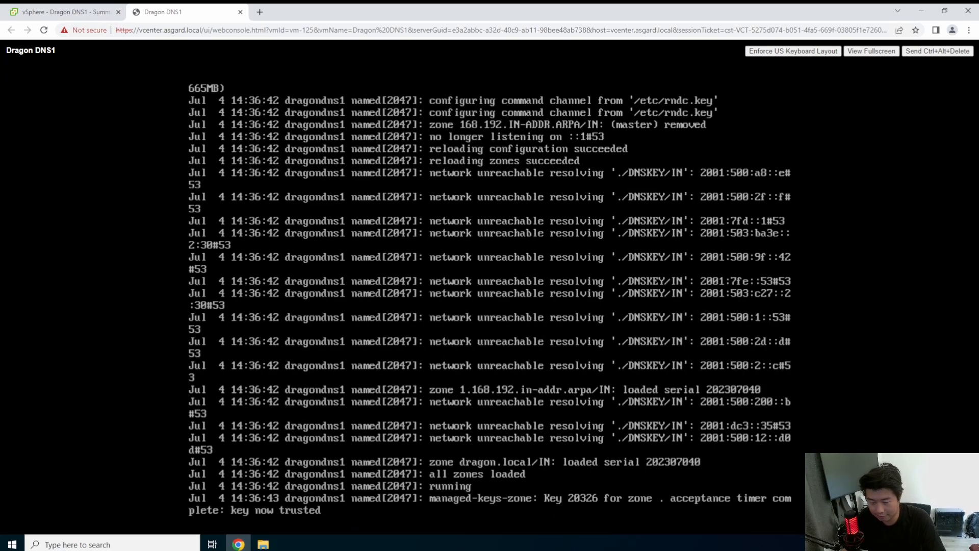
key(ctrl+c)
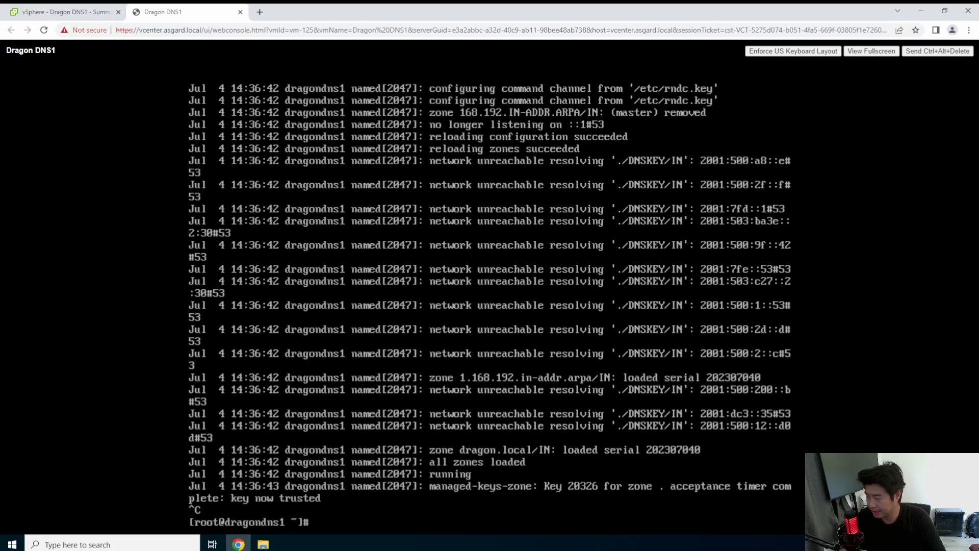
- Clear the terminal and query the local DNS server at 127.0.0.1 for centos8template.dragon.local with dig
key(ctrl+l)
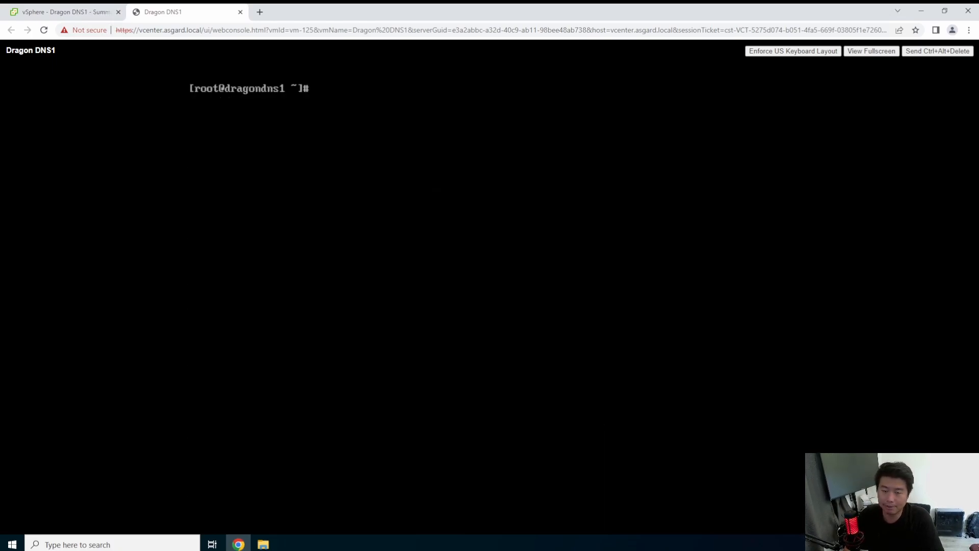
text(dig @)
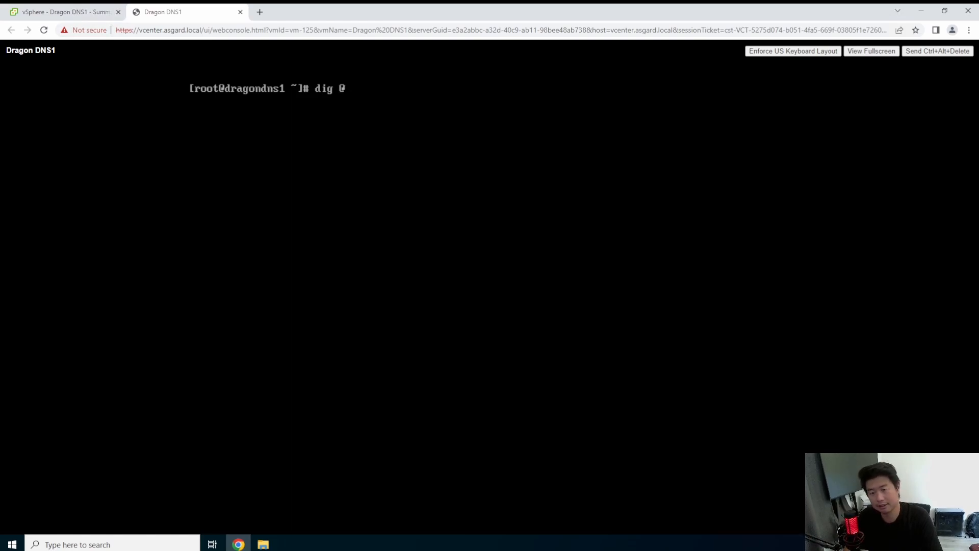
text(127.16)
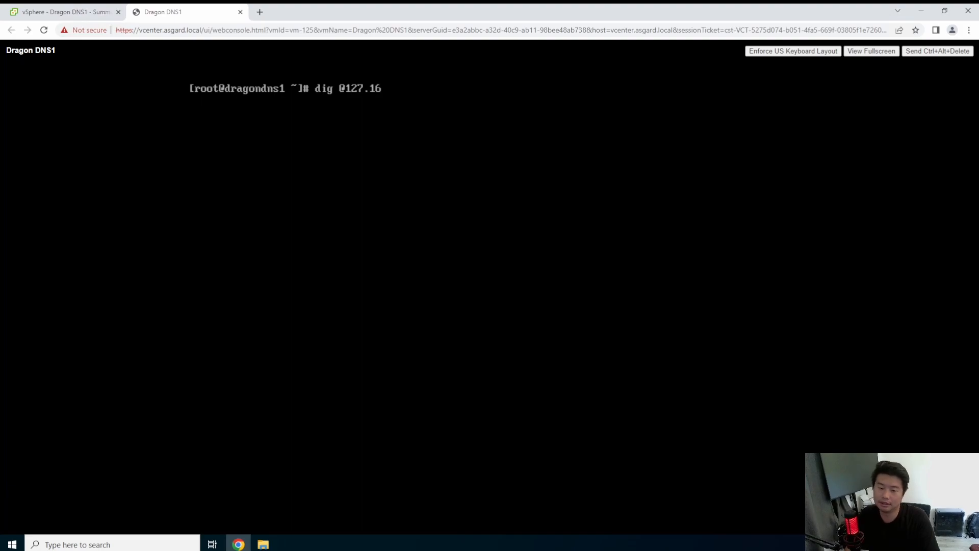
key(BackSpace)
key(BackSpace)
text(0.0.1)
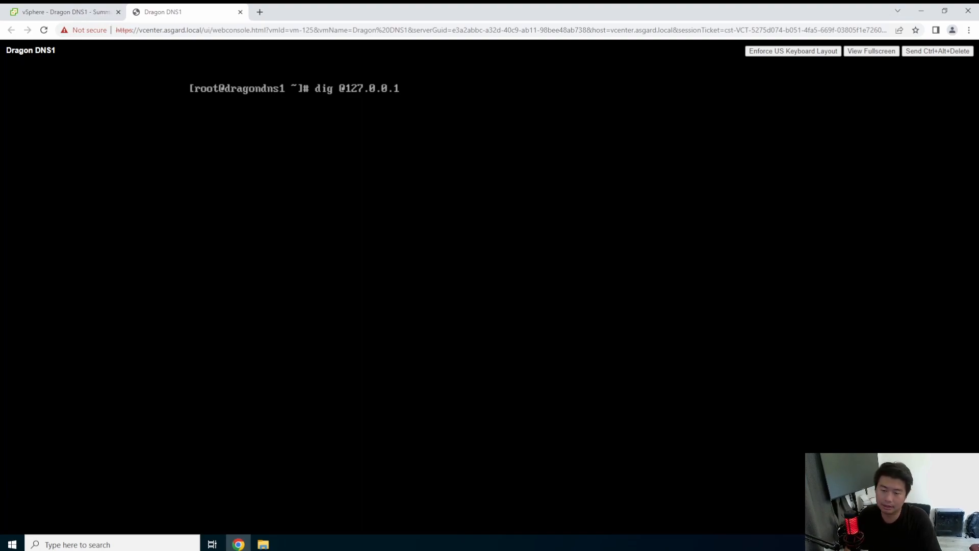
text( centos8)
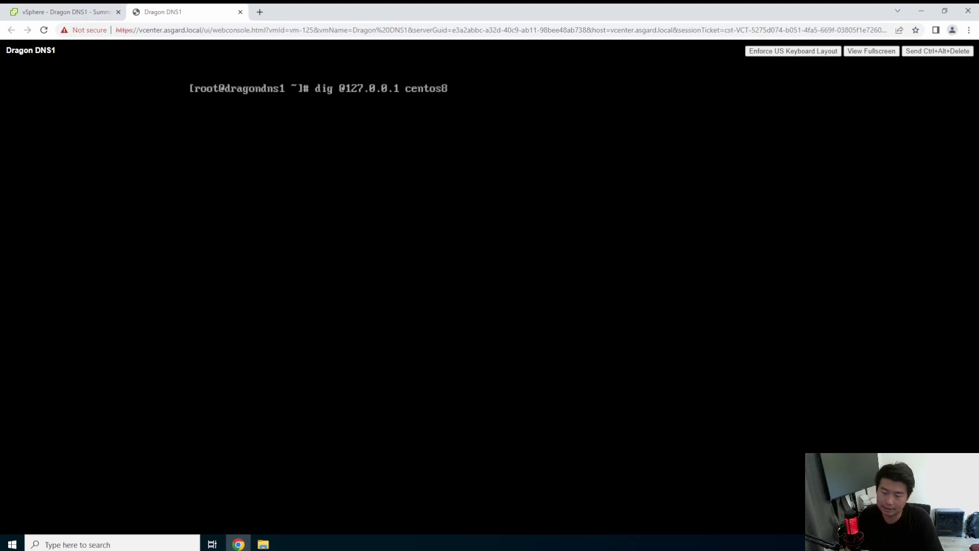
text(template.dragon.local)
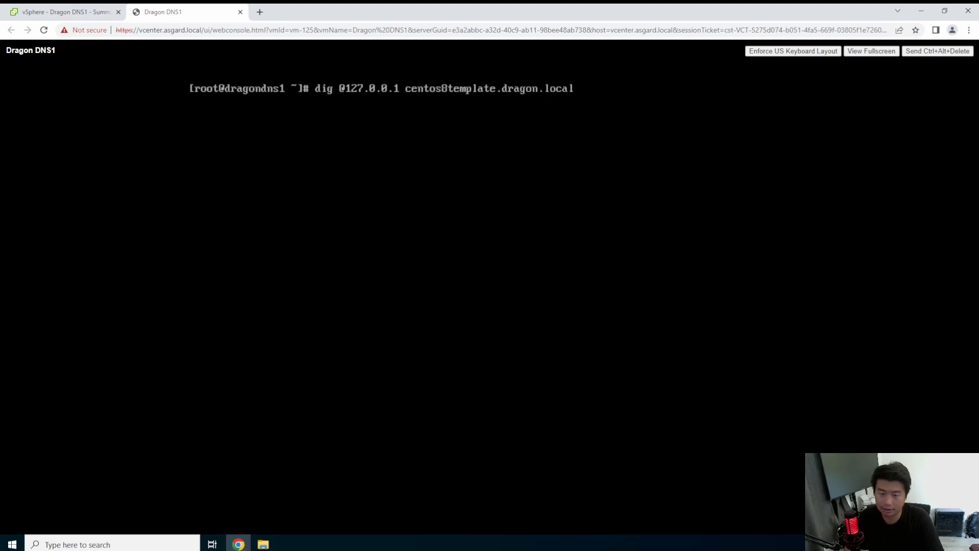
key(Return)
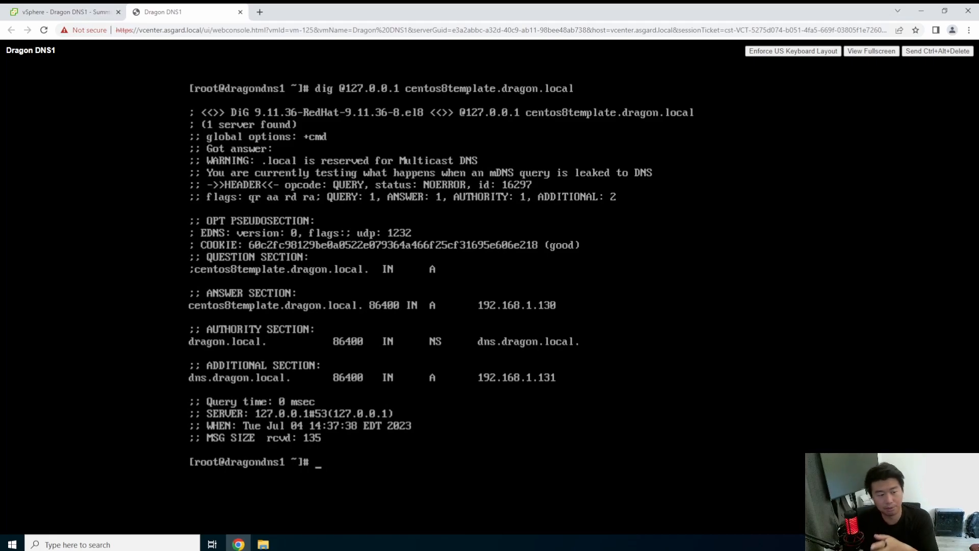
- Run dig against 127.0.0.1 with the address 192.168.1.130 as the query
text(d)
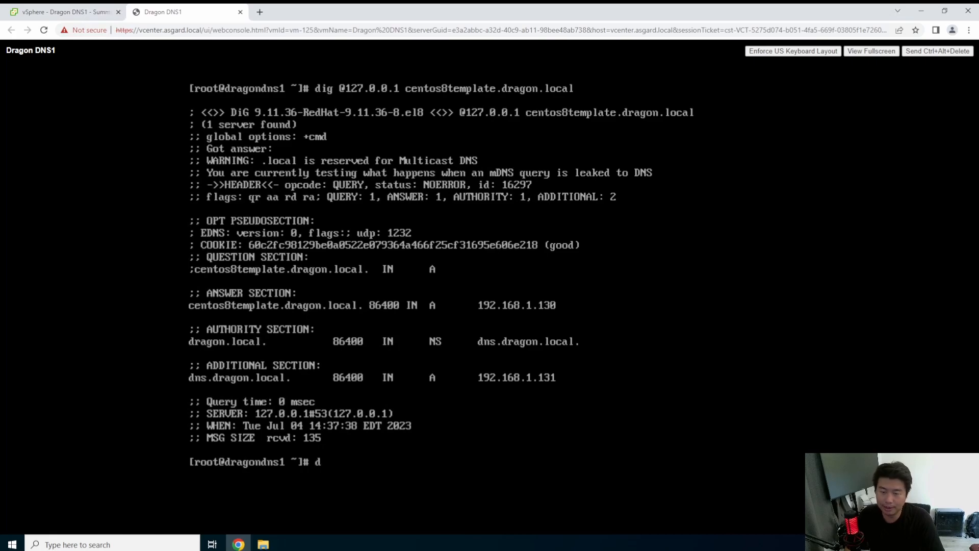
text(ig @127.0.0.1)
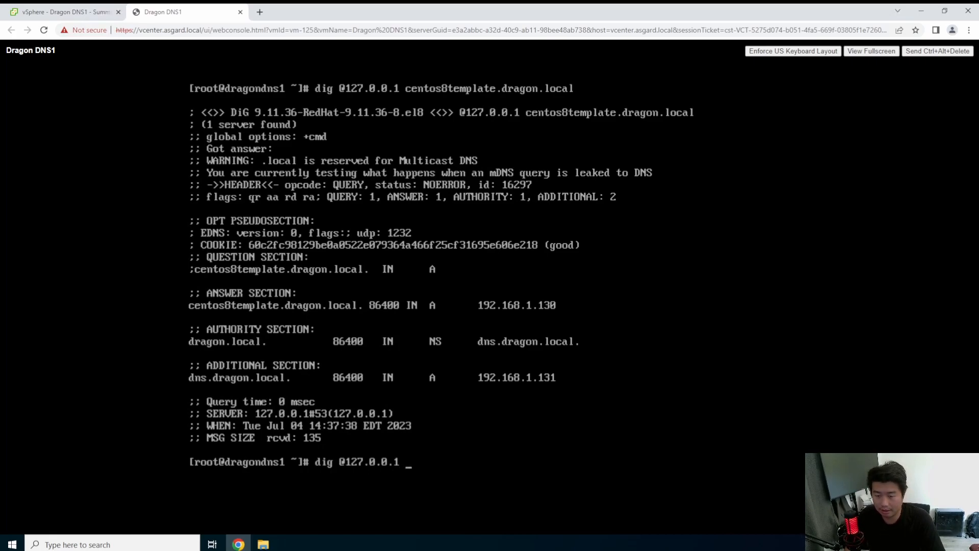
text( 192)
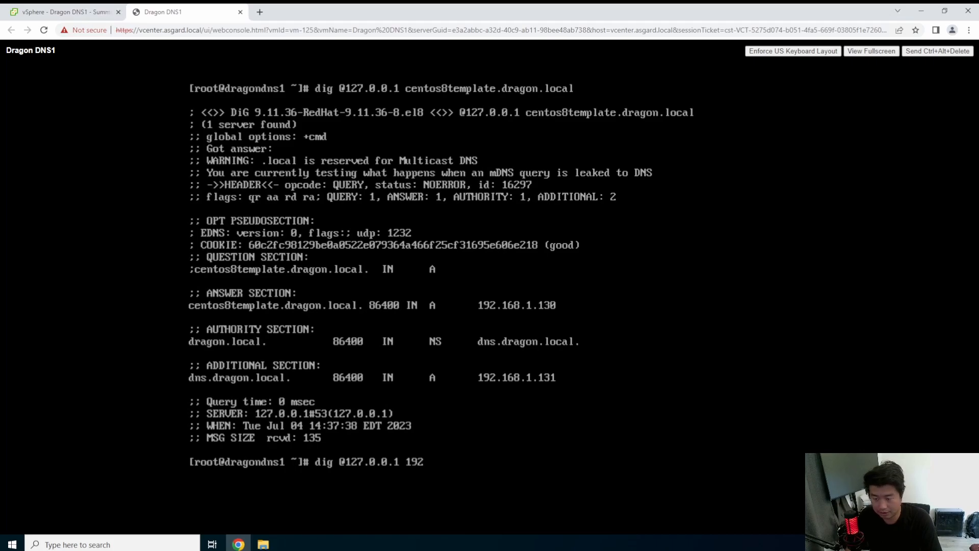
text(.168.1.130)
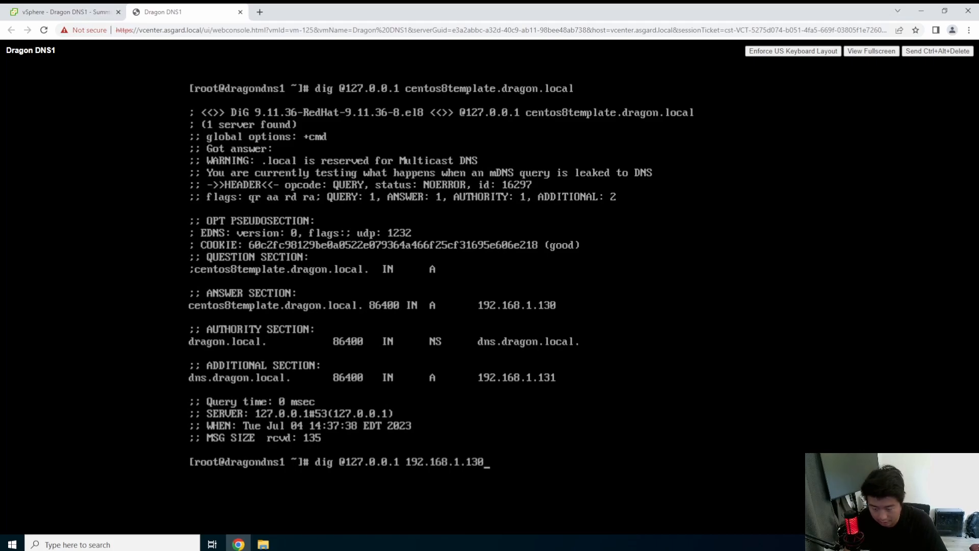
key(Return)
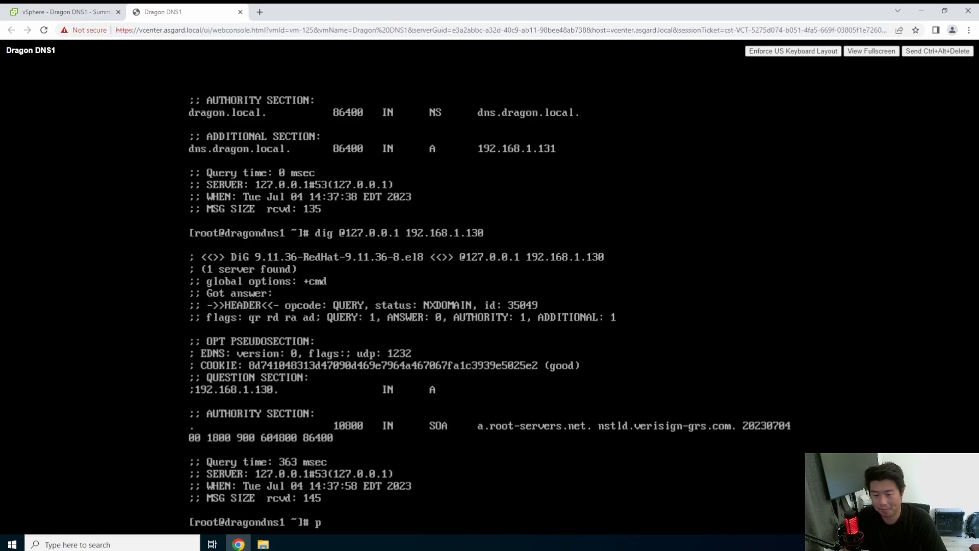
- Check the current directory and its contents, and change to /var/named/data and list the files there
text(wd)
key(Return)
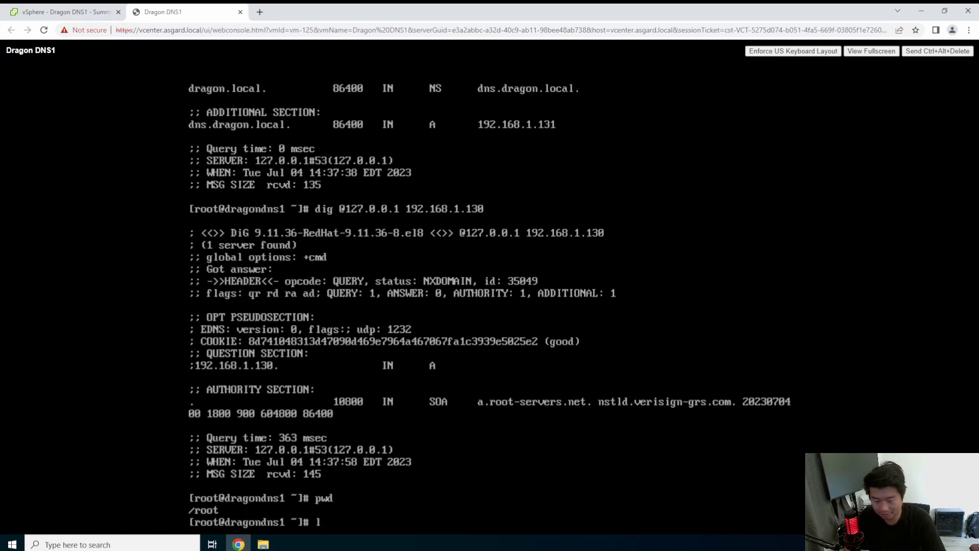
text(s)
key(Return)
text(cd /var/n)
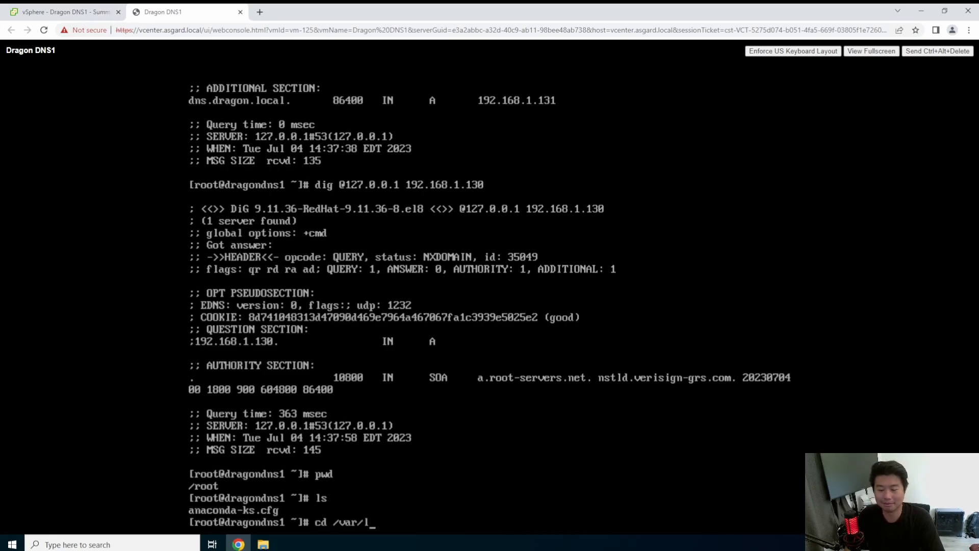
text(amed/da)
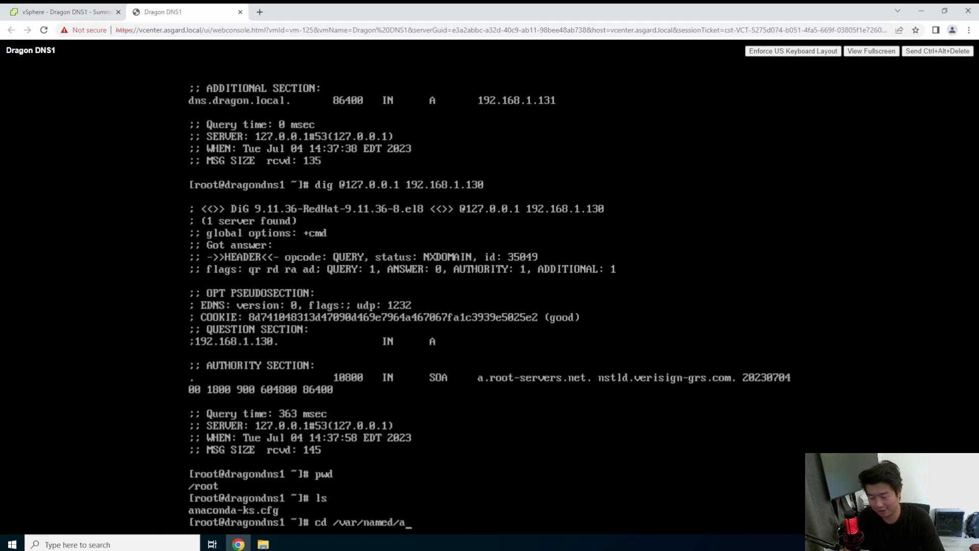
text(ta/)
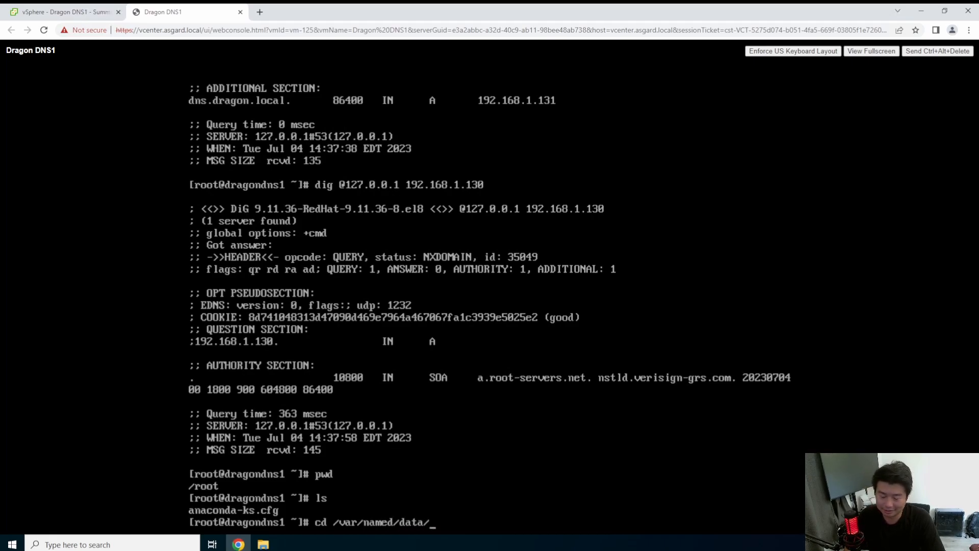
key(Return)
text(ls)
key(Return)
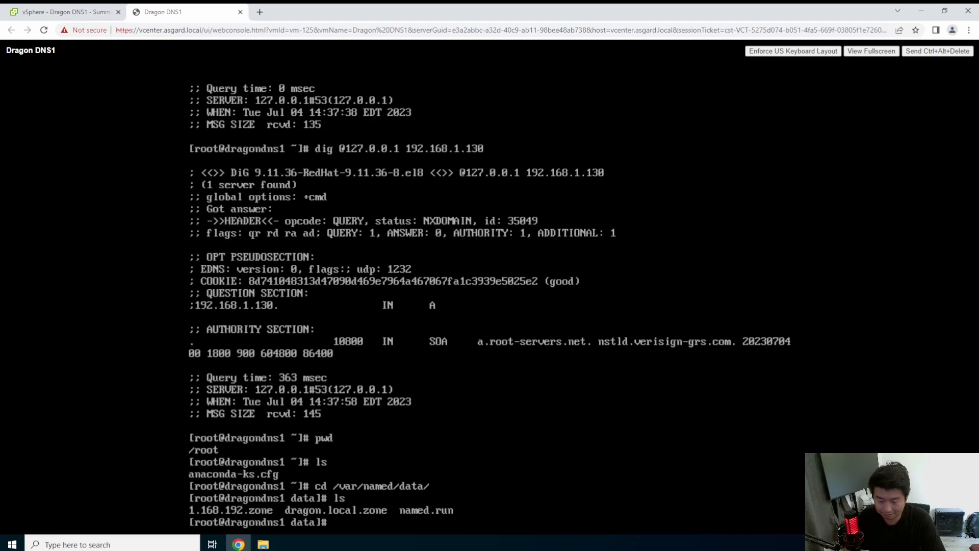
- Print the reverse zone file 1.168.192.zone with cat to review its records, and clear the terminal
text(cat 1.168.192.zone)
key(Return)
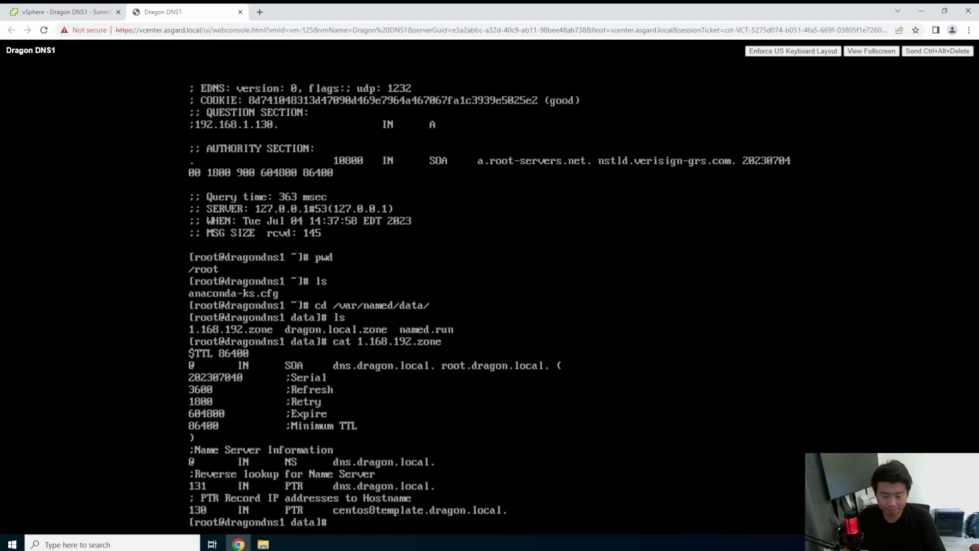
key(ctrl+l)
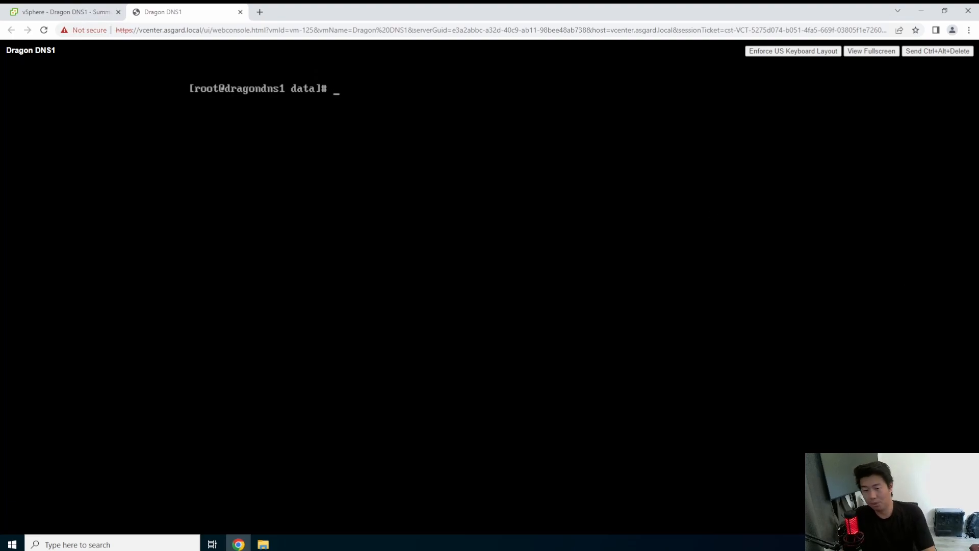
click(61, 14)
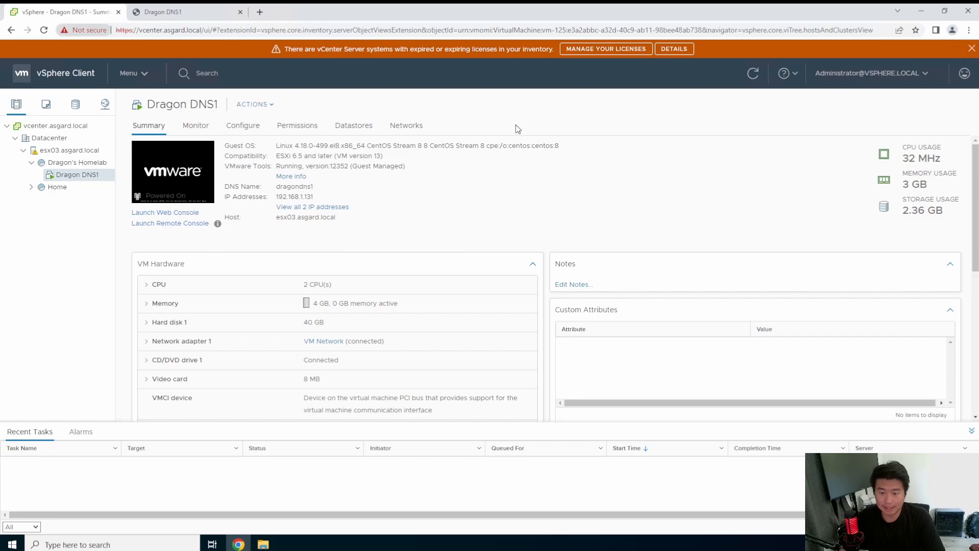
click(67, 164)
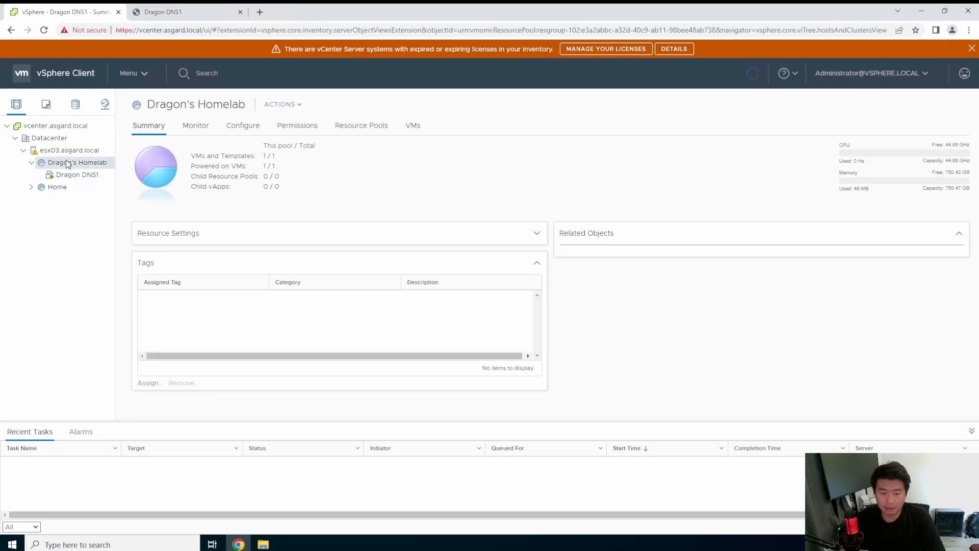
right_click(68, 164)
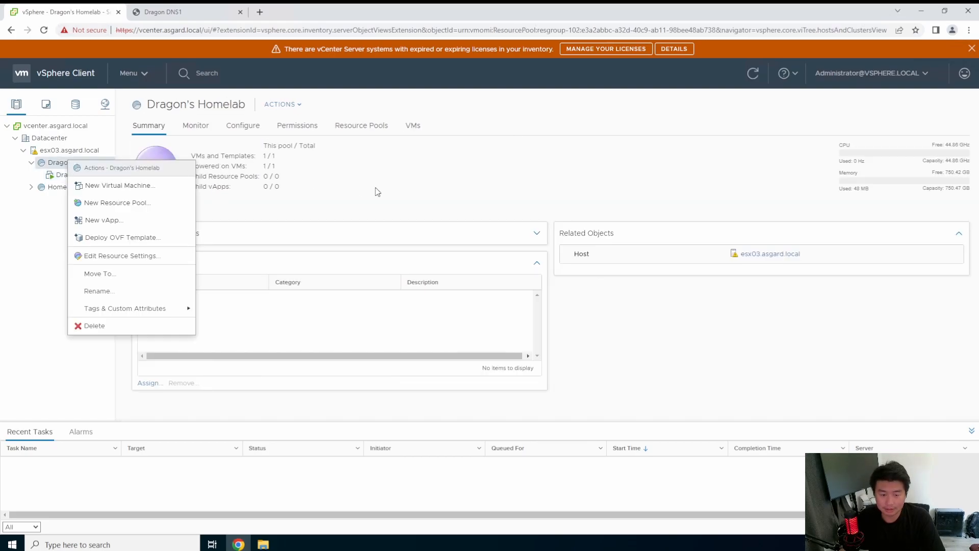
click(399, 194)
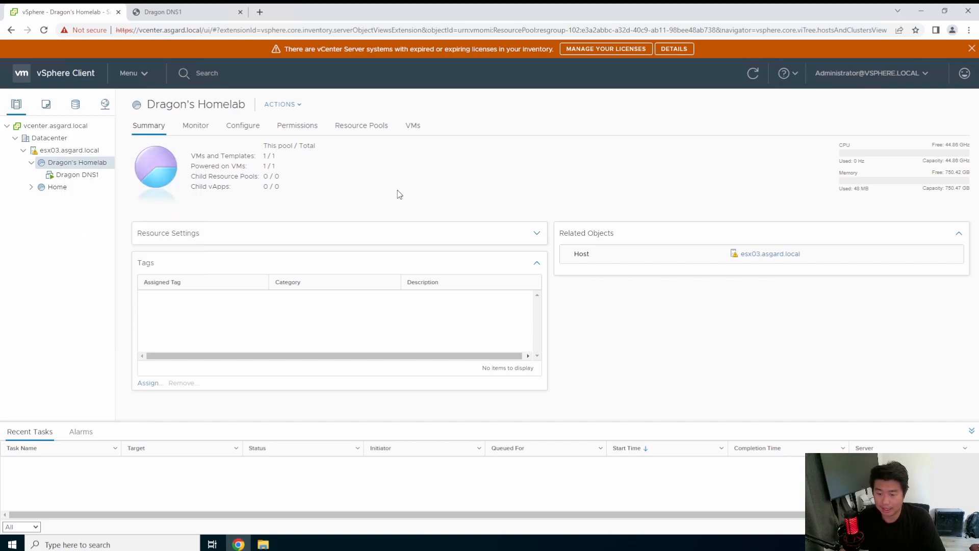
click(175, 18)
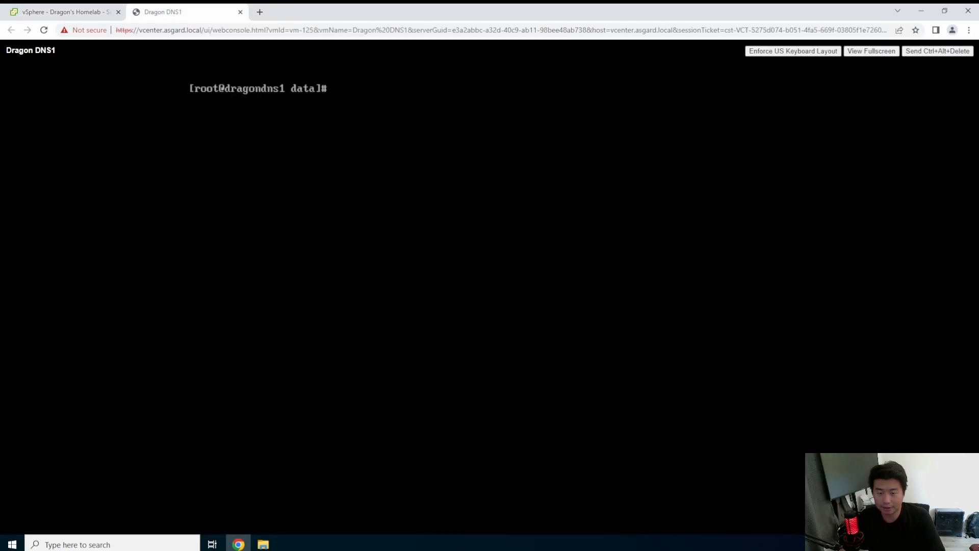
- Open the network configuration file /etc/sysconfig/network-scripts/ifcfg-ens192 in vi
text(vi /etc/sys)
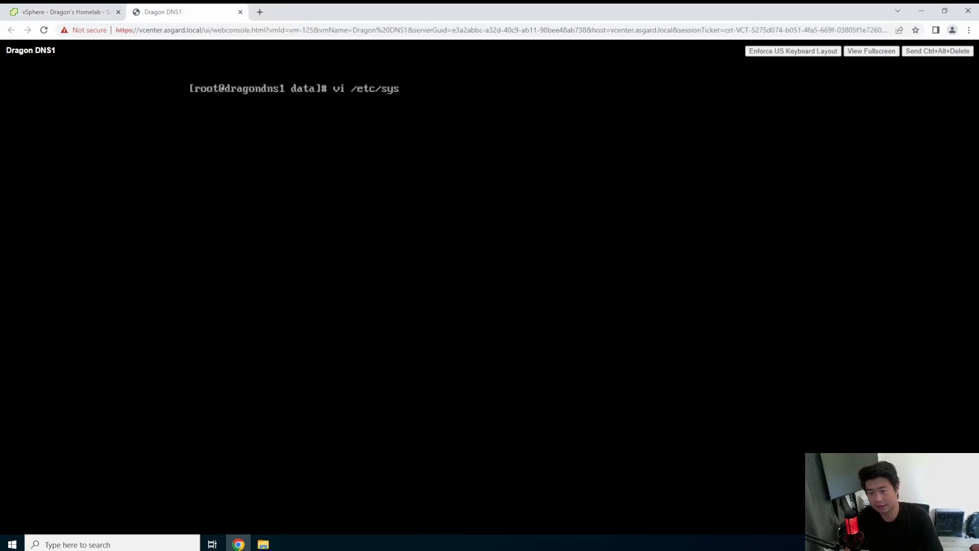
text(config/network-s)
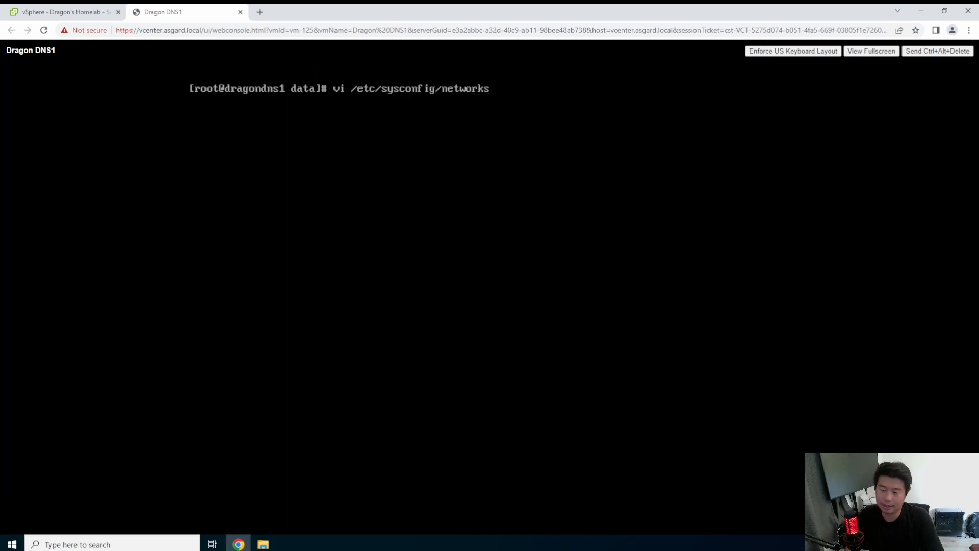
key(BackSpace)
text(-scr)
key(Tab)
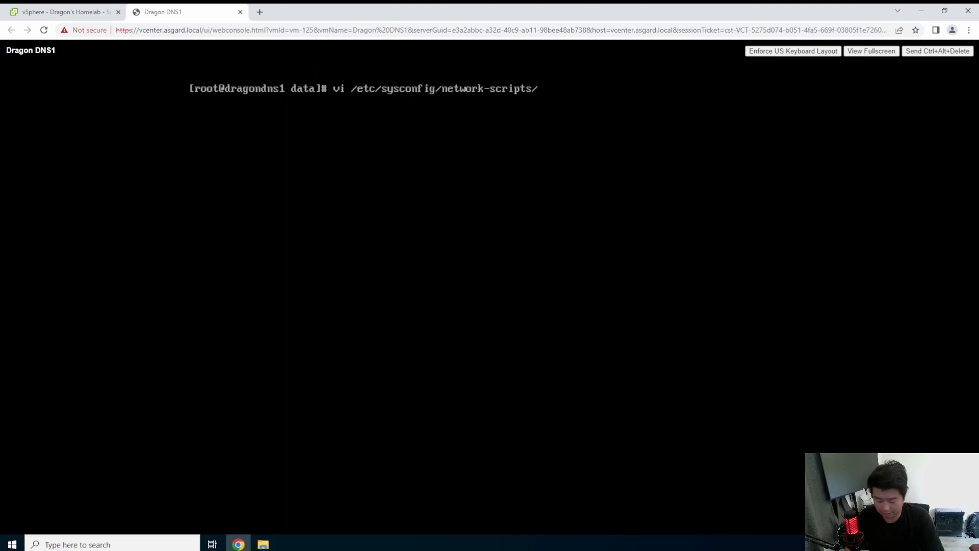
text(if)
key(Tab)
text(e)
key(Tab)
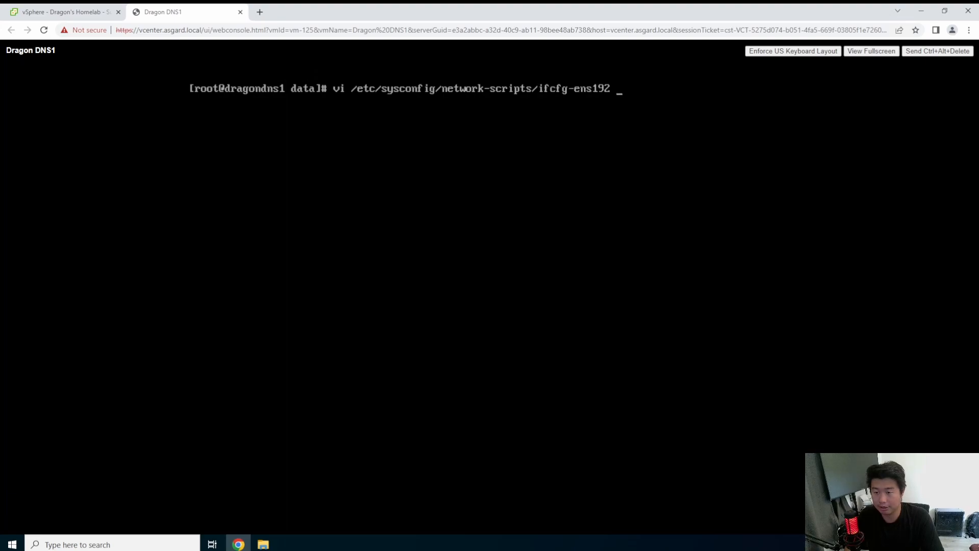
key(Return)
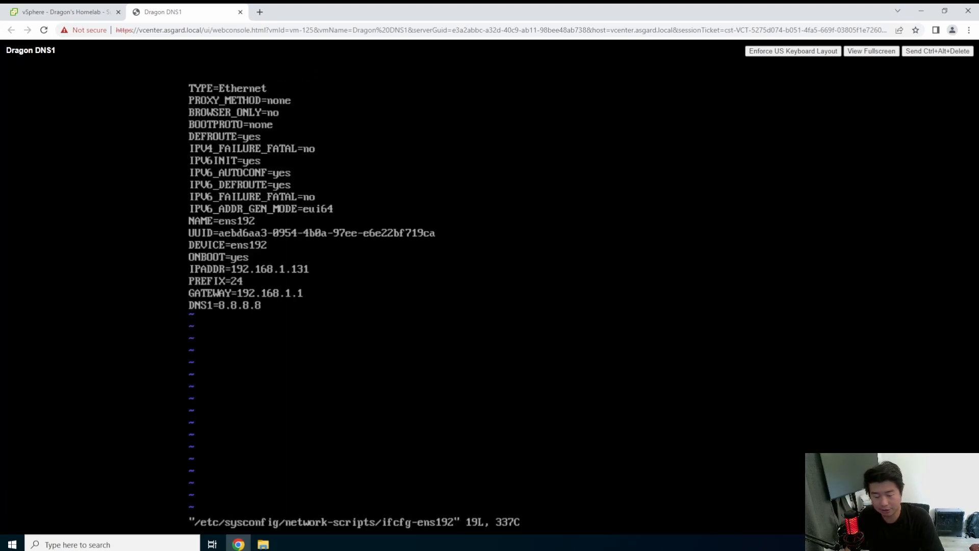
- Set DNS1 to 192.168.1.131 in ifcfg-ens192, then save the file and exit vi
key(i)
key(BackSpace)
key(BackSpace)
key(BackSpace)
key(BackSpace)
key(BackSpace)
key(BackSpace)
key(BackSpace)
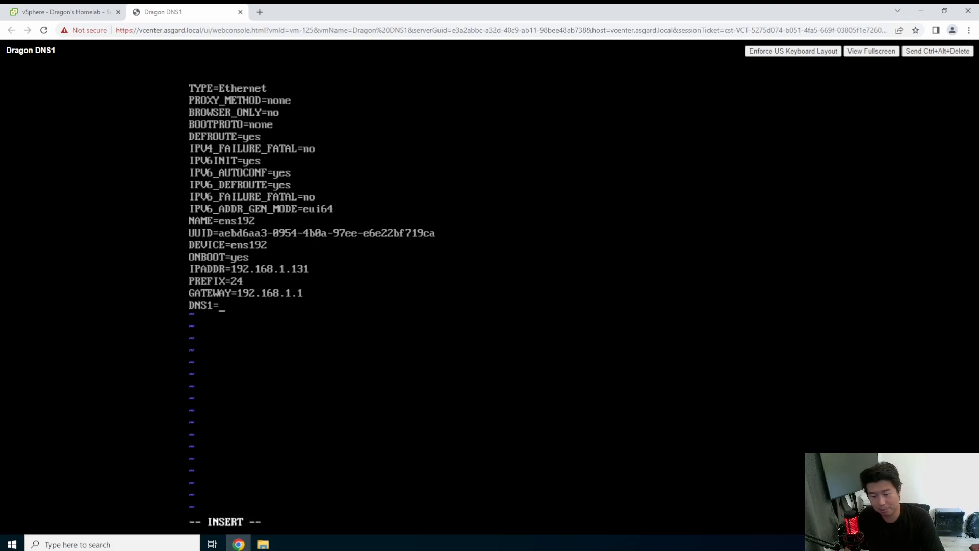
text(192.168.1.)
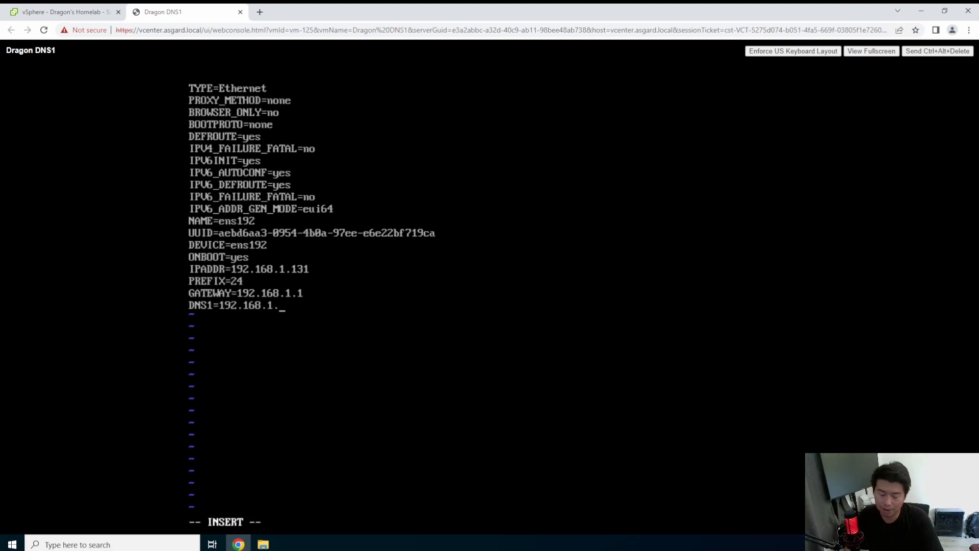
text(131)
key(Escape)
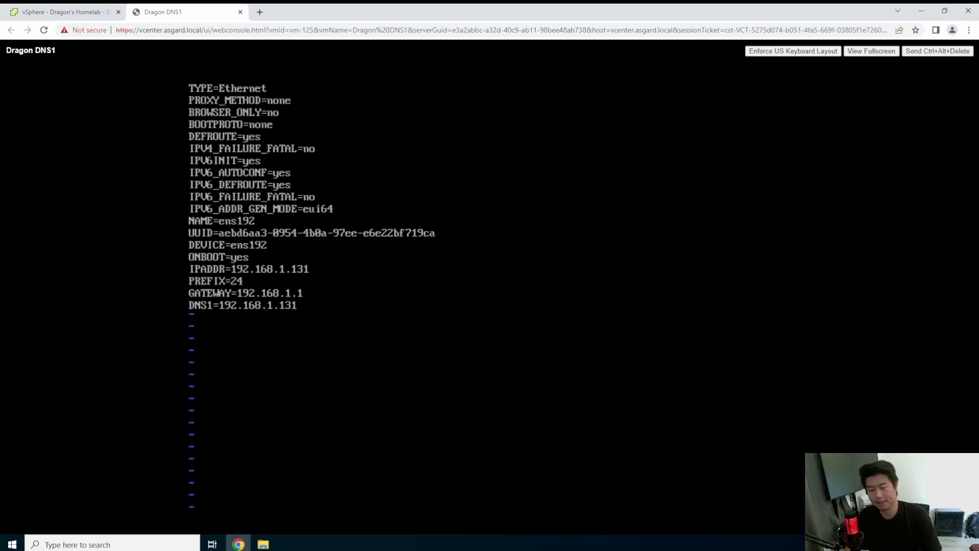
text(:x)
key(Return)
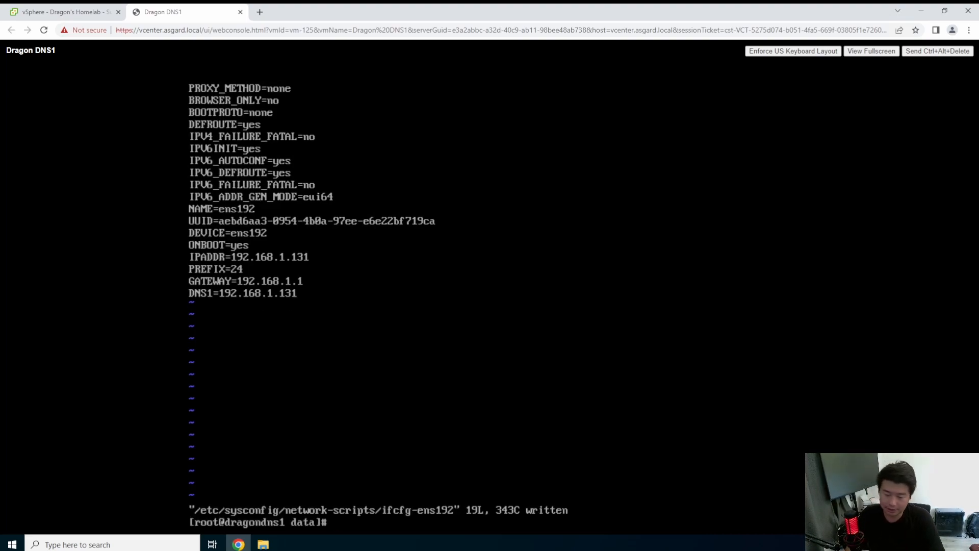
- Clear the terminal, view /etc/resolv.conf in vi, and quit without saving
key(ctrl+l)
text(vi)
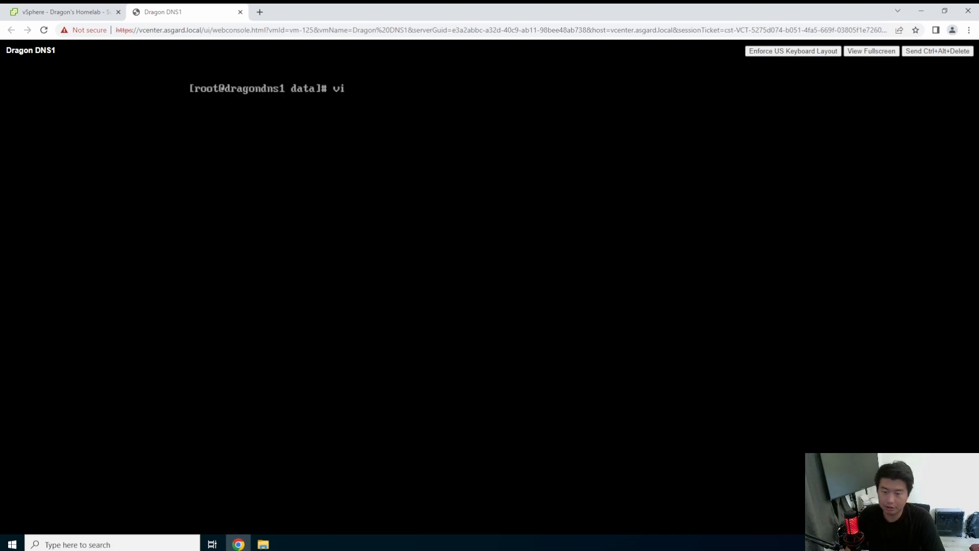
text( /etc/resol)
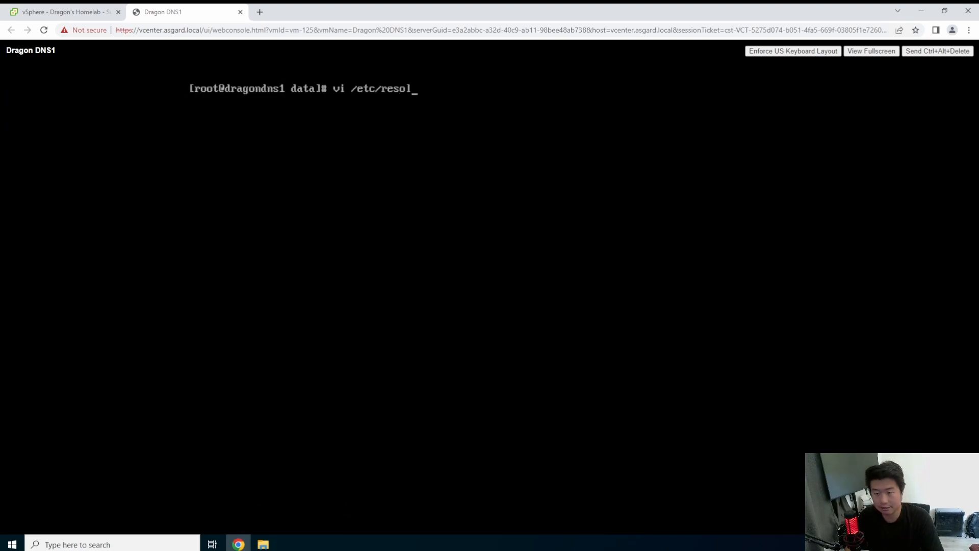
key(Tab)
key(Return)
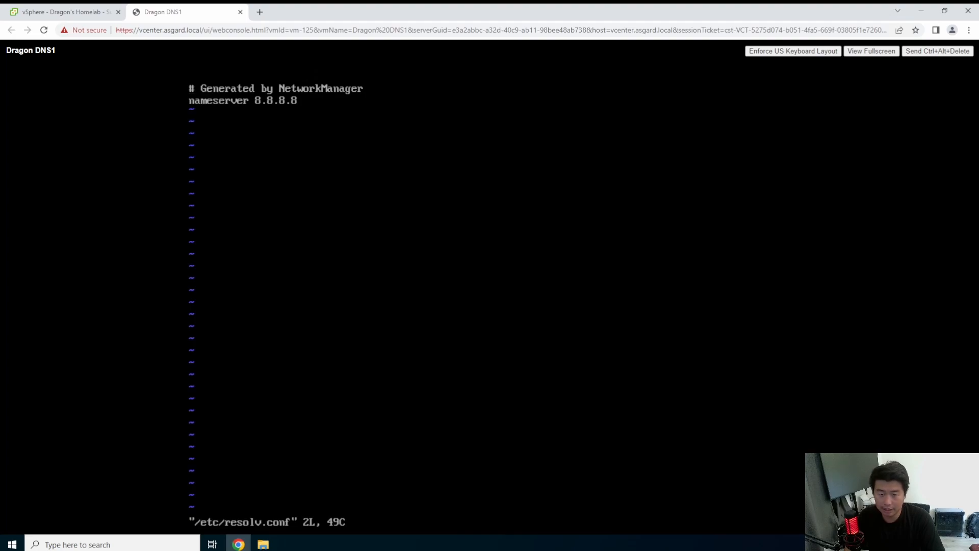
key(i)
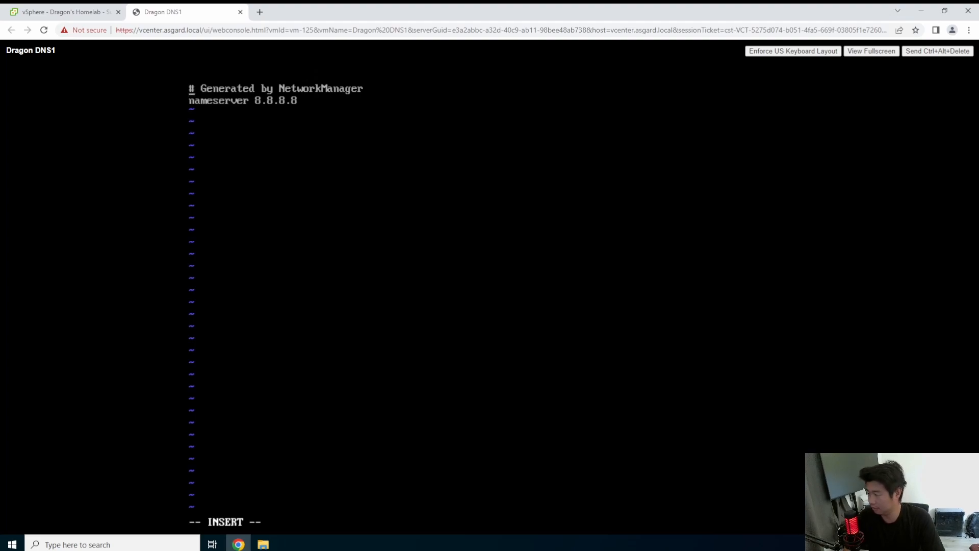
key(Escape)
text(:q)
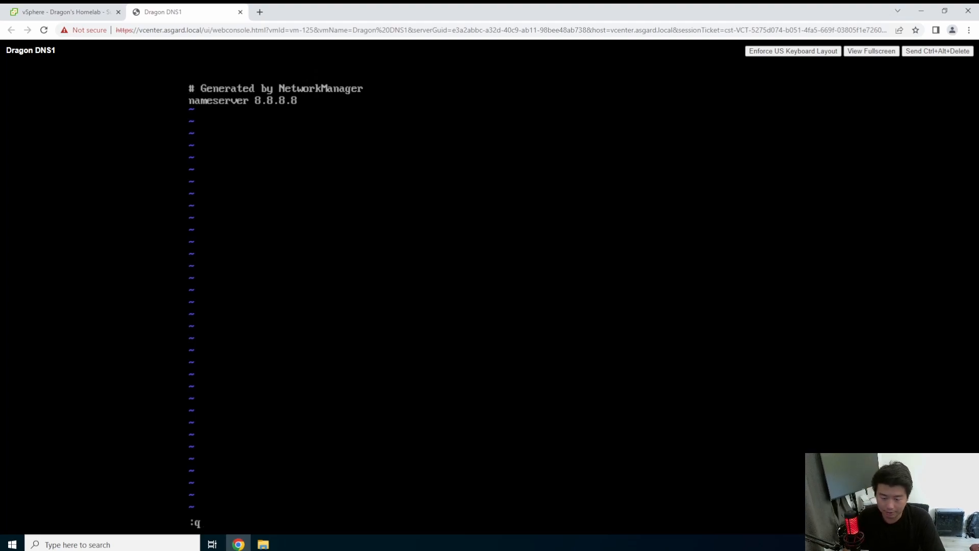
text(!)
key(Return)
- Reopen /etc/sysconfig/network-scripts/ifcfg-ens192 in vi
text(vi /etc/res)
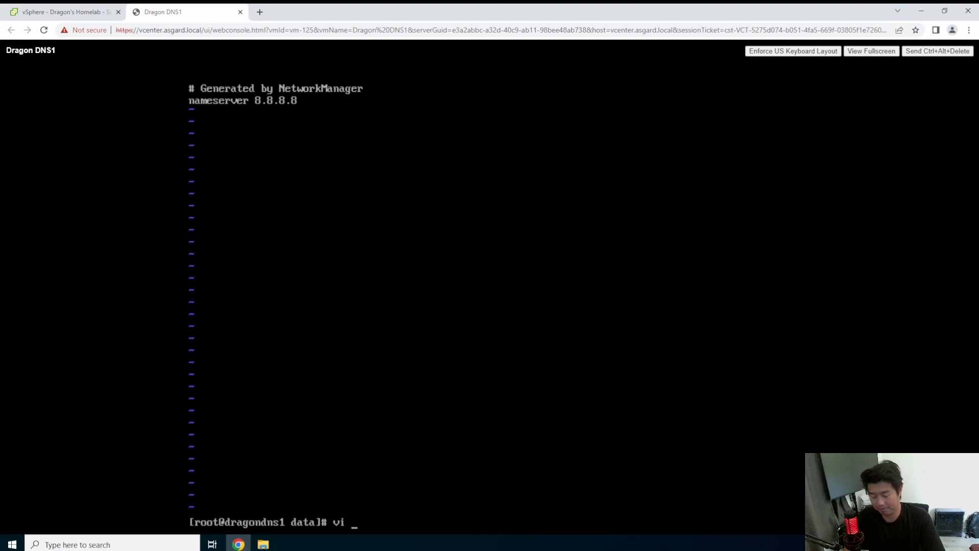
key(BackSpace)
key(BackSpace)
key(BackSpace)
text(syscon)
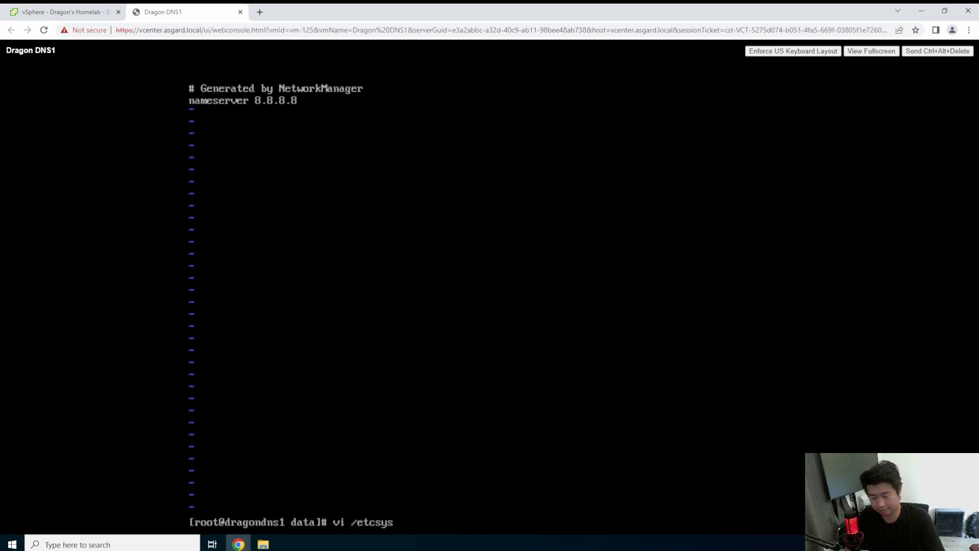
key(BackSpace)
key(BackSpace)
key(BackSpace)
key(BackSpace)
key(BackSpace)
key(BackSpace)
key(BackSpace)
text(/)
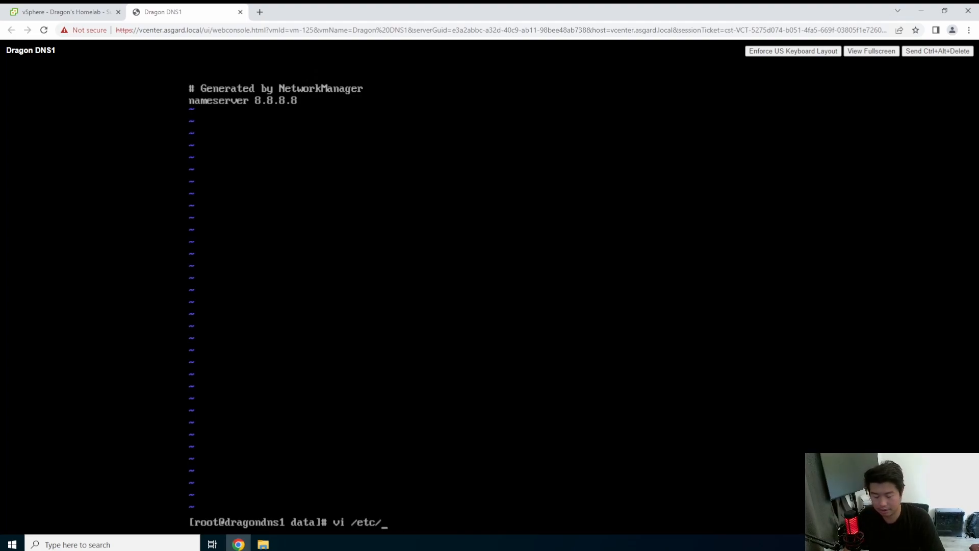
text(sysconfig/network-scripts/ifcfg-ens192)
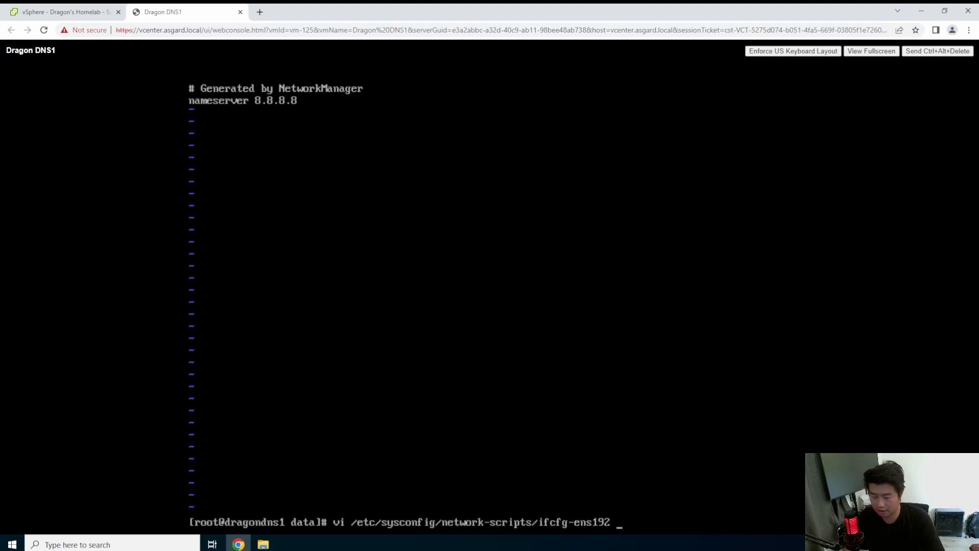
key(Return)
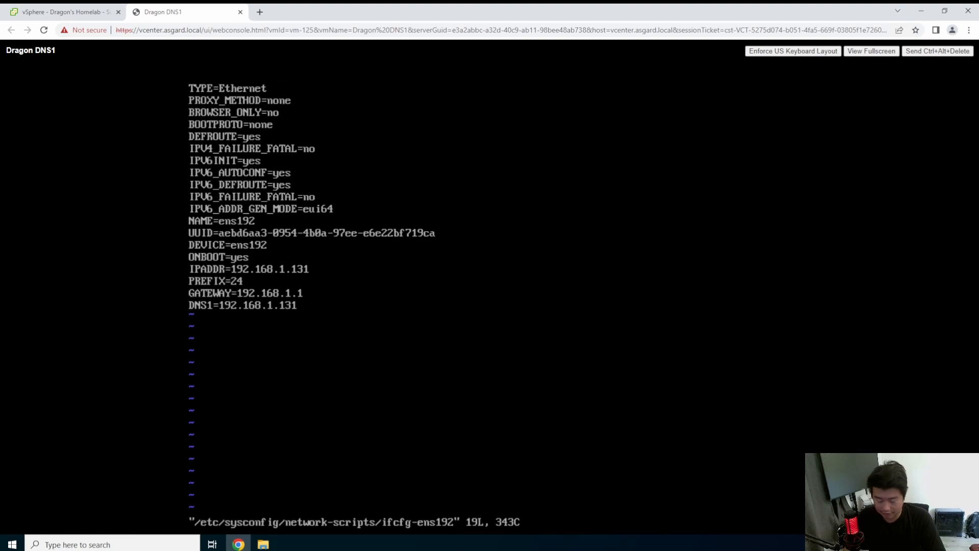
- Add the line DOMAIN=dragon.local below the DNS1 entry, then save the file and exit vi
text(o)
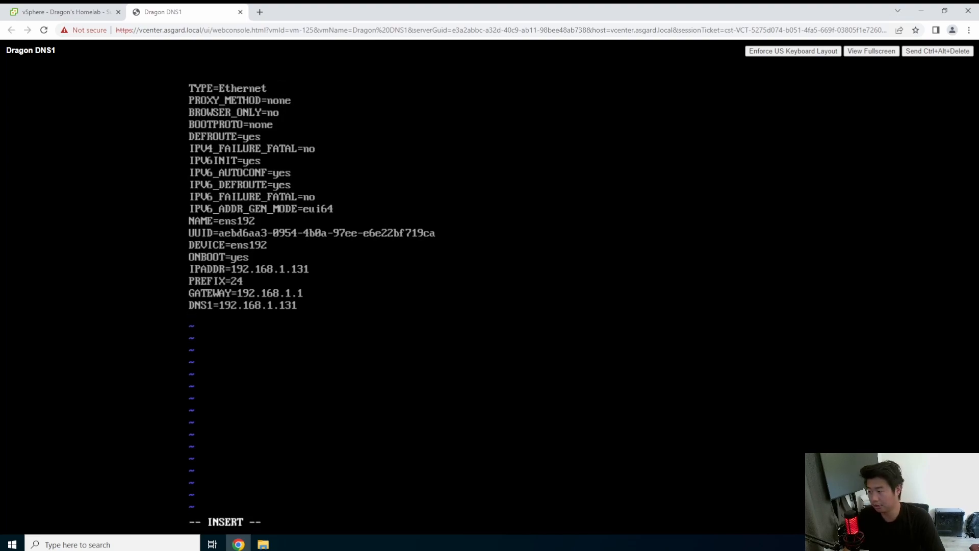
text(DOMAIN)
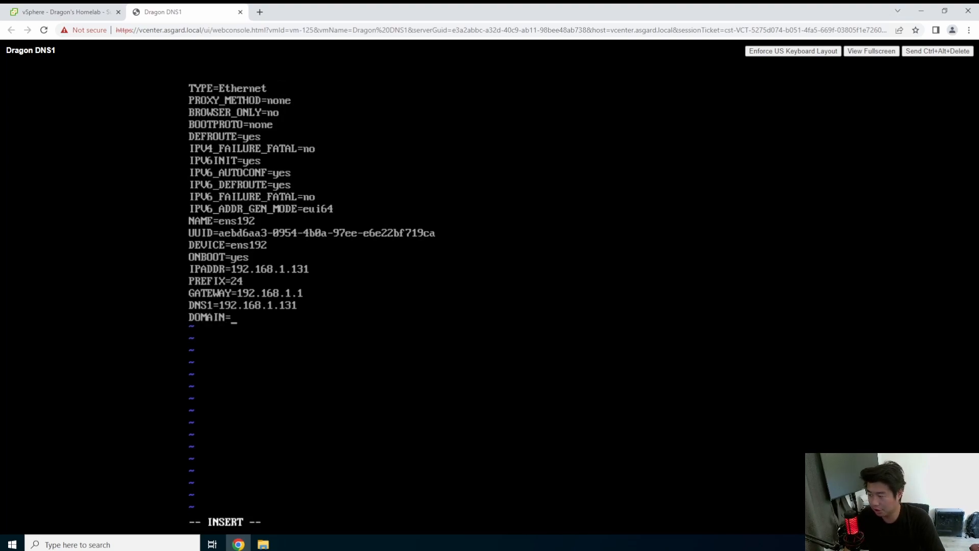
text(=dragon.local)
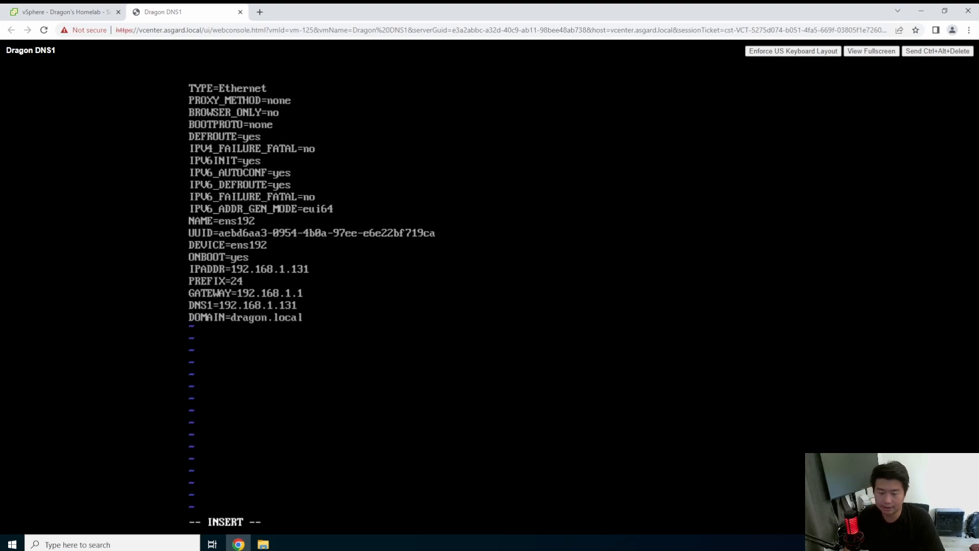
key(Escape)
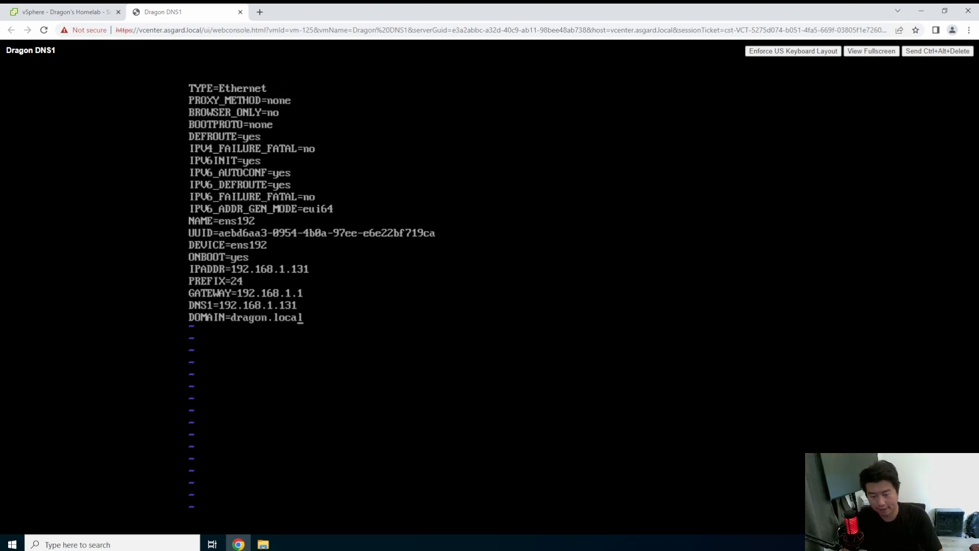
text(:wq)
key(Return)
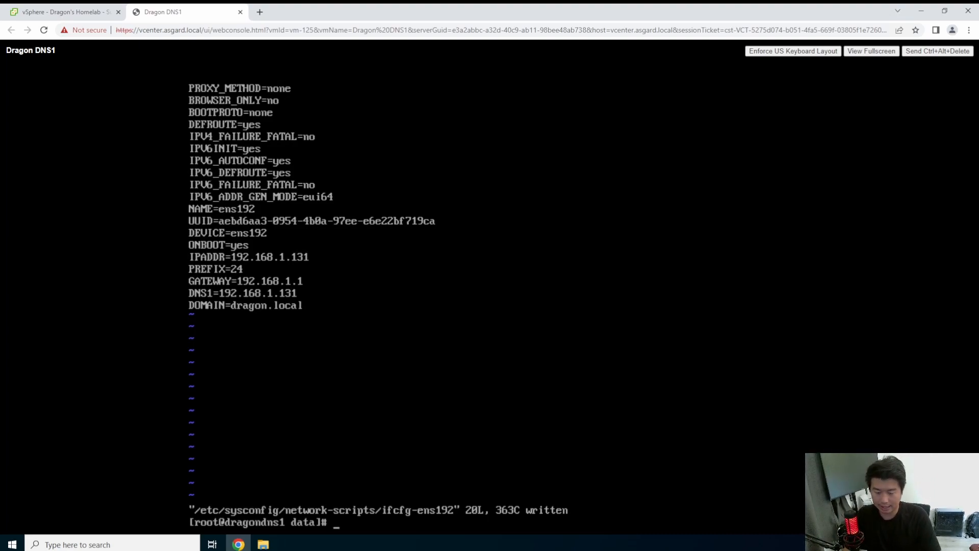
text(ssh)
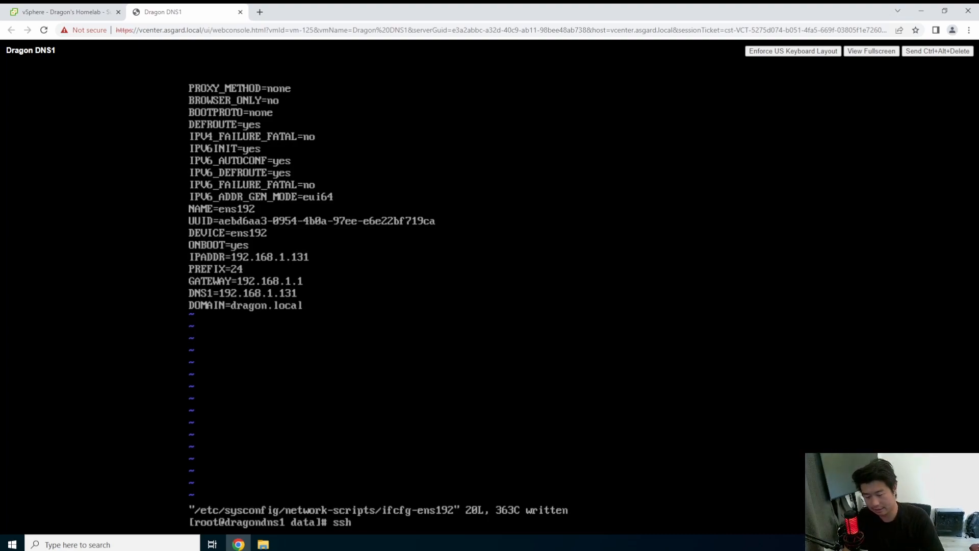
text( dns)
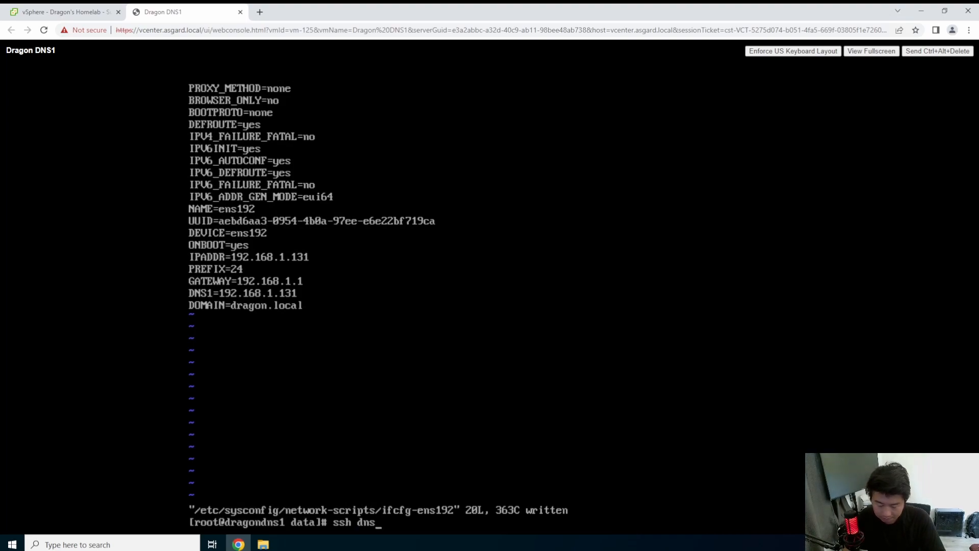
text(.asgar)
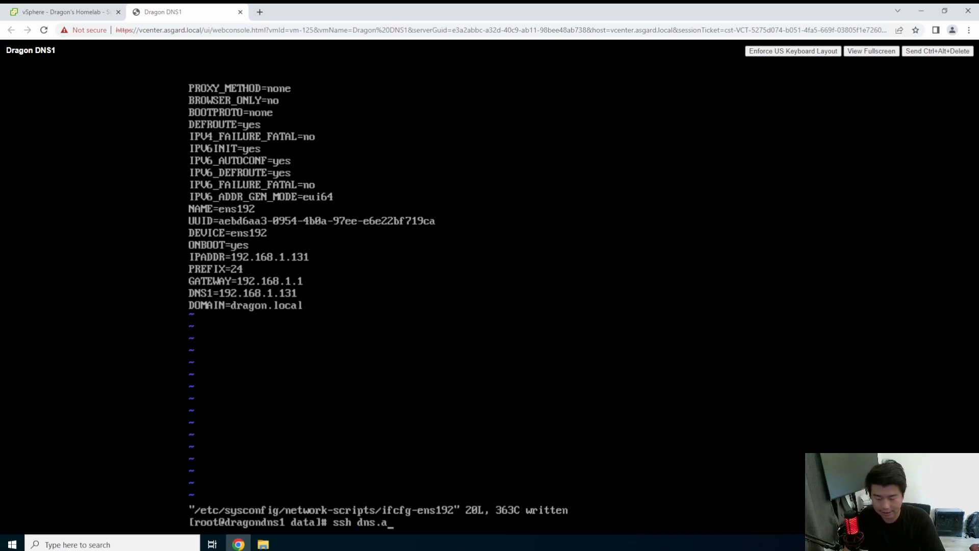
key(BackSpace)
key(BackSpace)
key(BackSpace)
key(BackSpace)
key(BackSpace)
key(BackSpace)
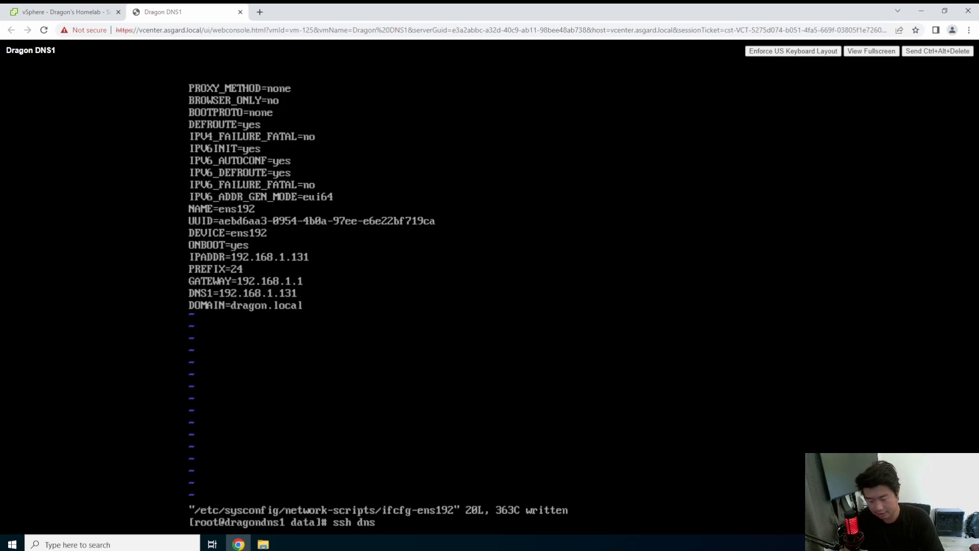
text(dra)
key(BackSpace)
key(BackSpace)
key(BackSpace)
key(BackSpace)
text(s.dragon.local)
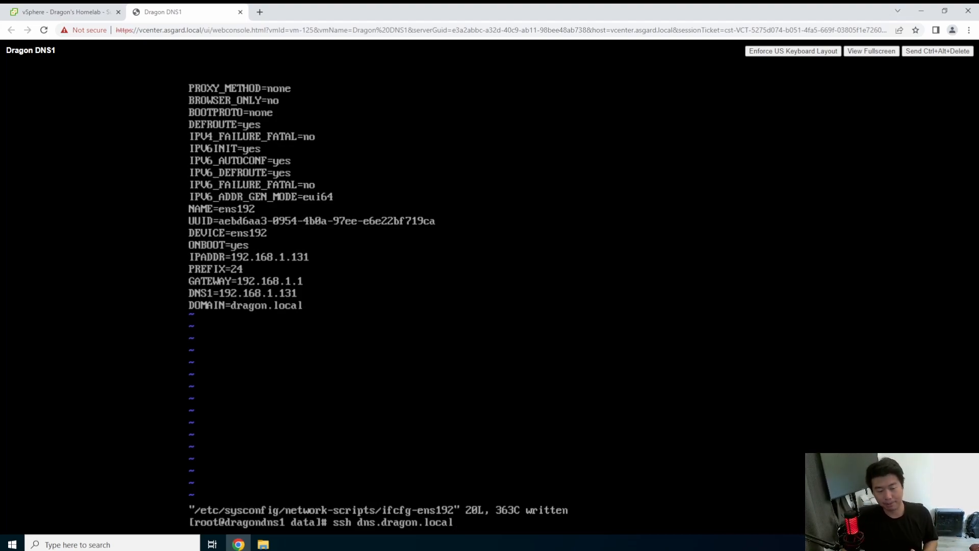
key(BackSpace)
key(BackSpace)
key(BackSpace)
key(BackSpace)
key(BackSpace)
key(BackSpace)
key(BackSpace)
key(BackSpace)
key(BackSpace)
key(BackSpace)
key(BackSpace)
key(BackSpace)
key(BackSpace)
key(BackSpace)
key(BackSpace)
key(BackSpace)
key(BackSpace)
key(BackSpace)
key(BackSpace)
key(BackSpace)
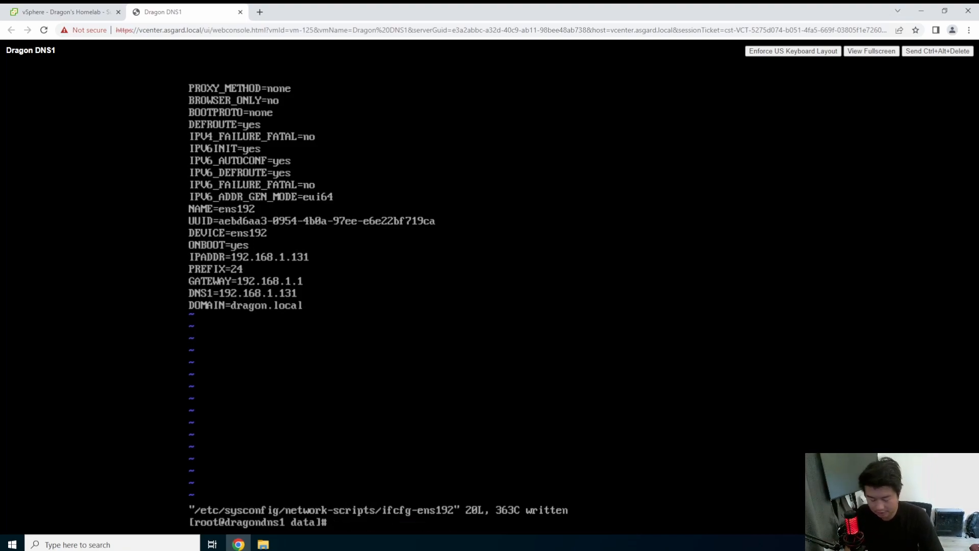
- Restart NetworkManager.service with systemctl and print /etc/resolv.conf with cat to check the resolver settings
key(ctrl+r)
text(Network)
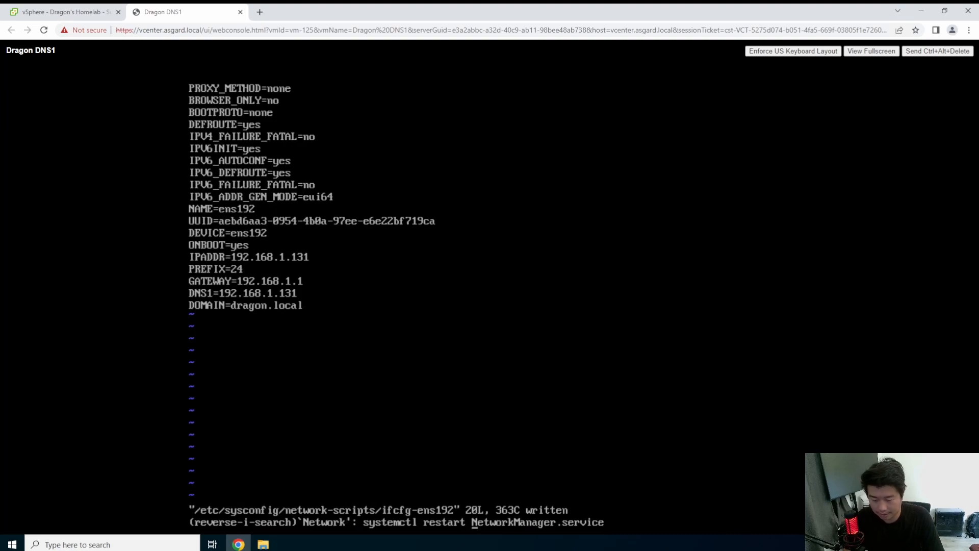
key(Return)
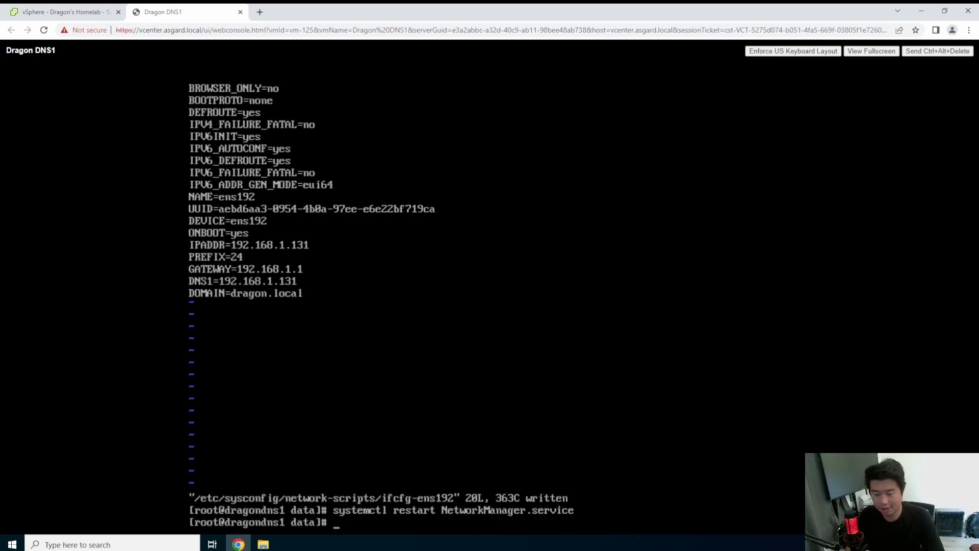
text(cat /etc/reso)
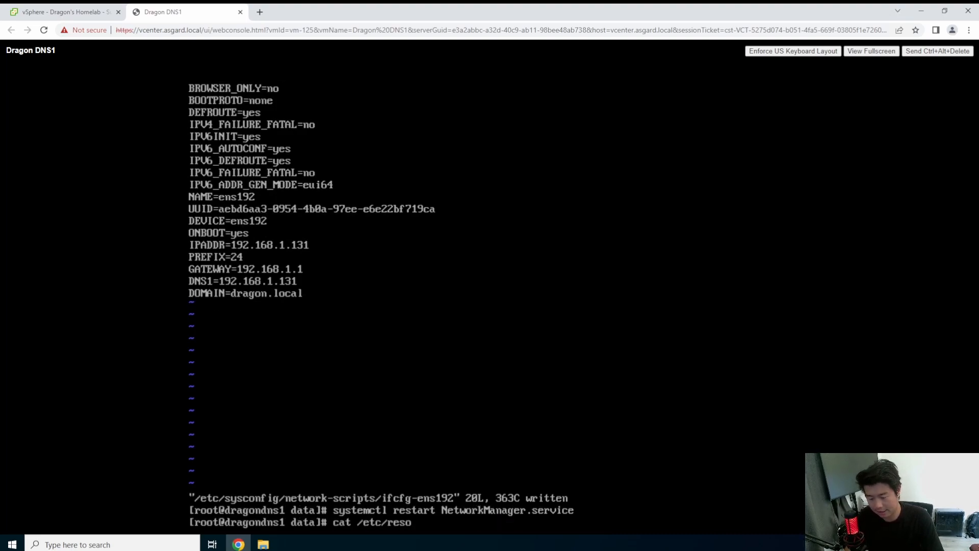
text(lv.conf)
key(Return)
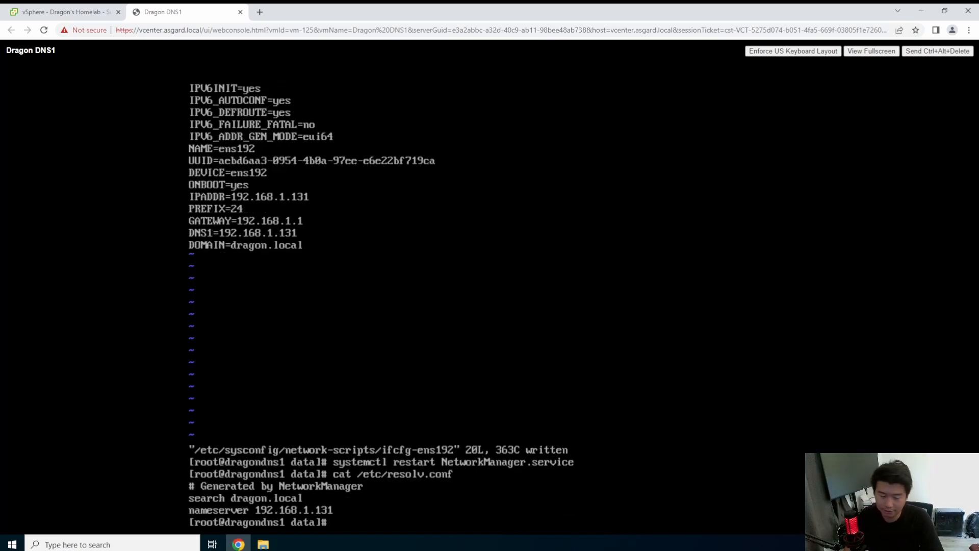
- Connect over SSH to the short host name dns, accept the host key with yes, and enter the root password
text(ssh dns)
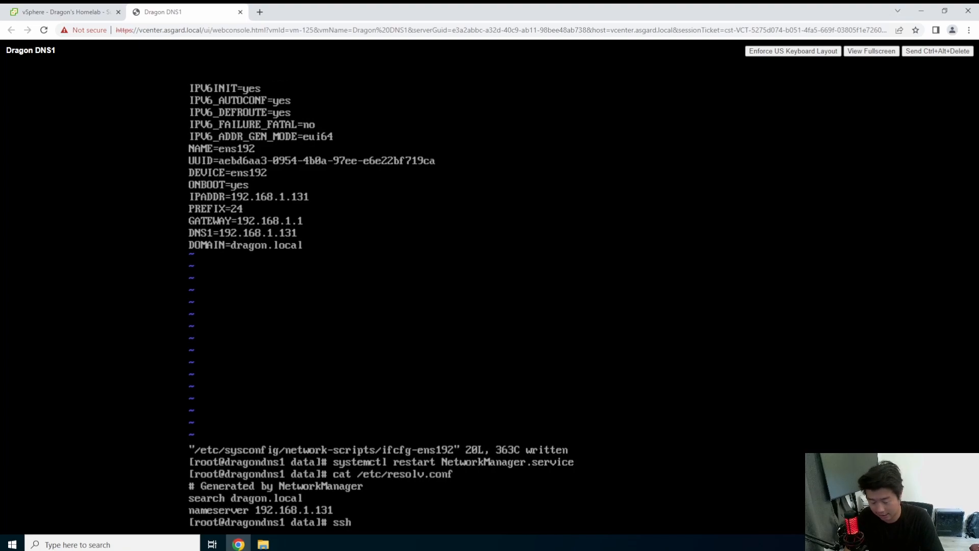
key(Return)
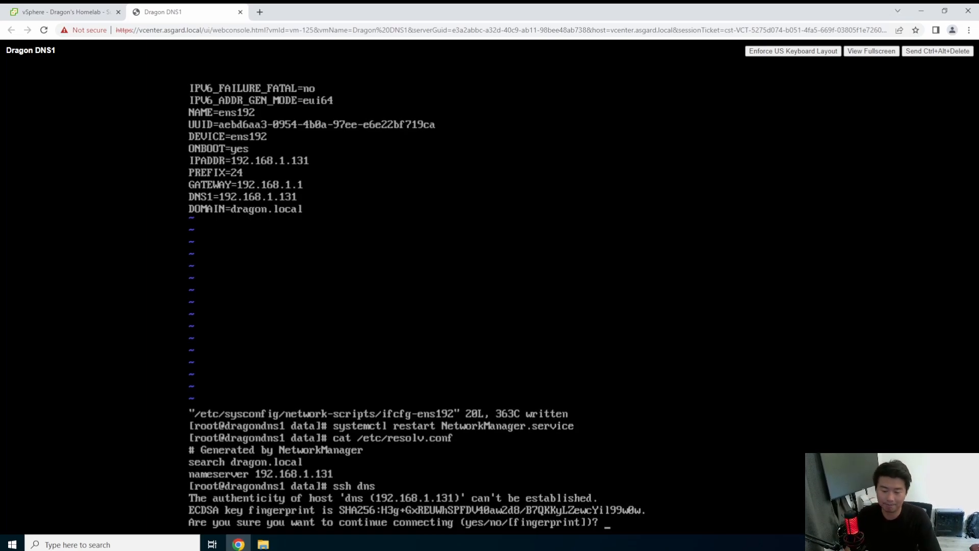
text(yes)
key(Return)
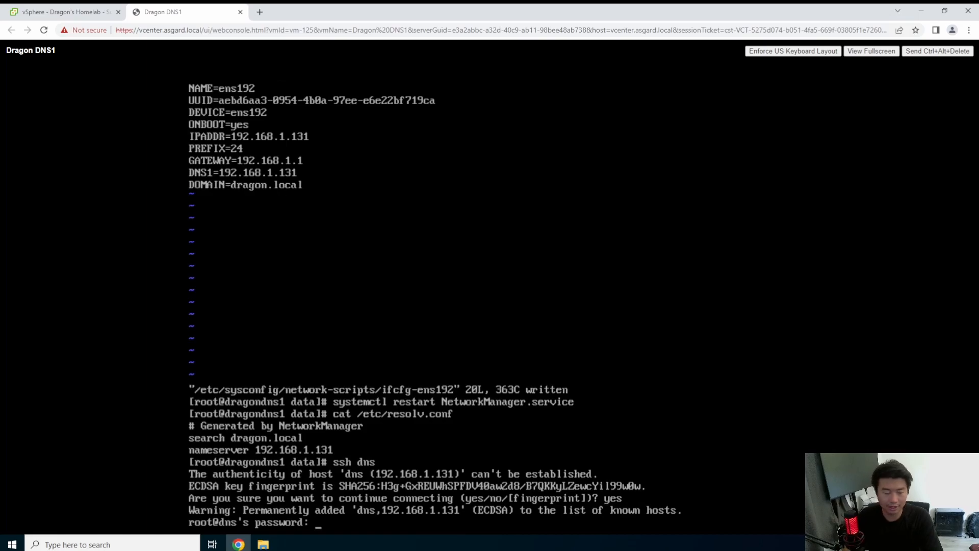
key(Return)
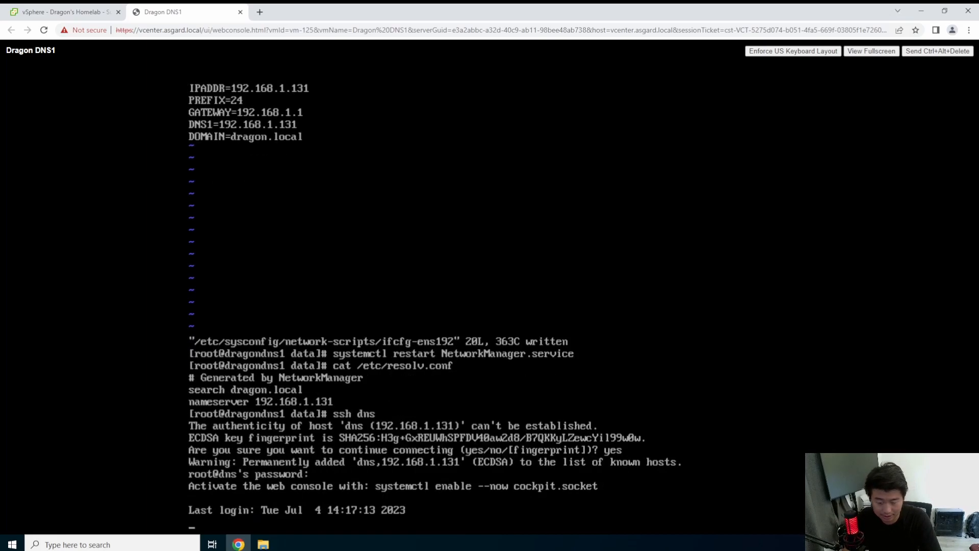
- Connect over SSH to dns.dragon.local, accept the host key with yes, enter the root password, and clear the terminal
text(sshj)
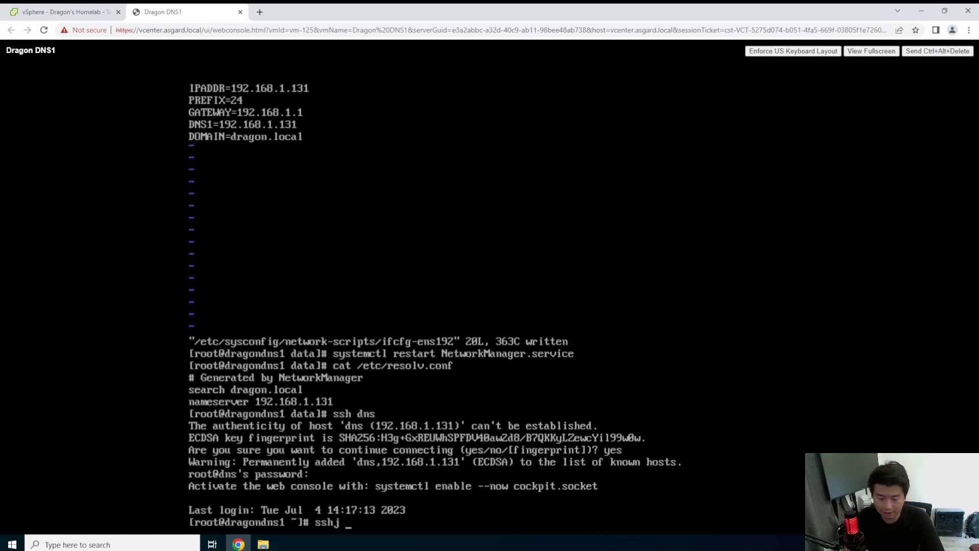
key(BackSpace)
key(BackSpace)
text(dns)
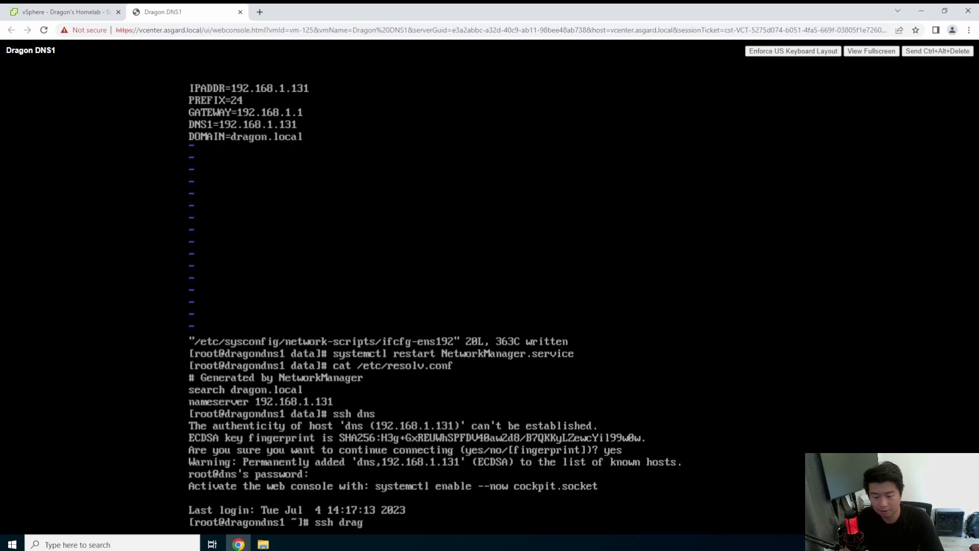
key(BackSpace)
key(BackSpace)
key(BackSpace)
text(dns.d)
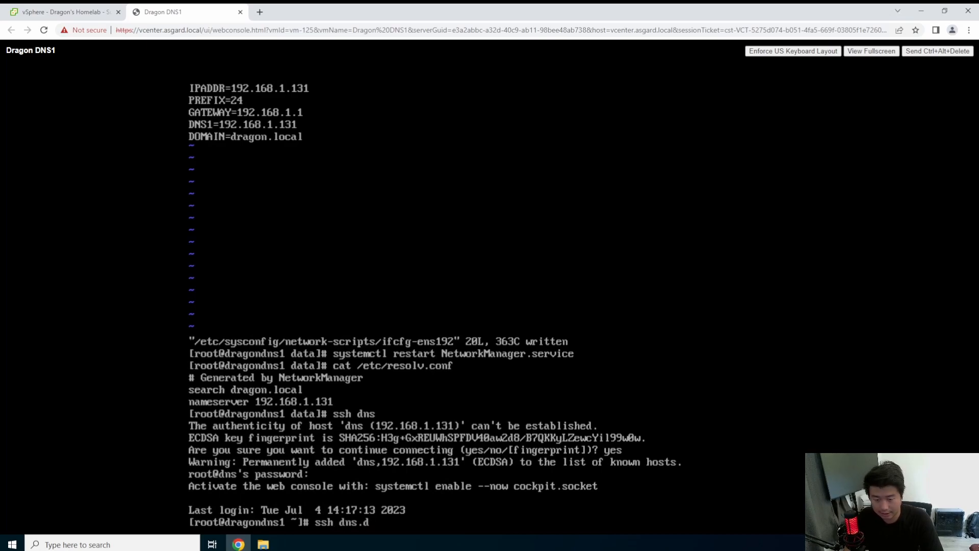
text(ragon.local)
key(Return)
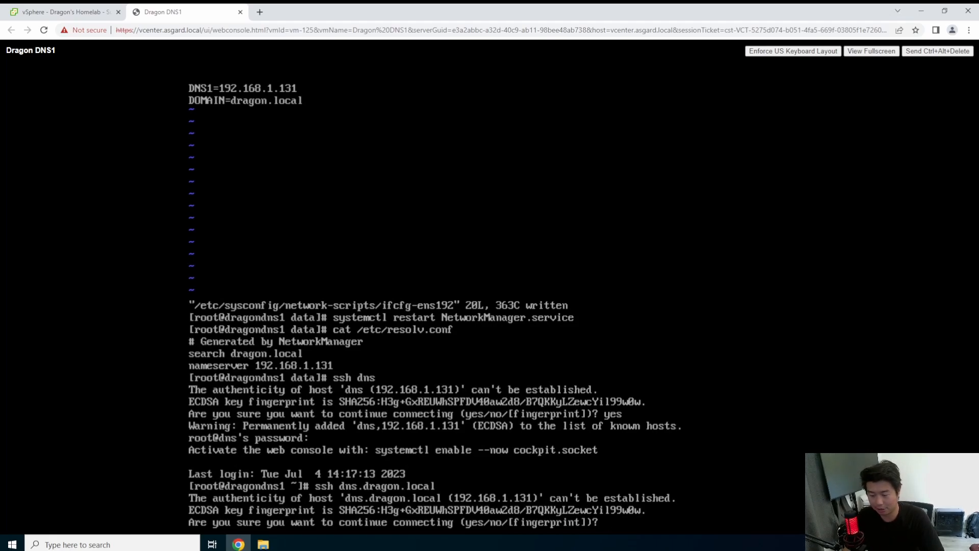
text(yes)
key(Return)
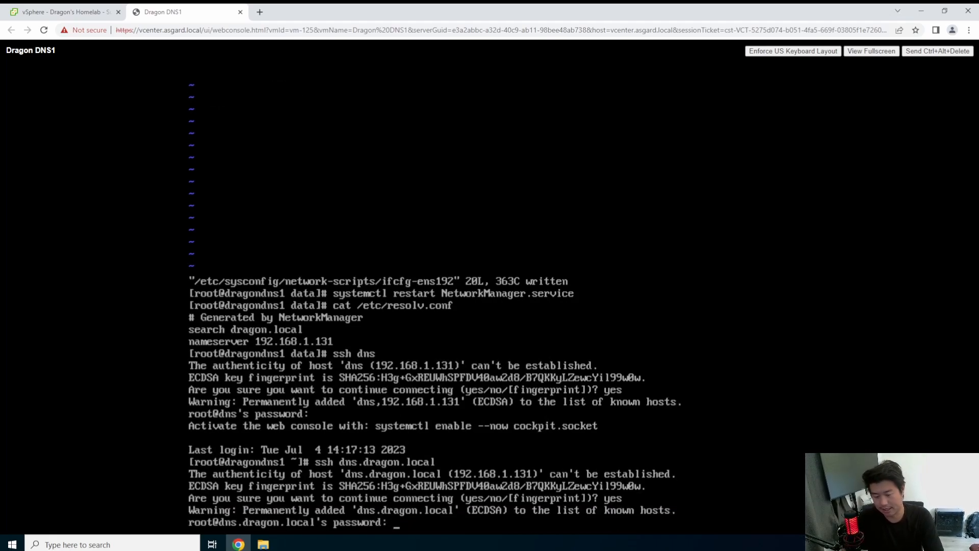
key(Return)
key(ctrl+l)
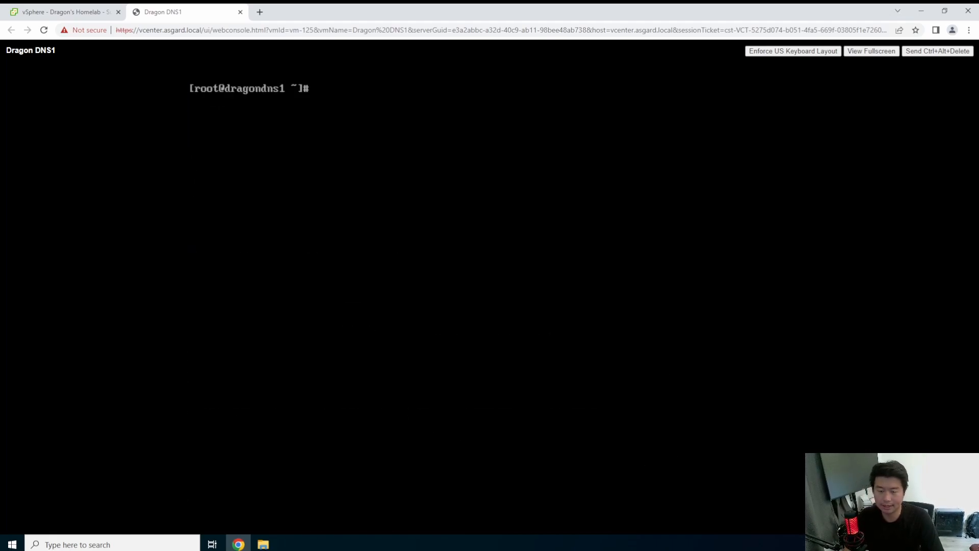